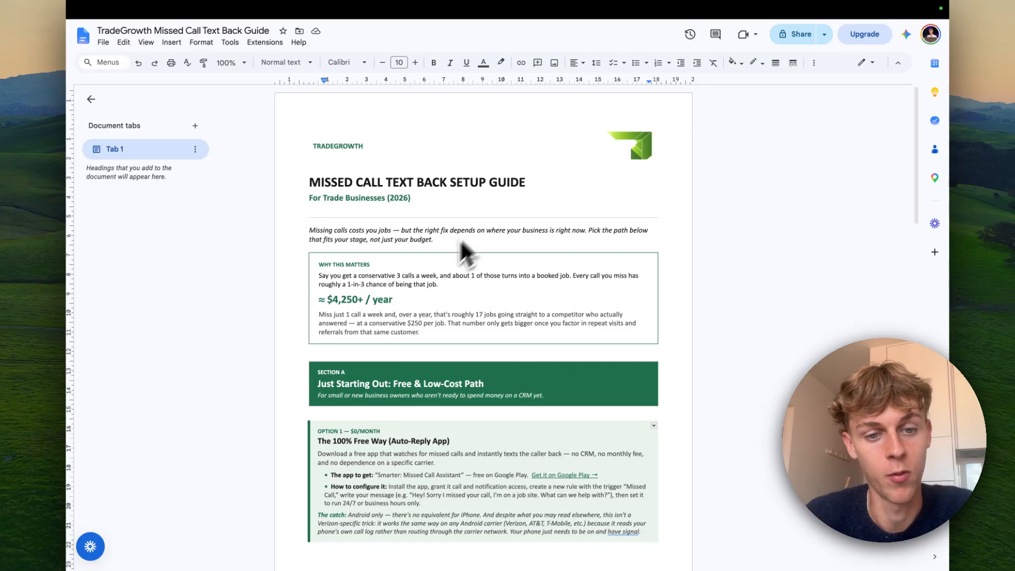
Review the guide's introduction, the Why This Matters box and the start of Section A on free and low-cost options.
scroll(414, 305, "down", 1)
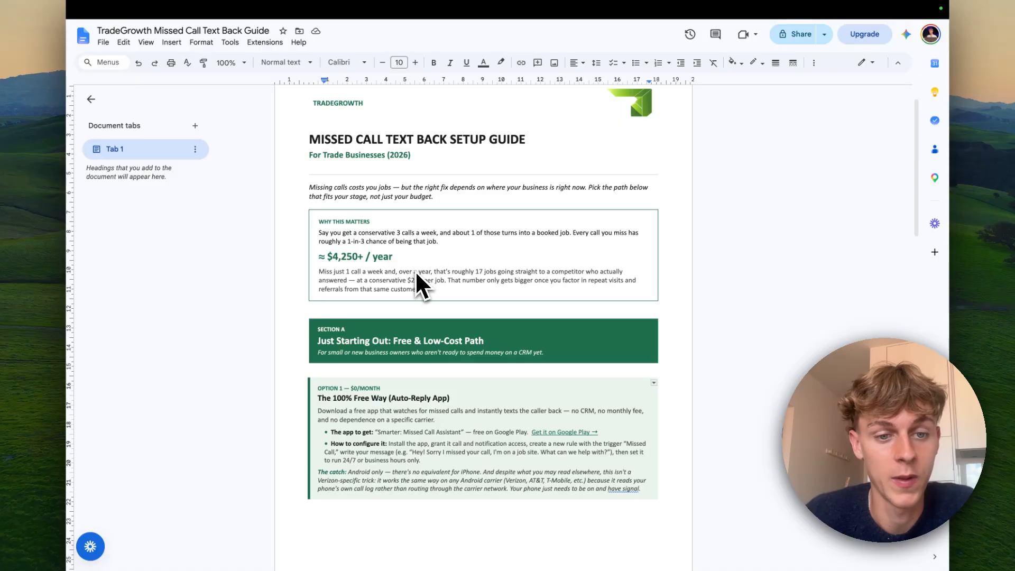
scroll(418, 280, "down", 1)
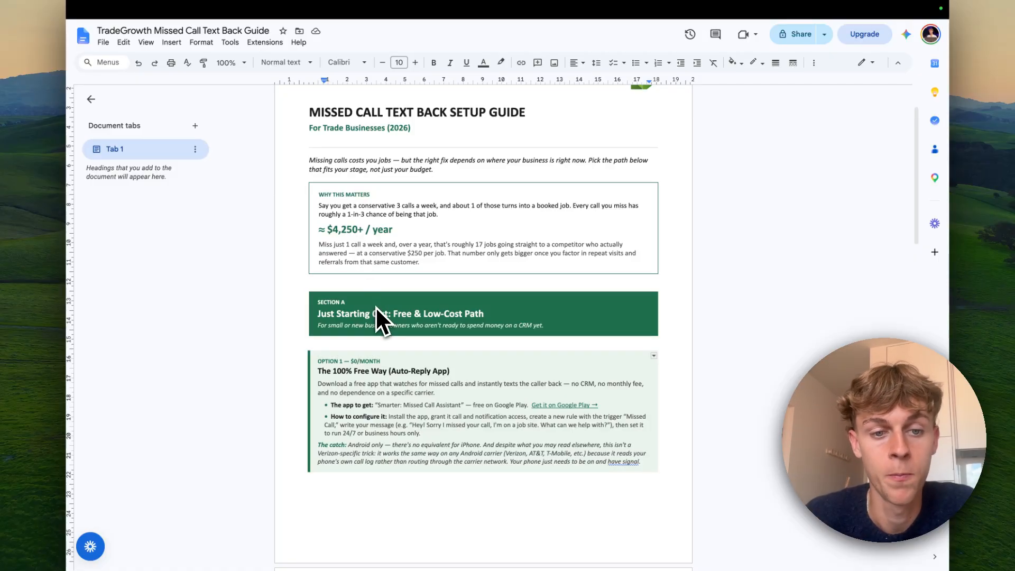
scroll(381, 296, "down", 3)
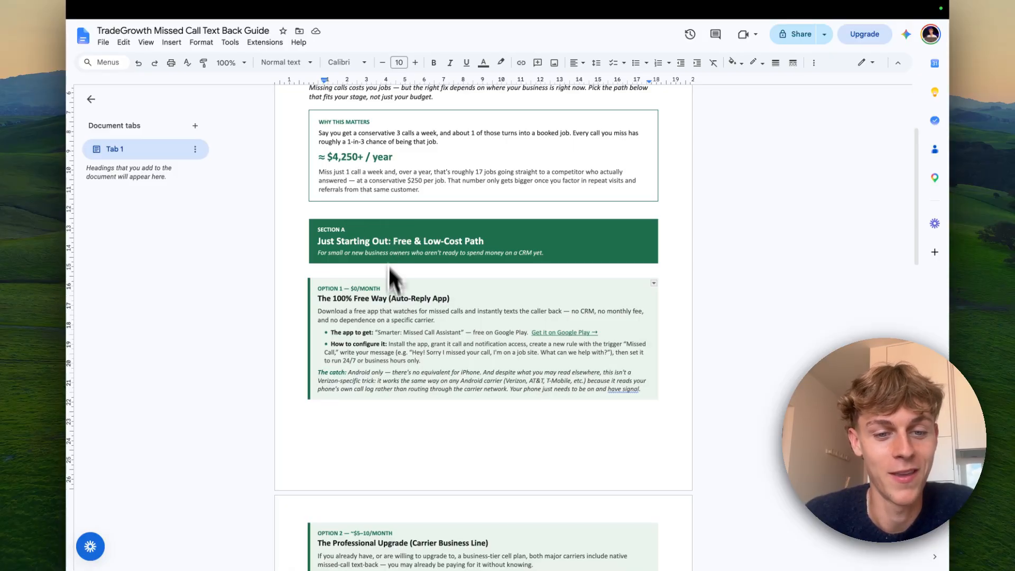
scroll(391, 295, "down", 1)
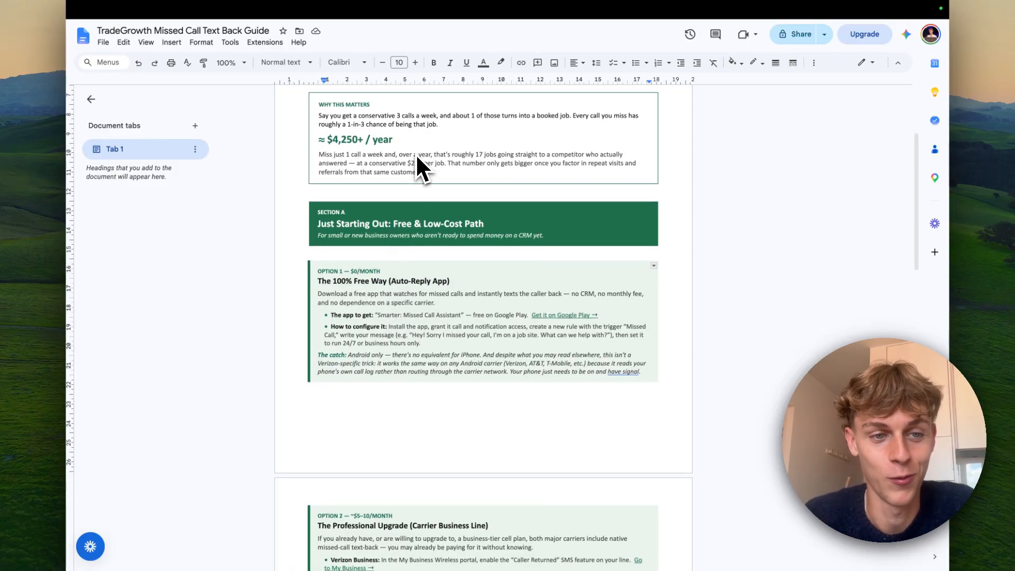
scroll(717, 275, "down", 3)
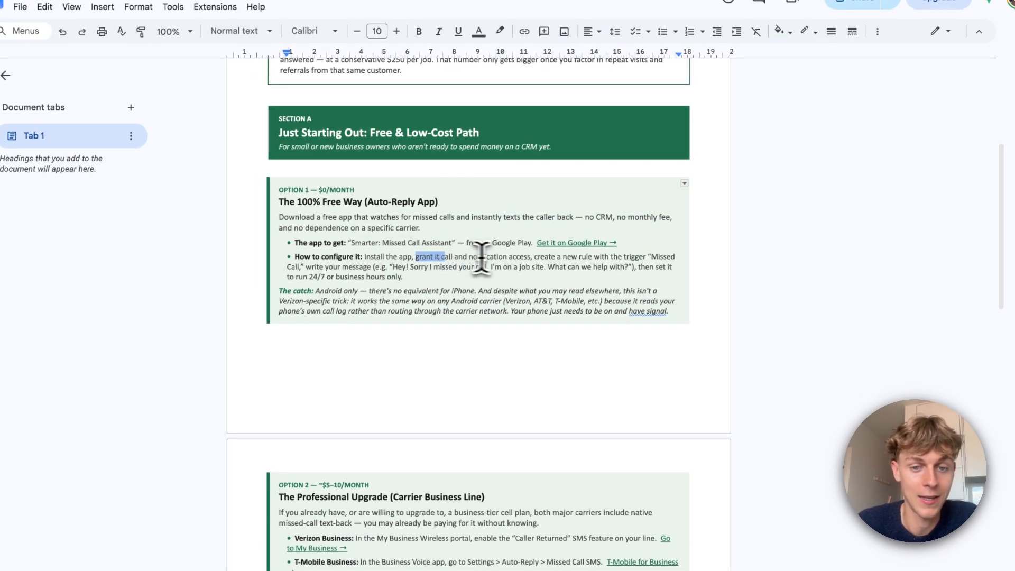
Read the Option 1 auto-reply app instructions, highlighting part of the access-permission wording and the sample "Hey! Sorry I missed your call" message.
left_click_drag(481, 256, 516, 257)
left_click(563, 258)
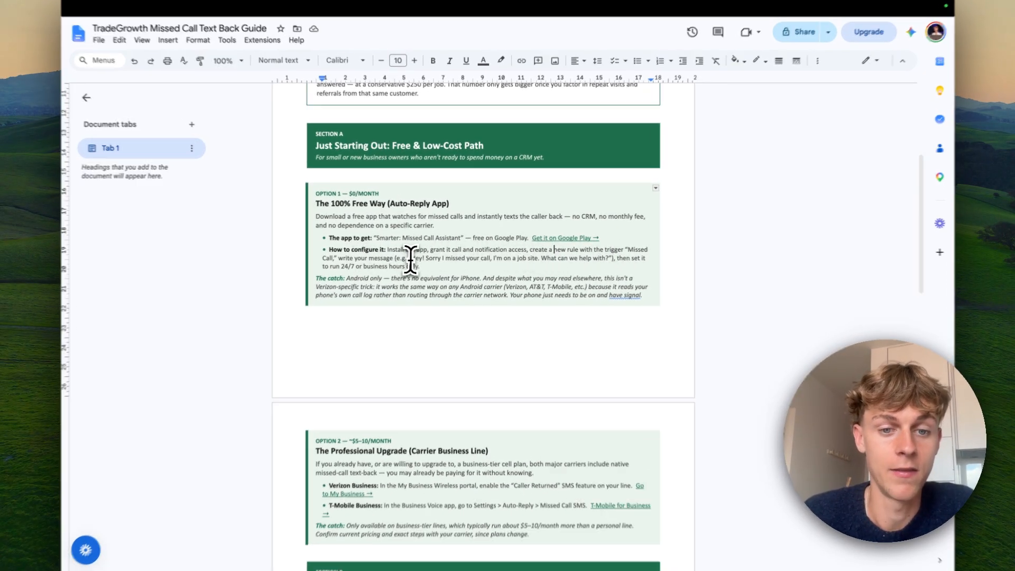
left_click_drag(408, 258, 443, 258)
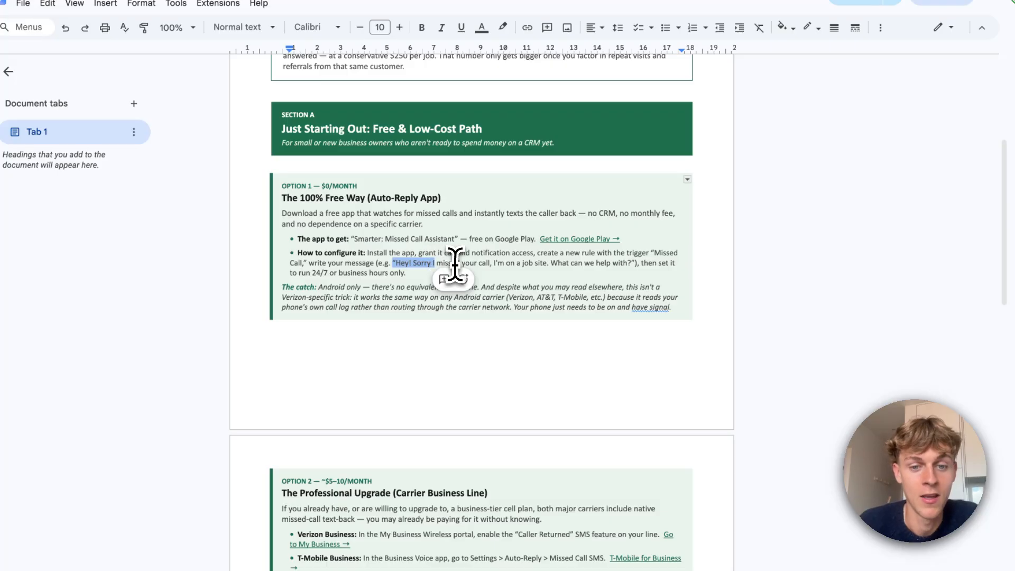
left_click(452, 264)
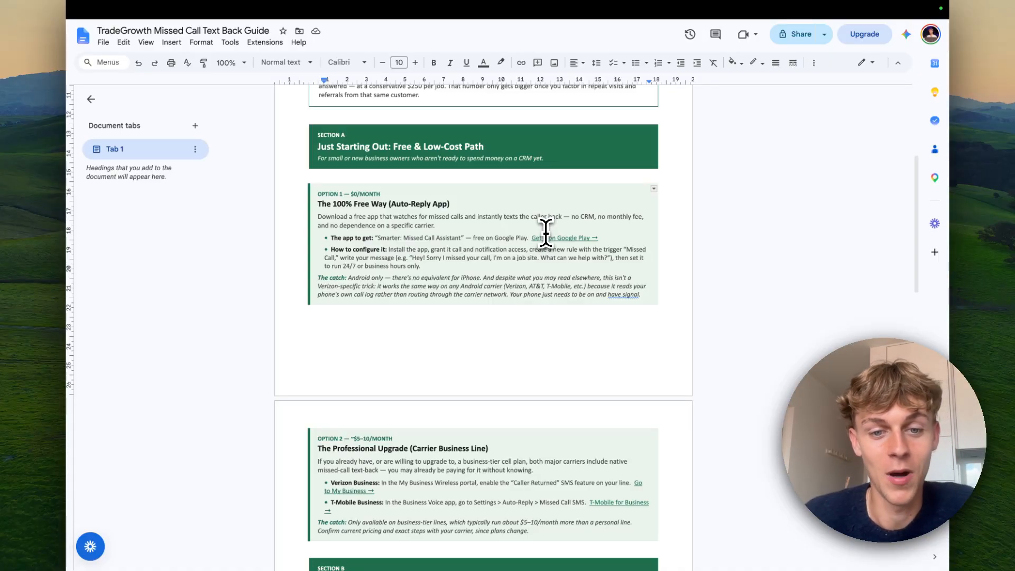
left_click(481, 267)
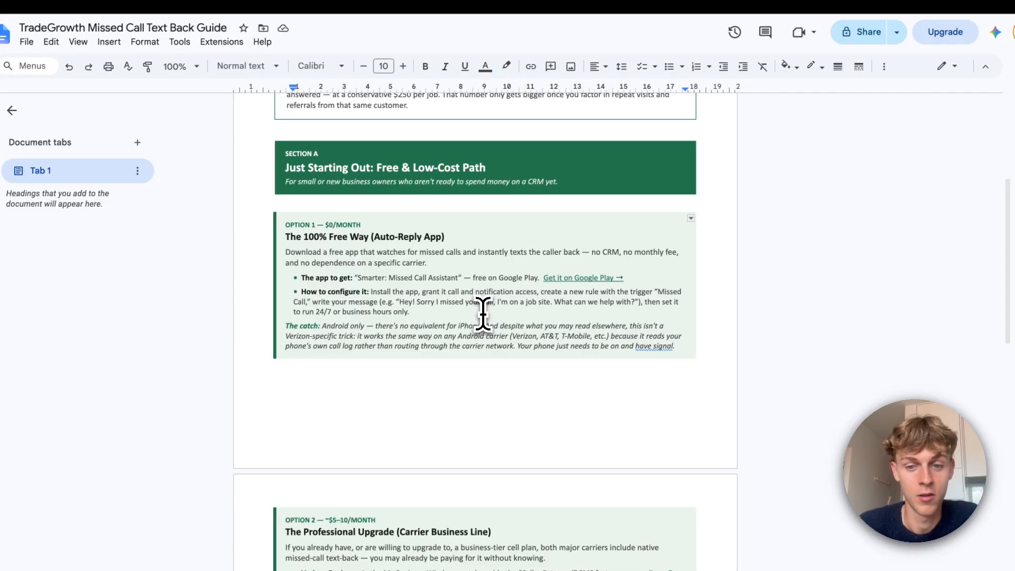
scroll(483, 314, "up", 1)
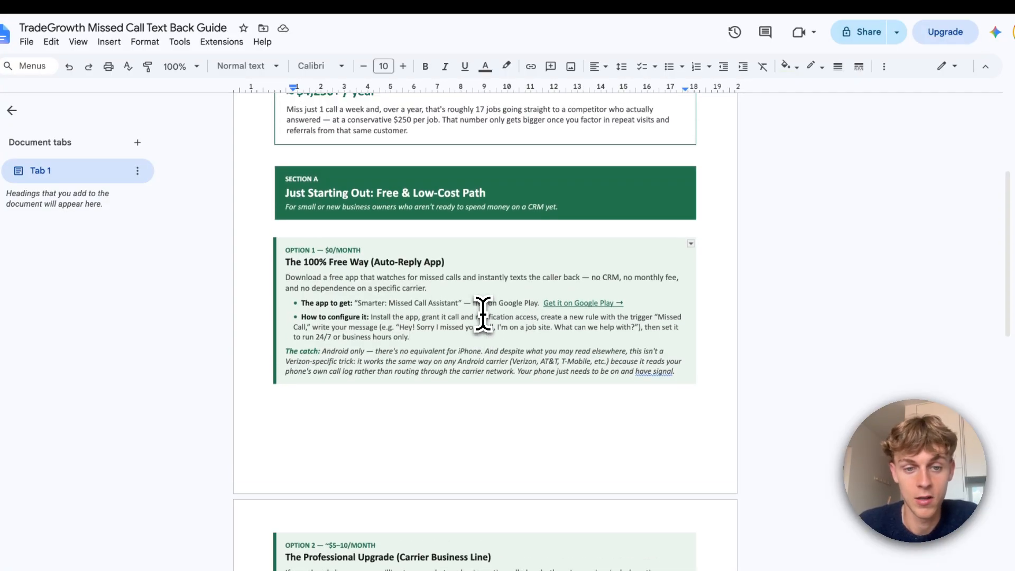
Open the Google Play link for the Option 1 auto-reply app and return to the guide.
left_click(576, 303)
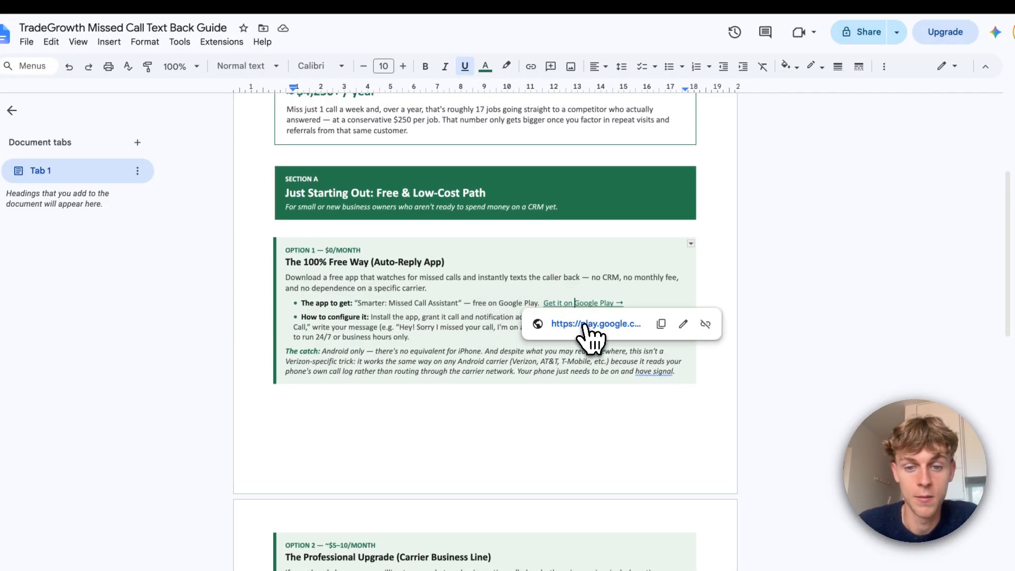
left_click(584, 324)
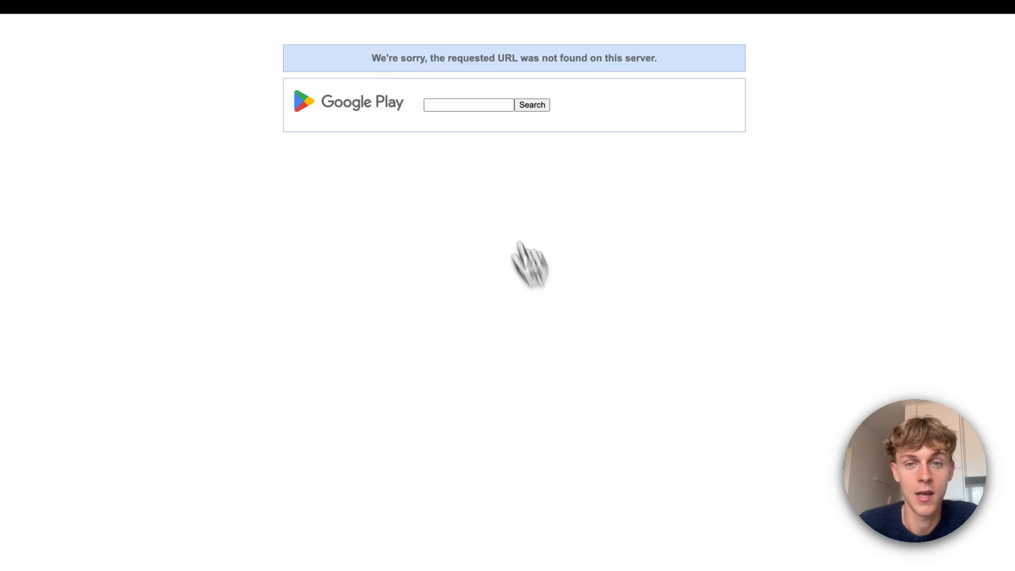
left_click(302, 27)
Read the Option 2 carrier business line section, highlighting words in the Verizon Business entry and the business-tier plan description.
scroll(354, 262, "down", 5)
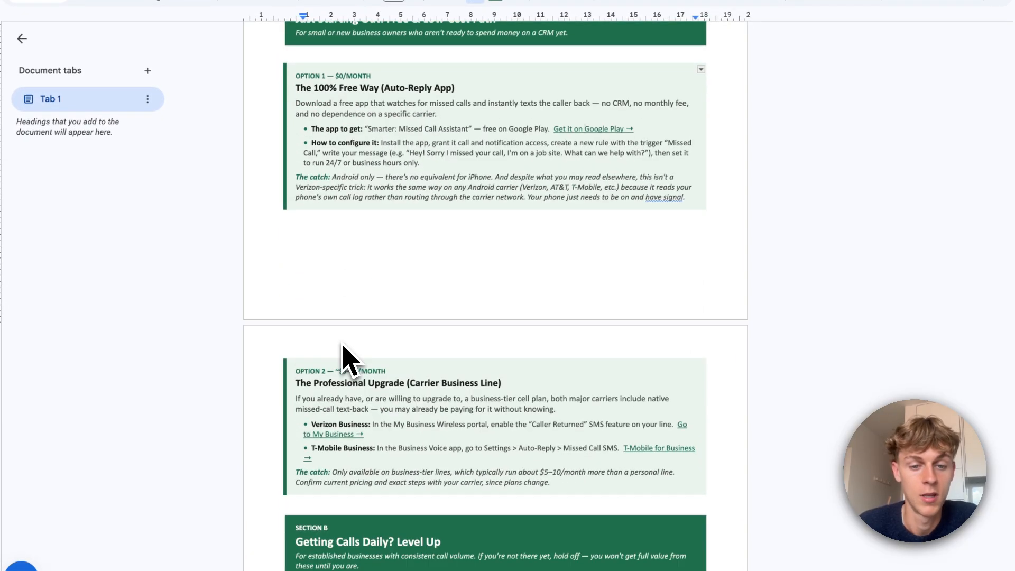
scroll(343, 354, "down", 2)
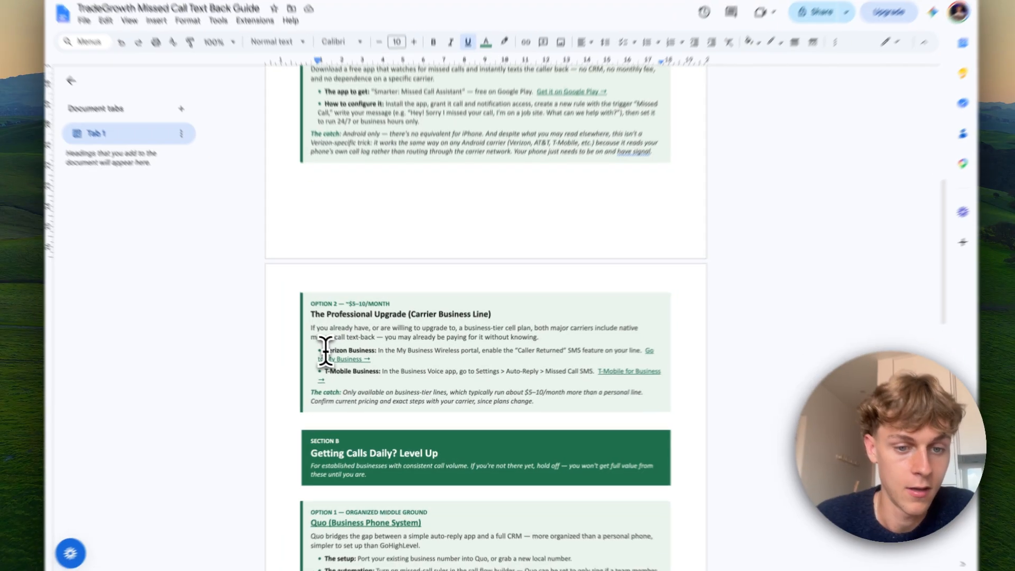
left_click_drag(331, 356, 341, 355)
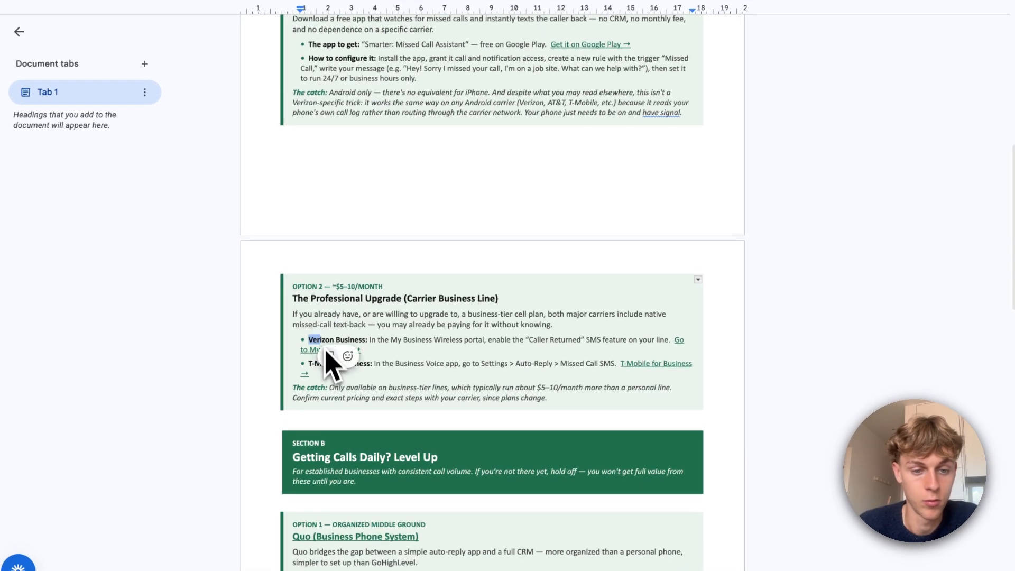
left_click(391, 367)
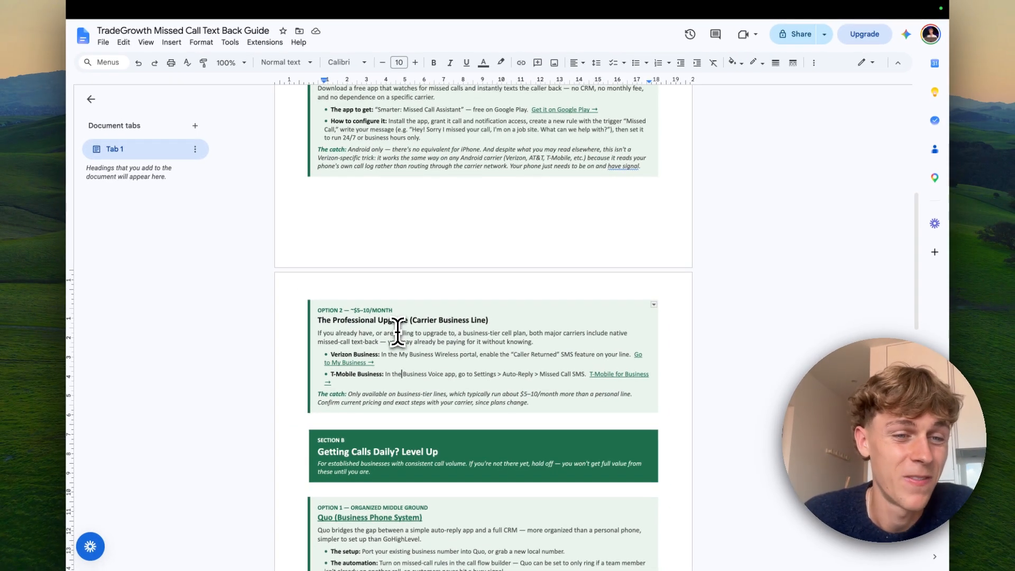
left_click_drag(464, 332, 491, 332)
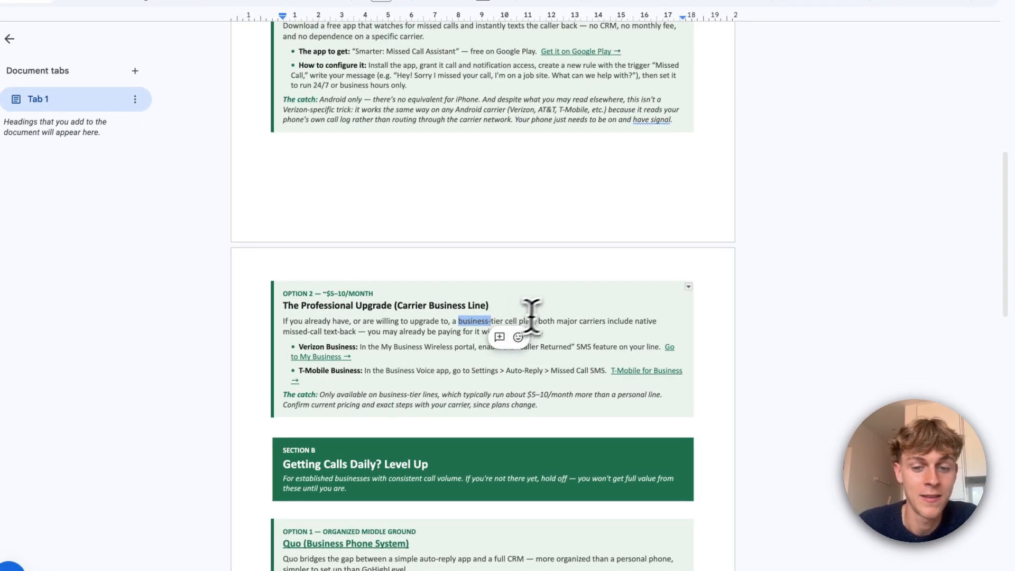
double_click(591, 315)
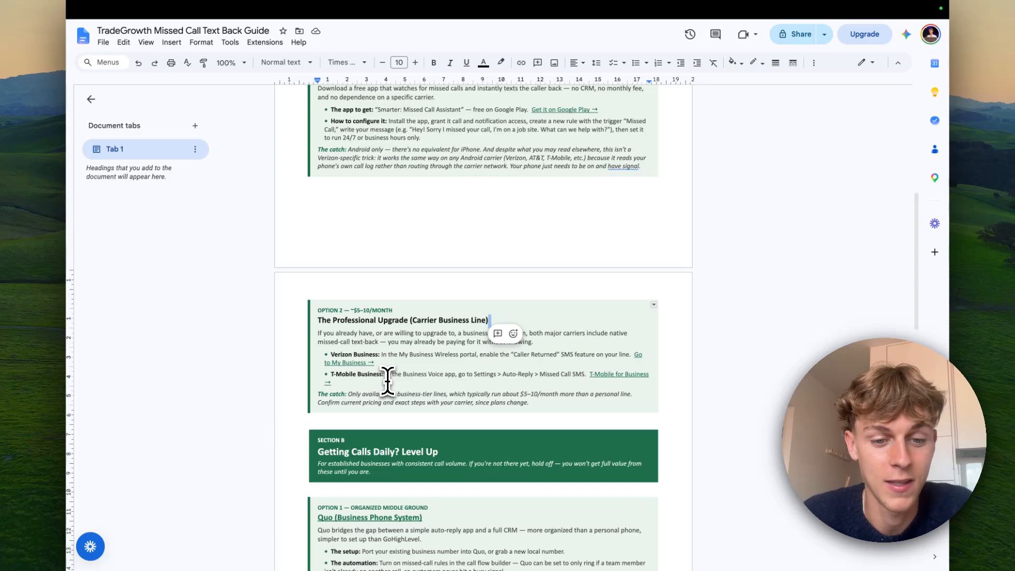
scroll(387, 380, "up", 1)
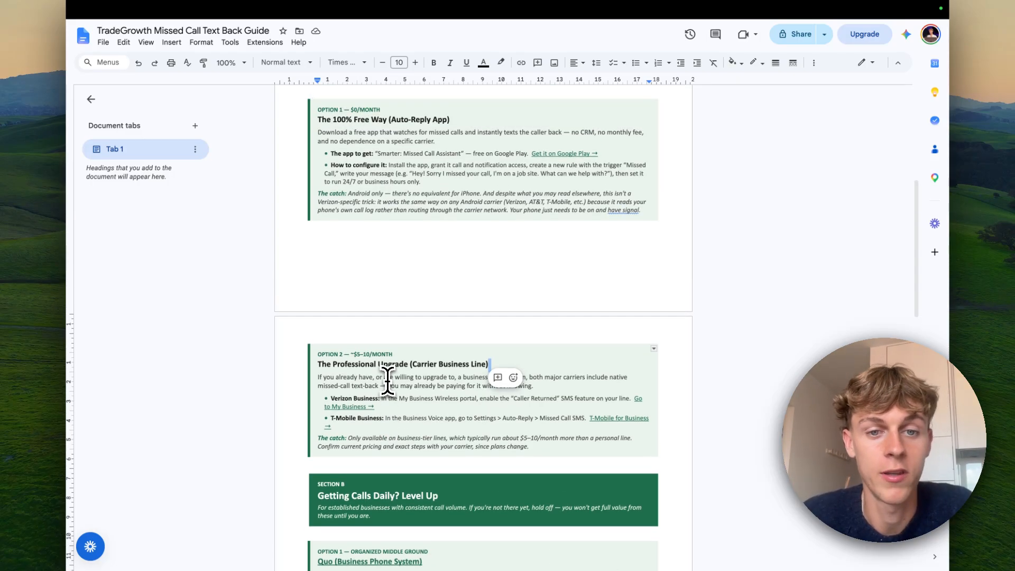
left_click(385, 398)
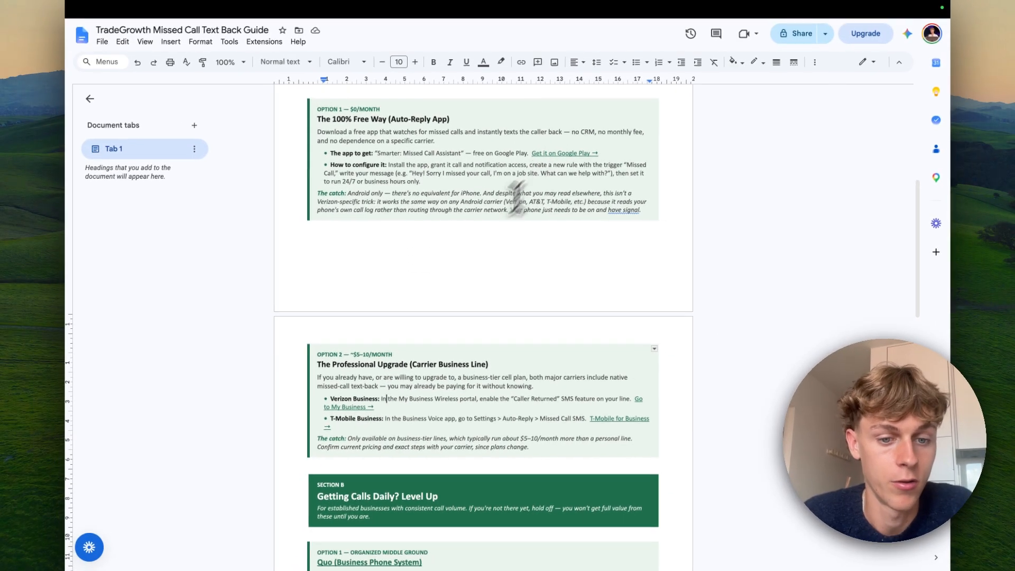
scroll(439, 304, "down", 2)
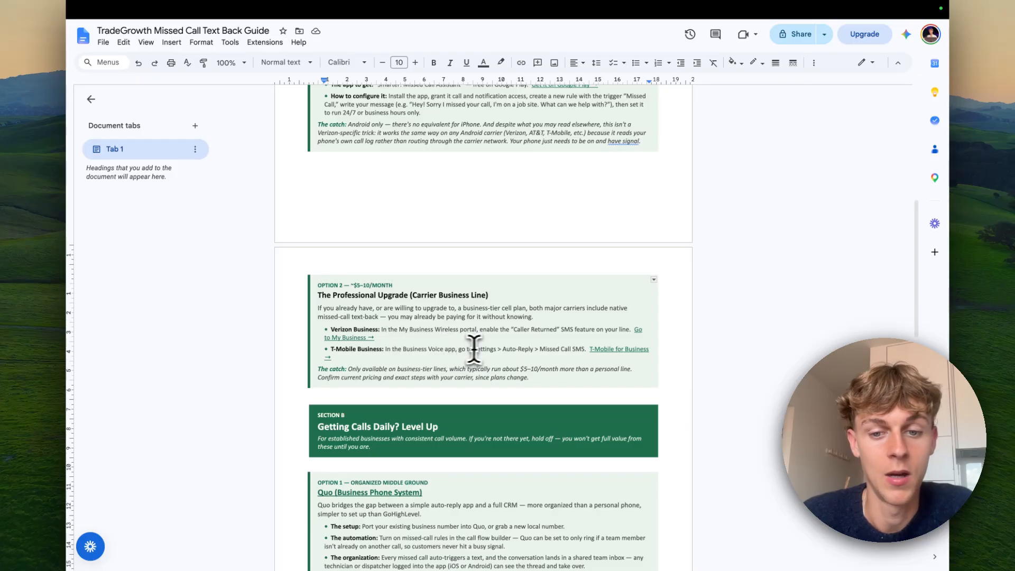
Open the Verizon My Business link from Option 2, look through its account and app download sections, and return to the guide.
left_click(637, 330)
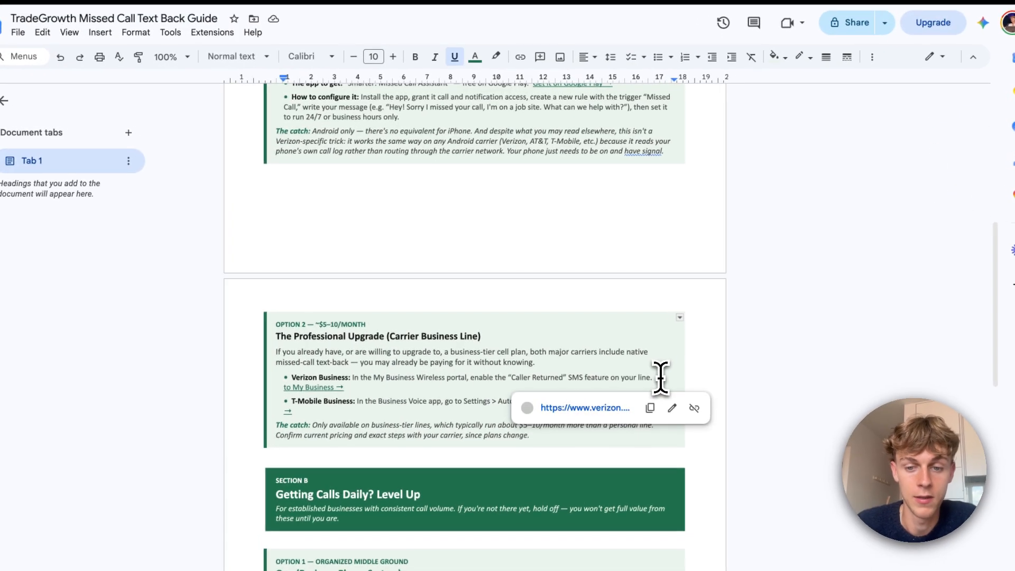
left_click(611, 413)
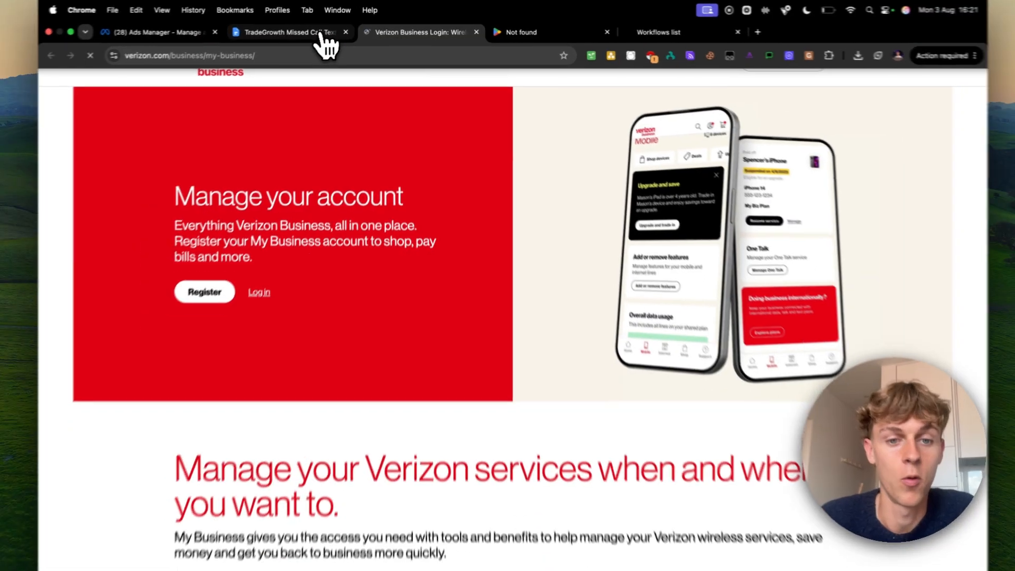
scroll(390, 269, "down", 6)
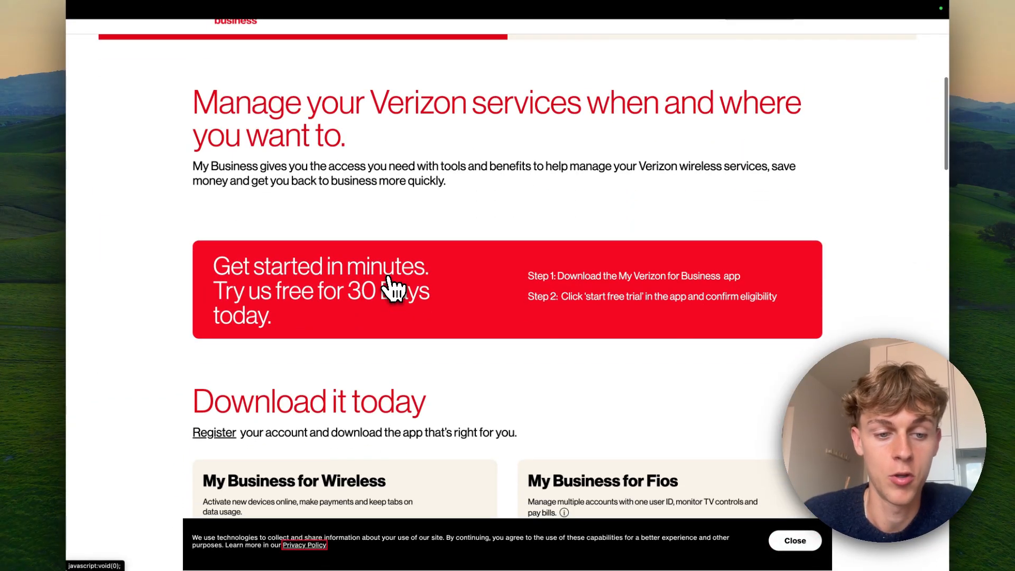
scroll(390, 288, "down", 3)
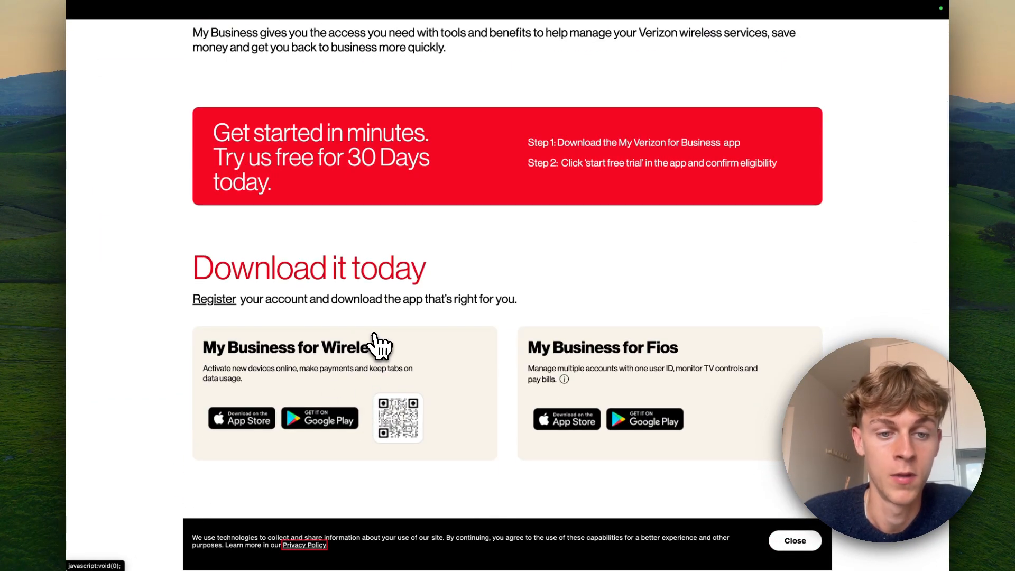
scroll(375, 341, "up", 6)
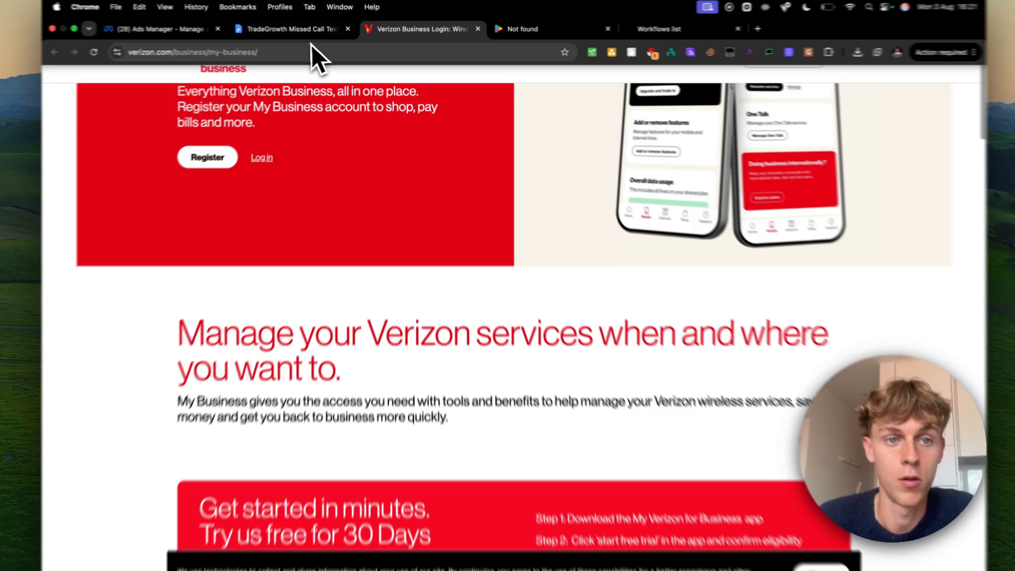
left_click(292, 30)
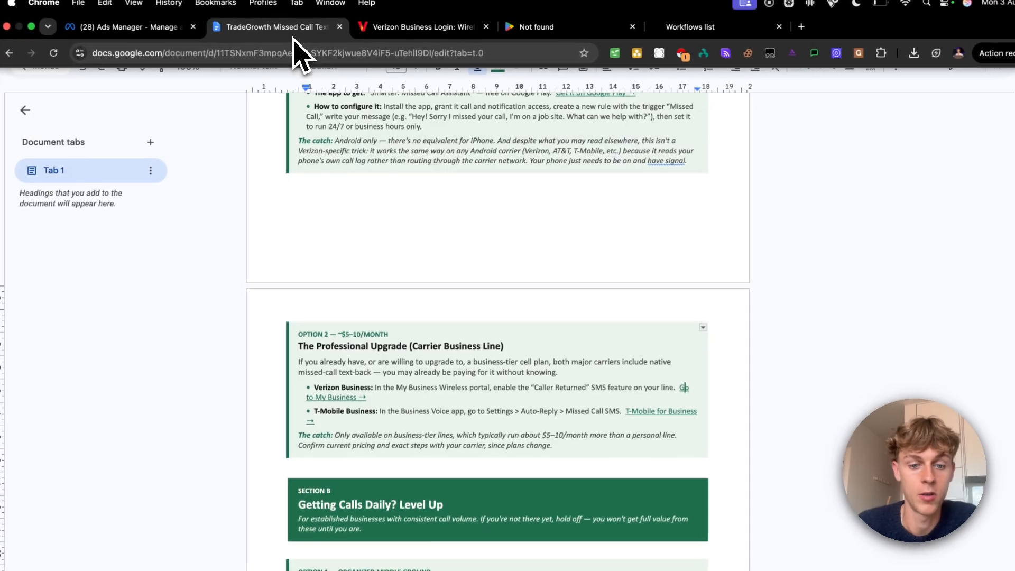
Open the T-Mobile for Business link from Option 2 and return to the guide.
scroll(316, 418, "down", 1)
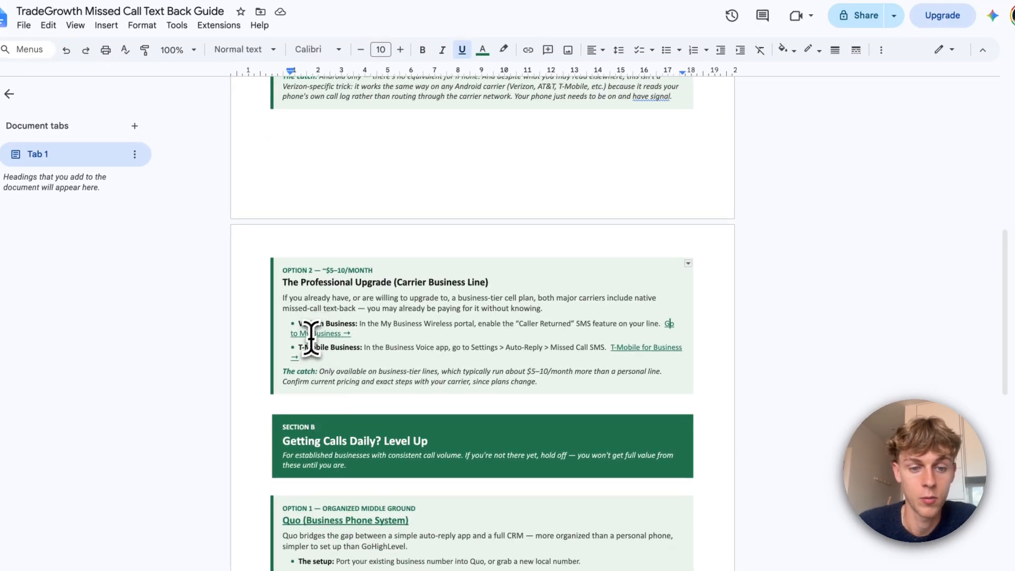
left_click(638, 349)
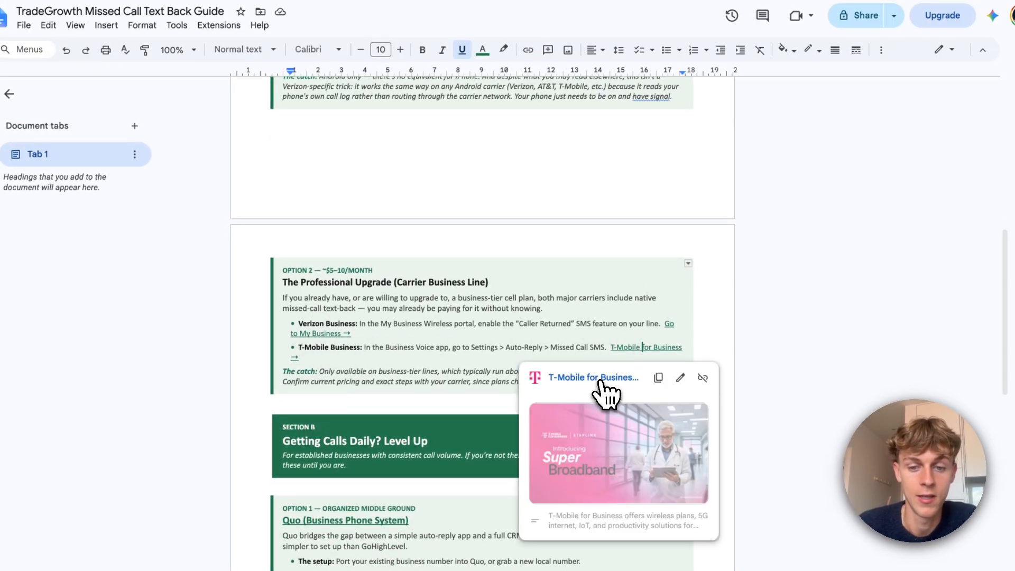
left_click(598, 378)
left_click(296, 29)
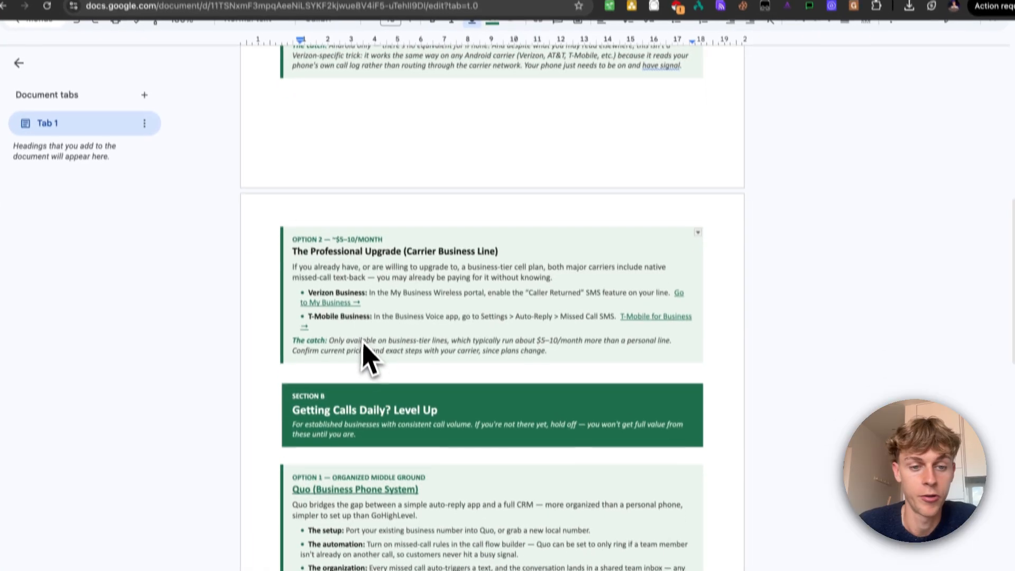
Review Section B, covering the Quo business phone system and the GoHighLevel CRM workflow options.
scroll(379, 417, "down", 2)
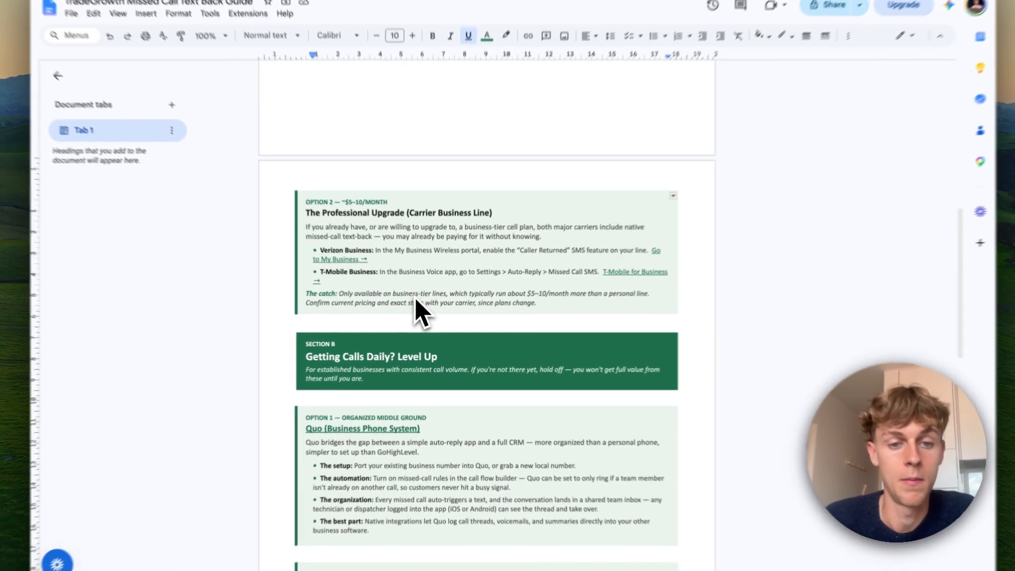
scroll(416, 309, "up", 5)
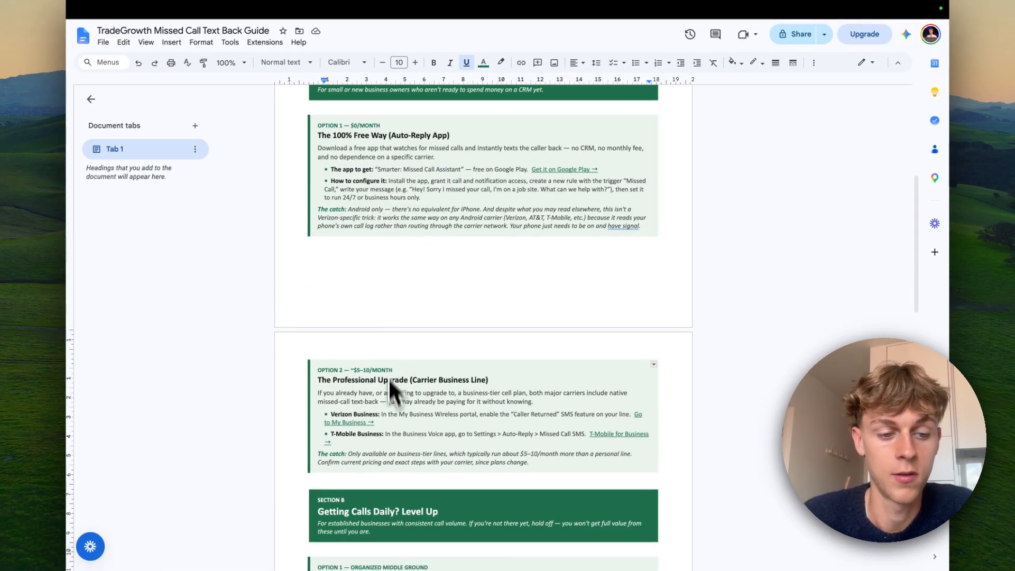
scroll(388, 391, "down", 4)
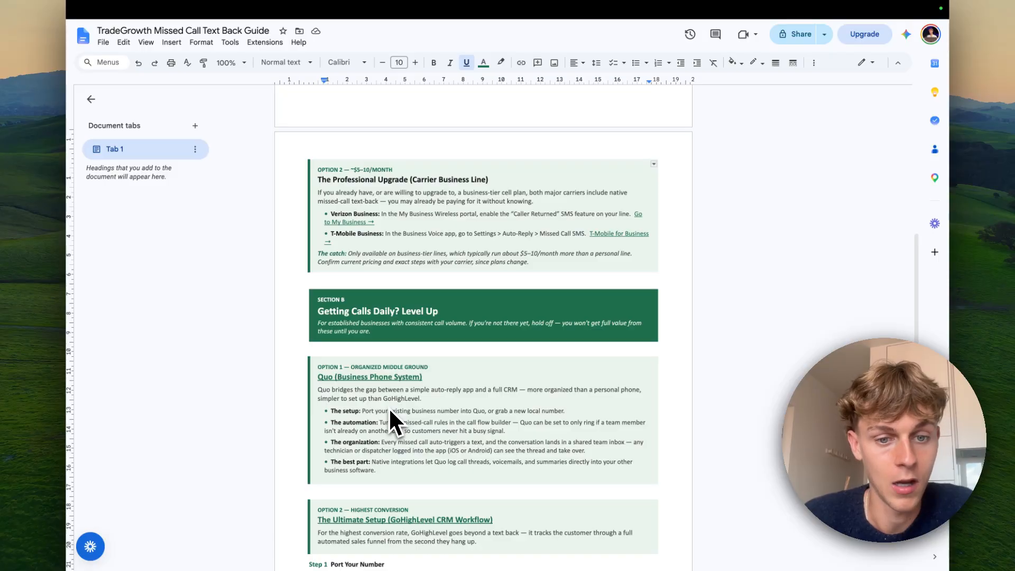
scroll(389, 420, "down", 2)
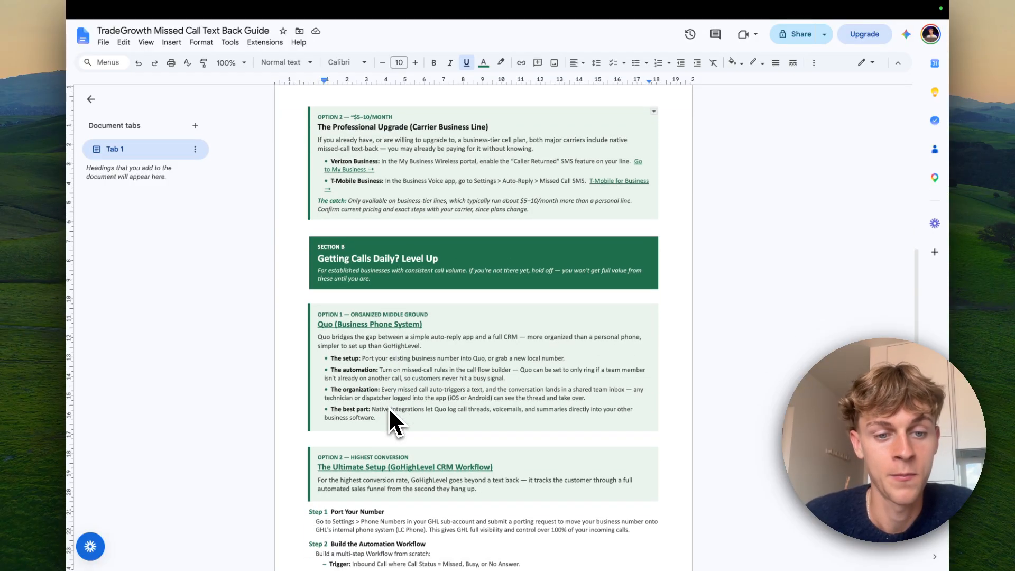
scroll(392, 420, "down", 1)
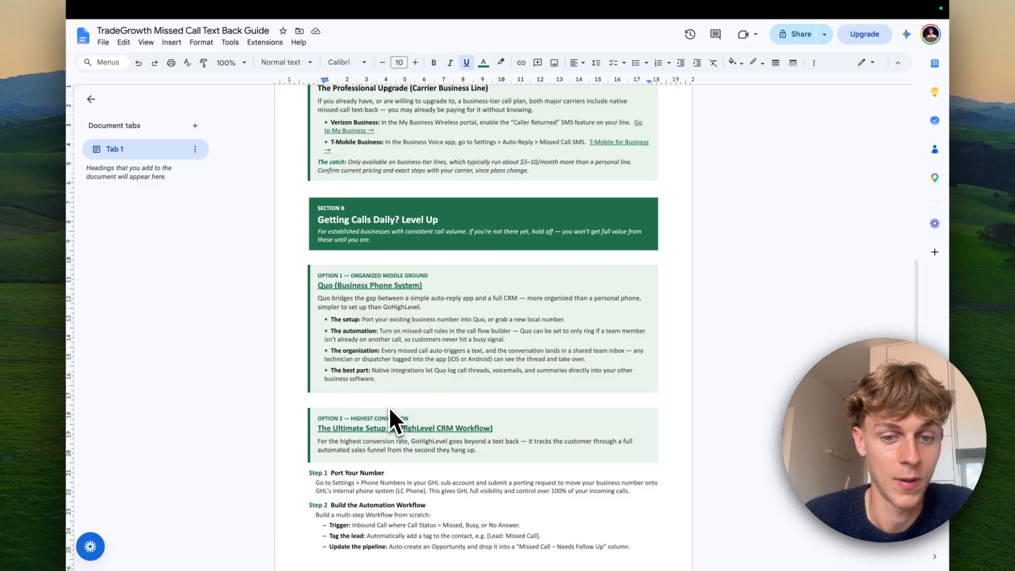
Reread the carrier and Quo options in the guide, then open the Quo website linked in Section B.
scroll(390, 410, "up", 5)
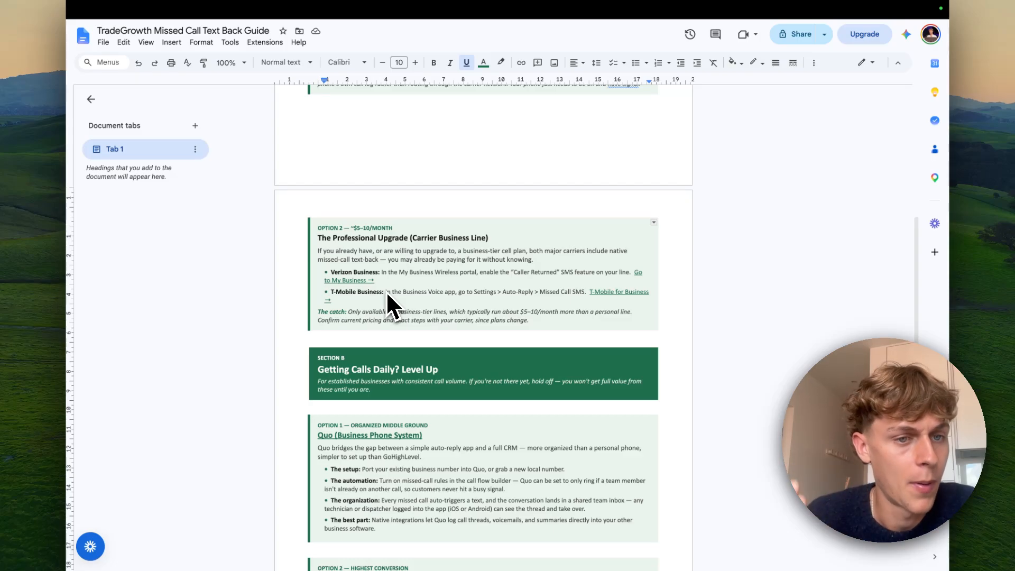
scroll(388, 294, "down", 2)
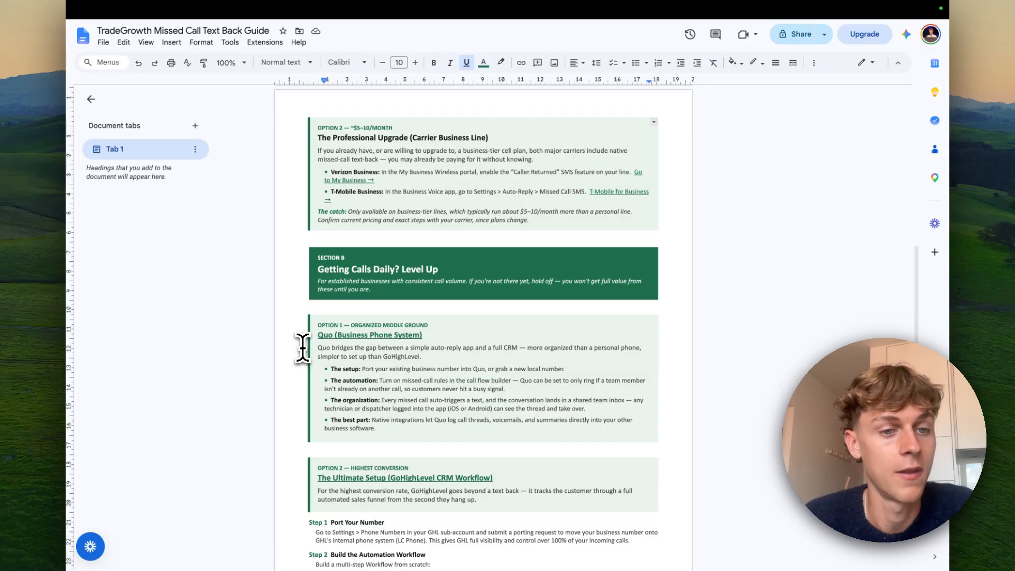
scroll(302, 348, "down", 1)
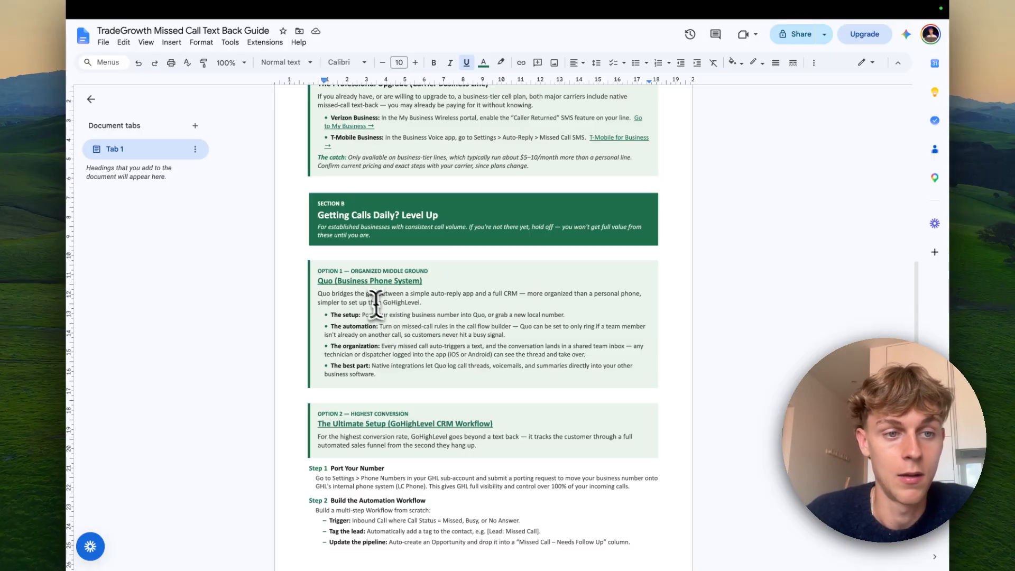
scroll(366, 297, "down", 1)
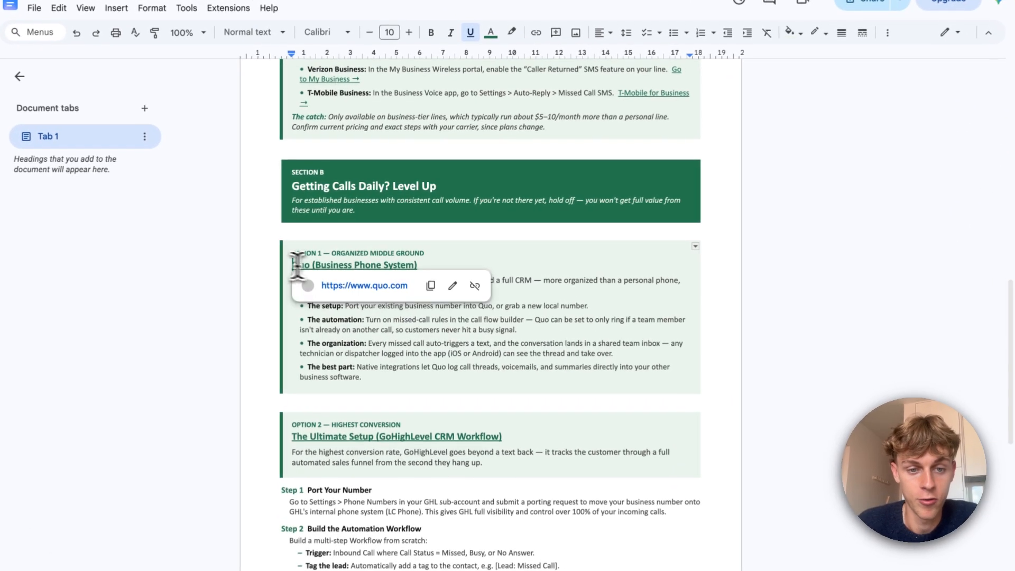
left_click(478, 245)
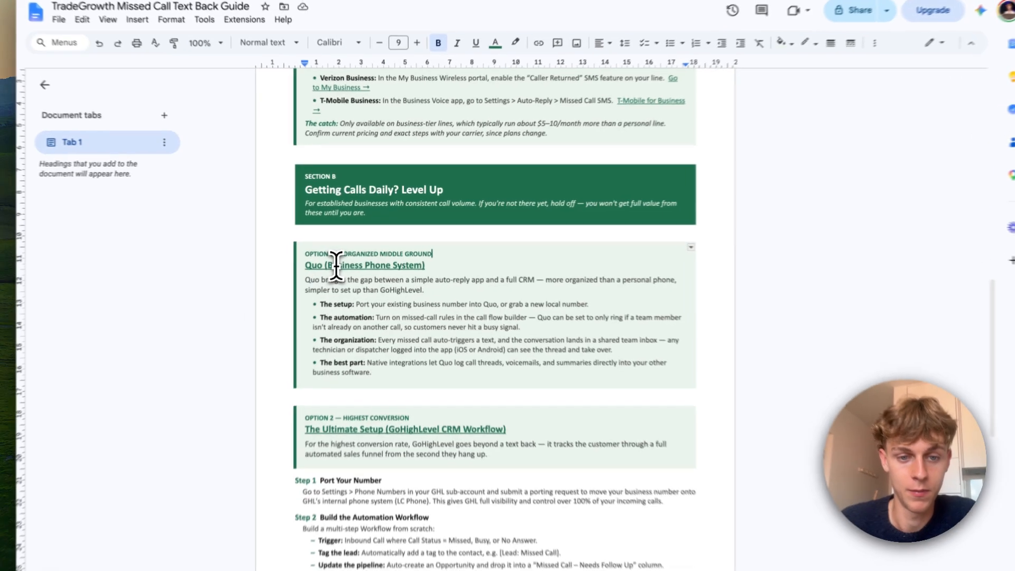
left_click(336, 256)
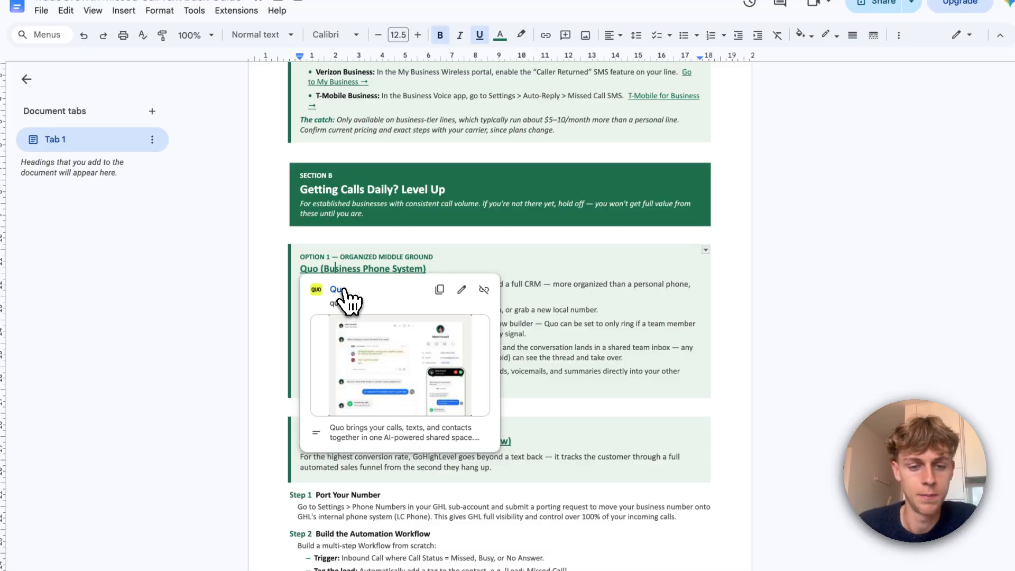
left_click(338, 291)
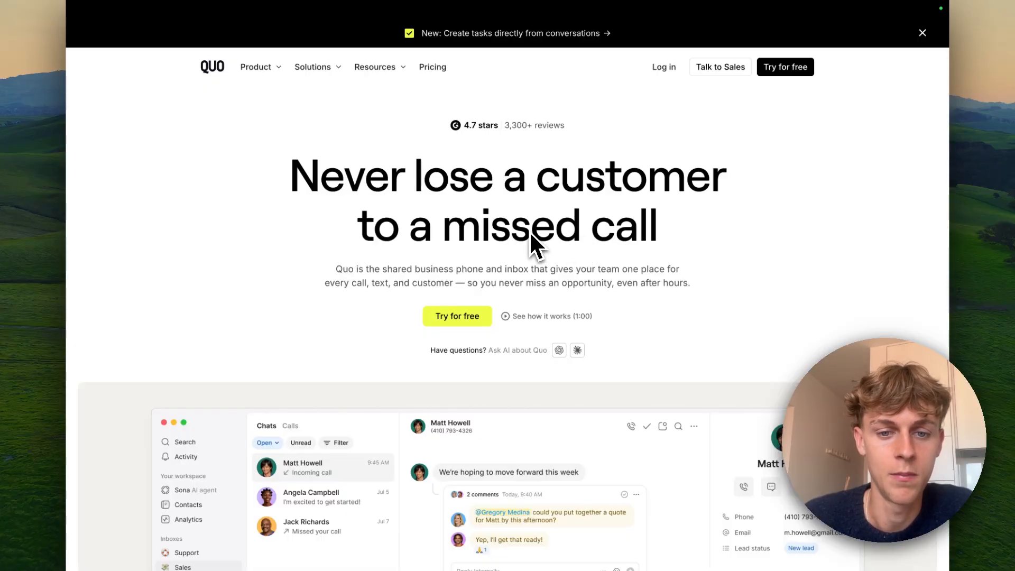
Look through the Quo homepage's introduction and inbox preview, highlighting part of the shared business phone description.
scroll(531, 254, "down", 2)
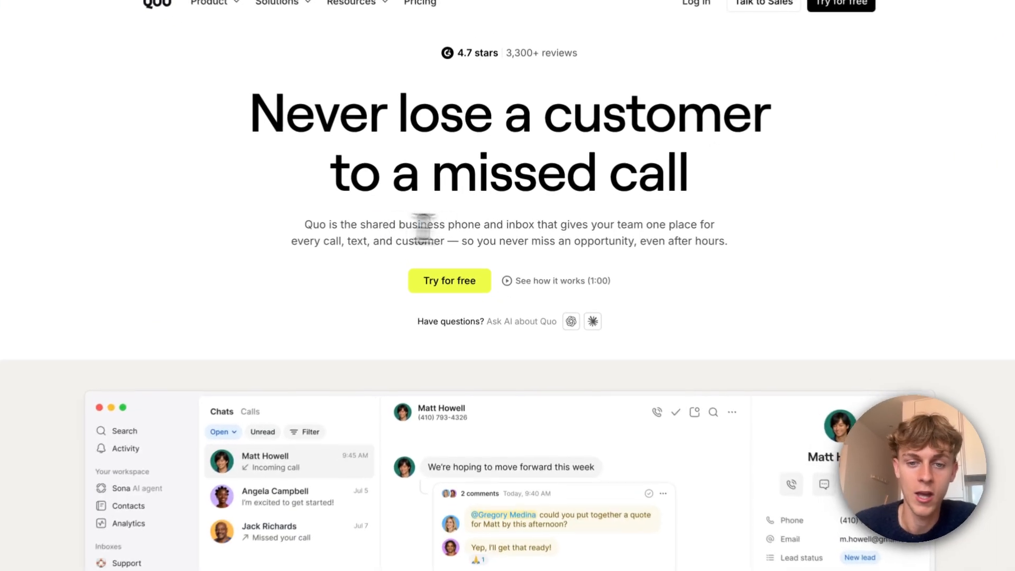
left_click_drag(393, 225, 457, 226)
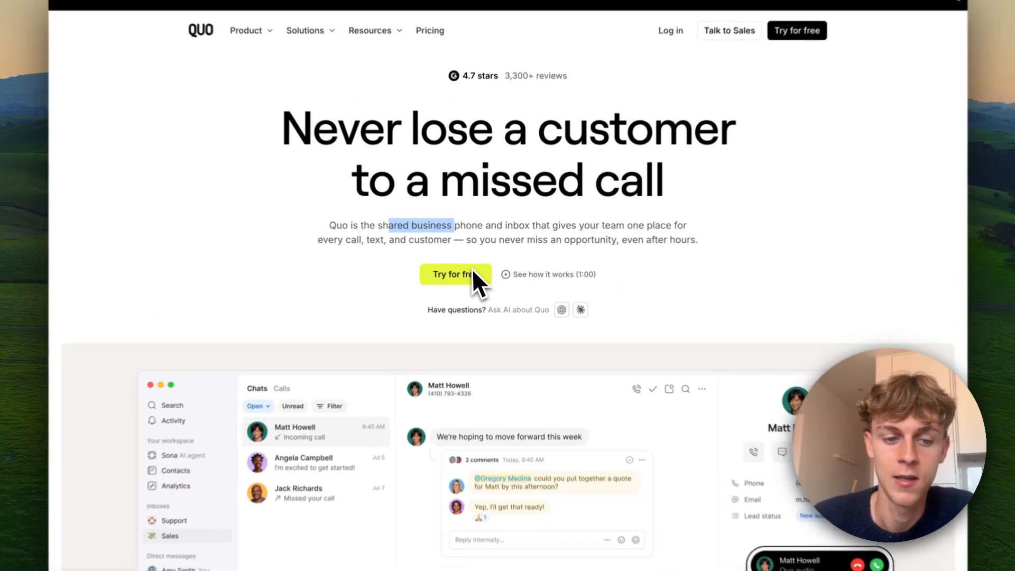
scroll(472, 267, "down", 3)
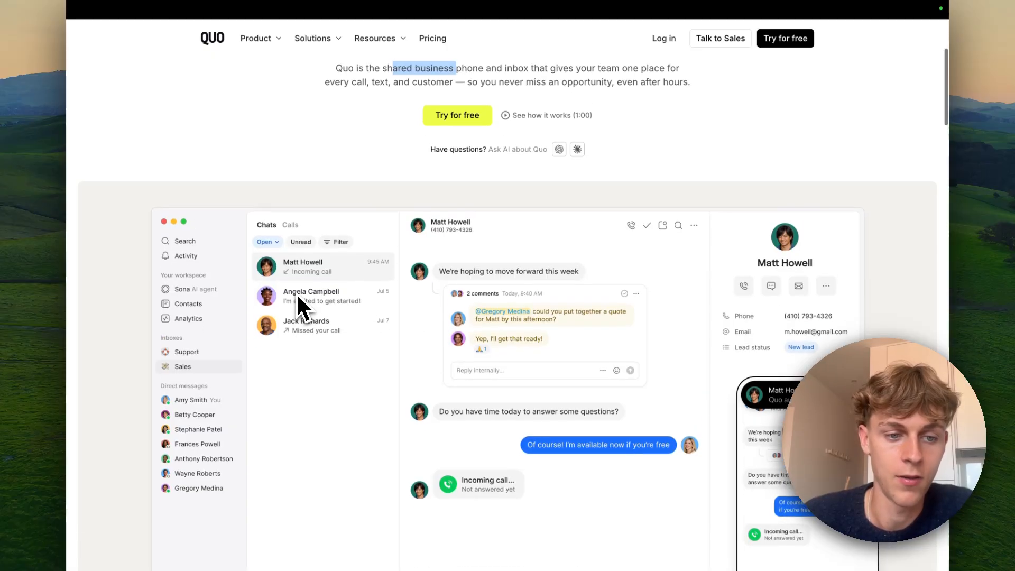
scroll(296, 293, "up", 1)
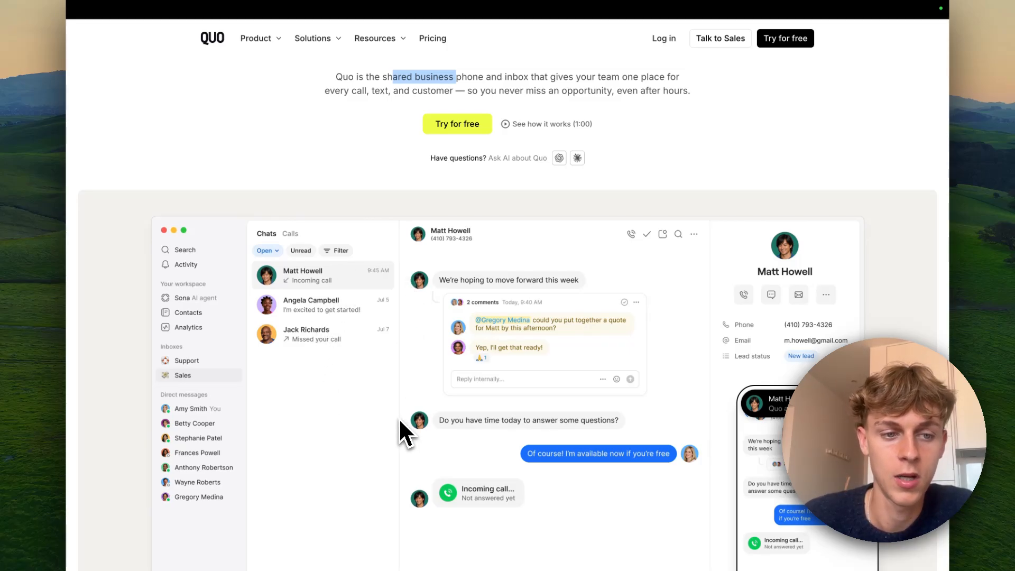
scroll(400, 422, "up", 1)
scroll(400, 421, "down", 5)
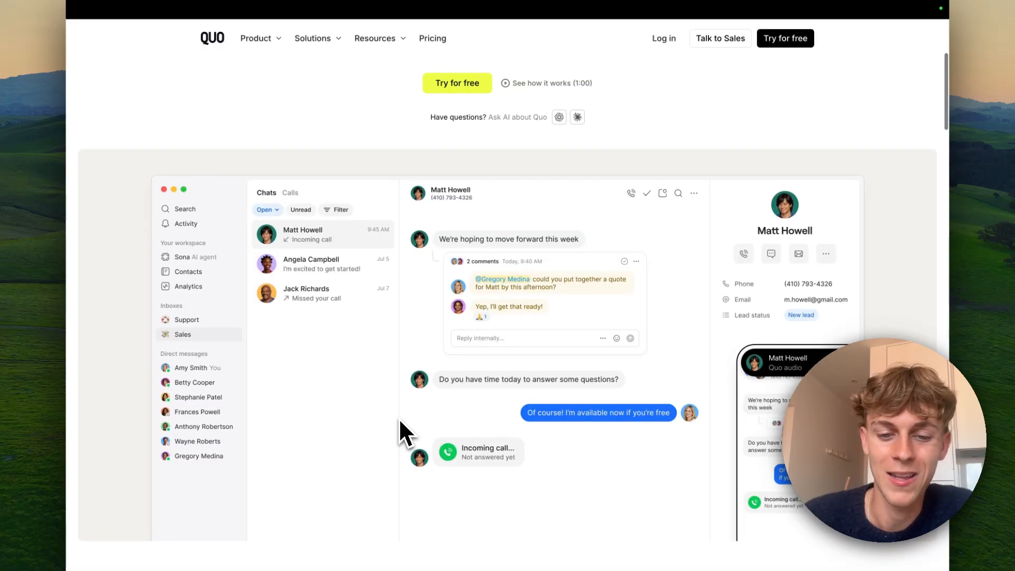
scroll(399, 421, "down", 2)
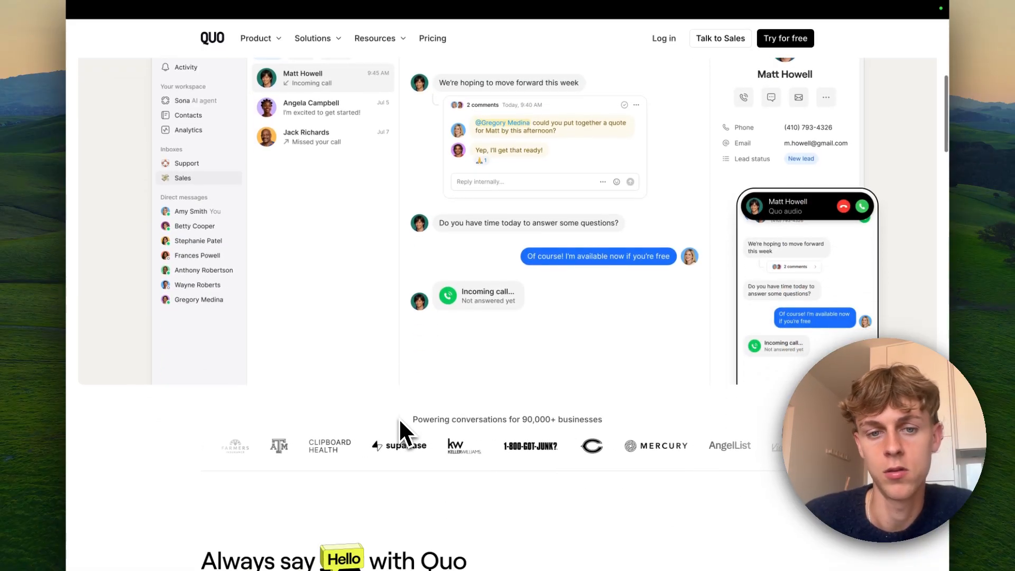
scroll(399, 421, "up", 4)
scroll(399, 421, "up", 2)
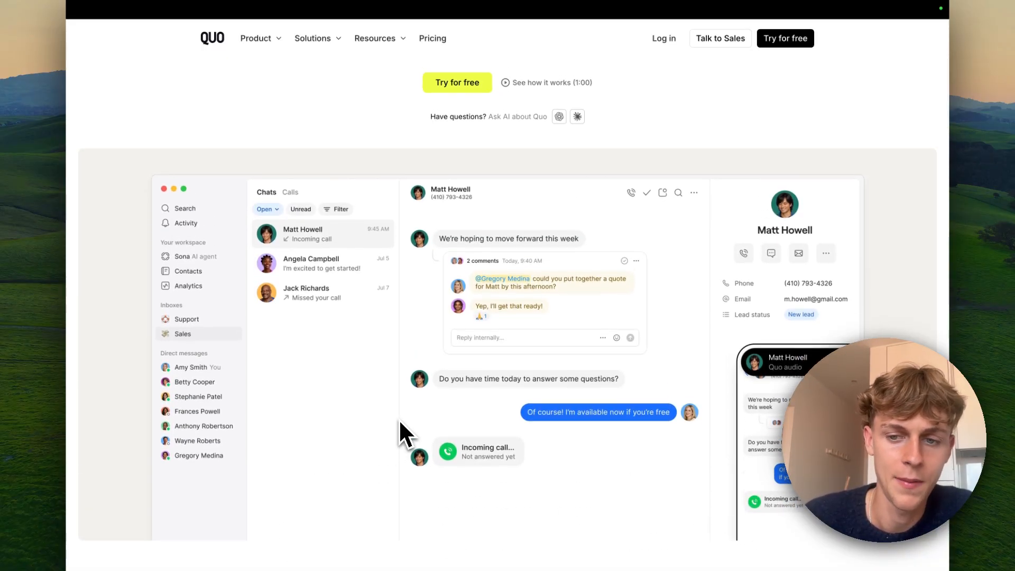
scroll(400, 421, "up", 1)
scroll(400, 421, "up", 3)
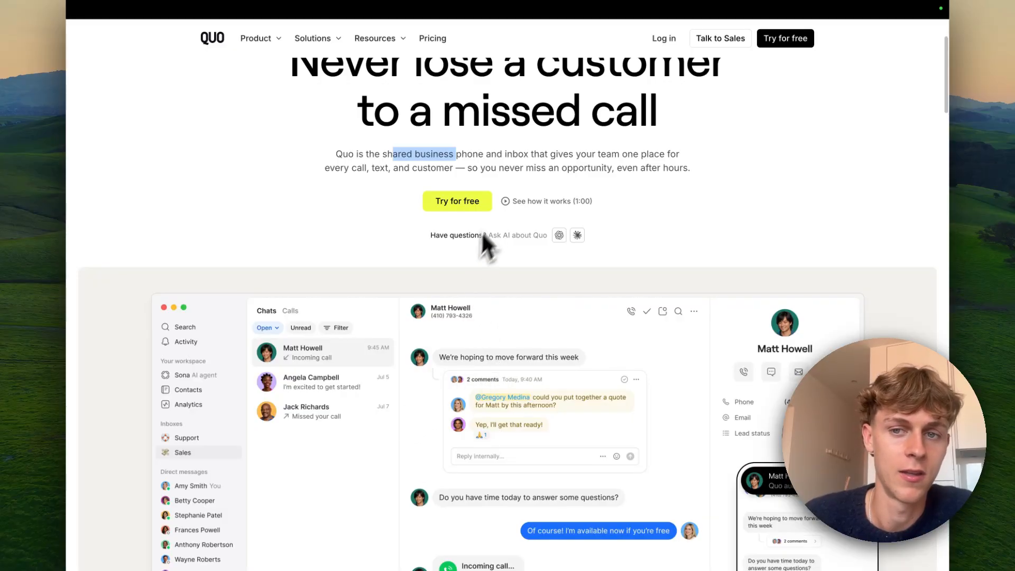
scroll(668, 137, "up", 2)
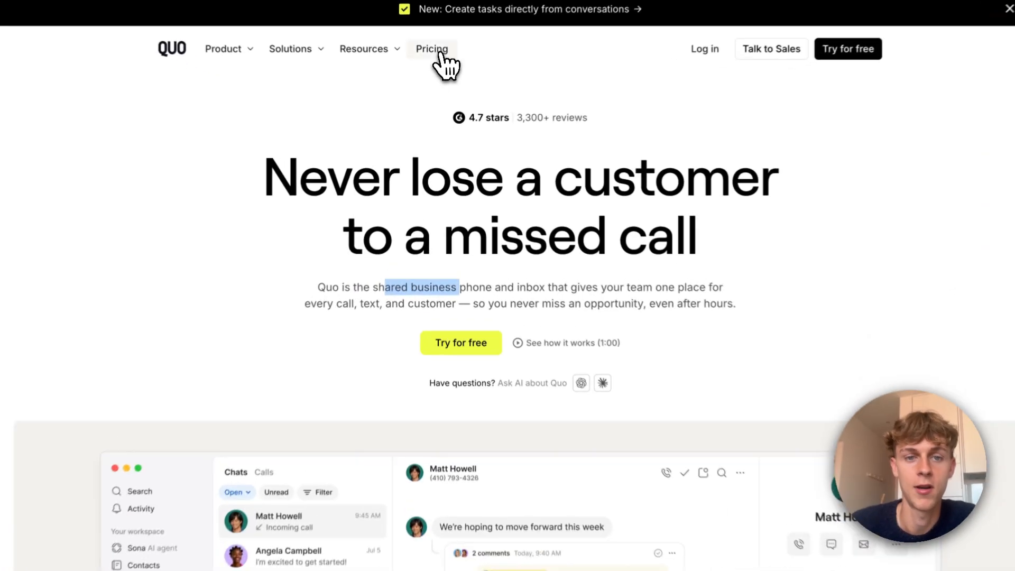
Open Quo's pricing, compare the Starter, Business and Scale plans, highlighting the call transfers feature, and return to the guide.
left_click(437, 67)
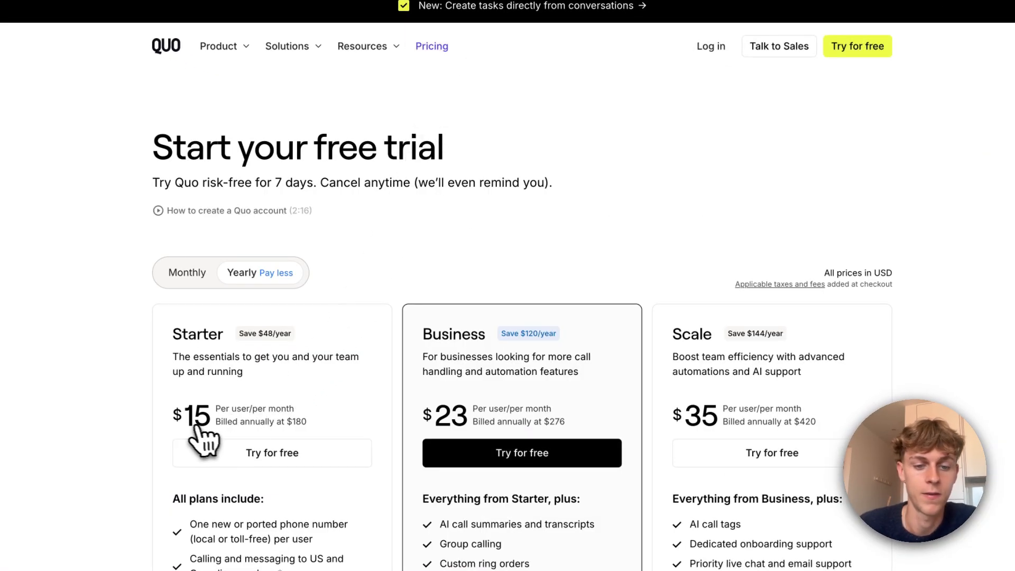
scroll(439, 426, "down", 3)
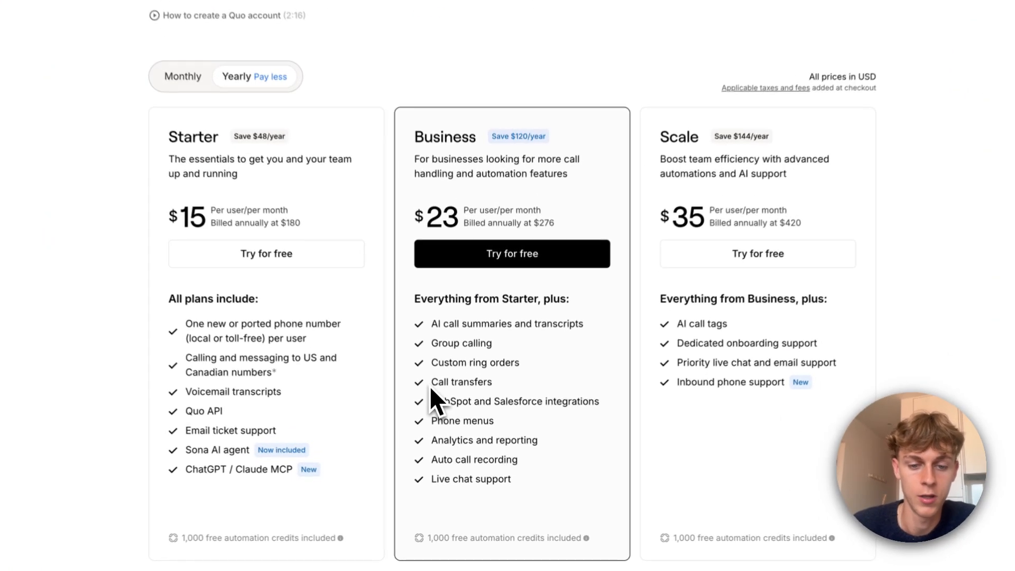
left_click_drag(438, 404, 486, 404)
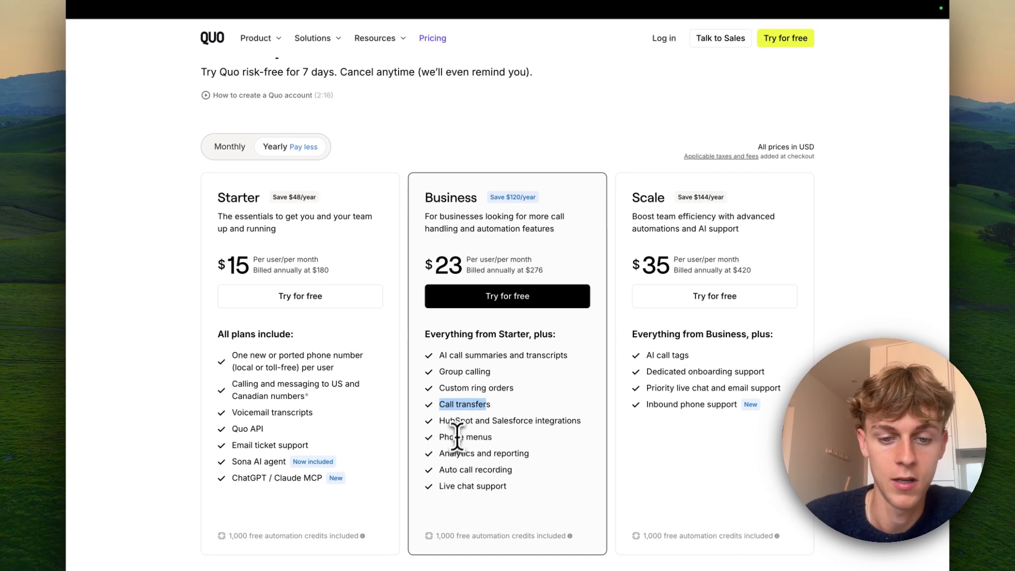
scroll(396, 265, "up", 2)
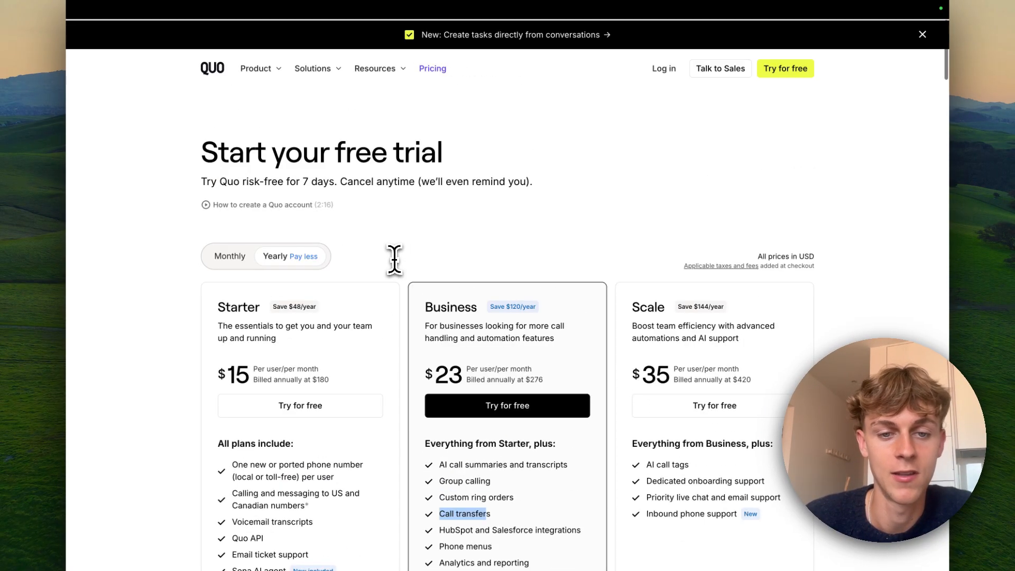
mouse_move(388, 6)
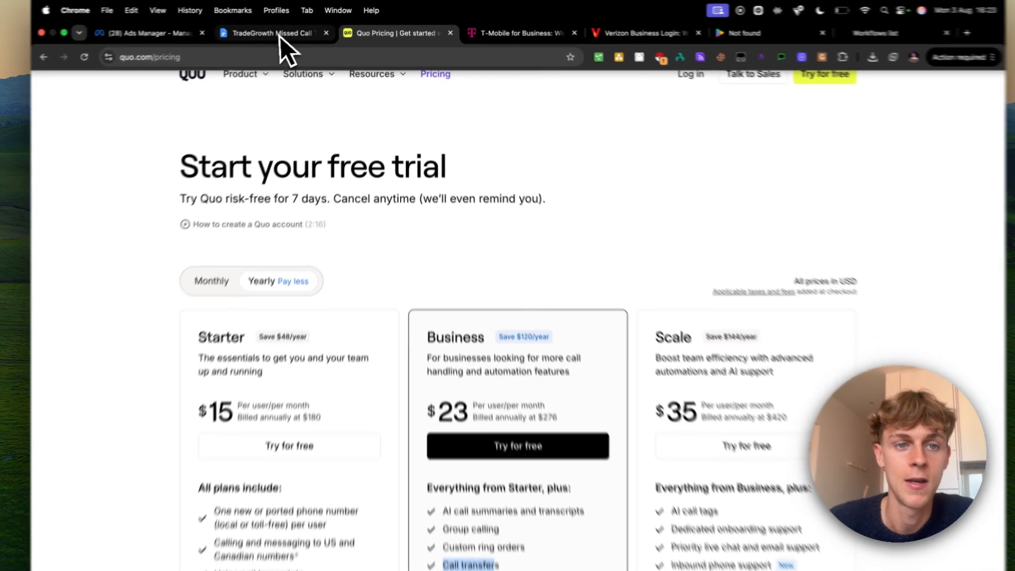
left_click(288, 30)
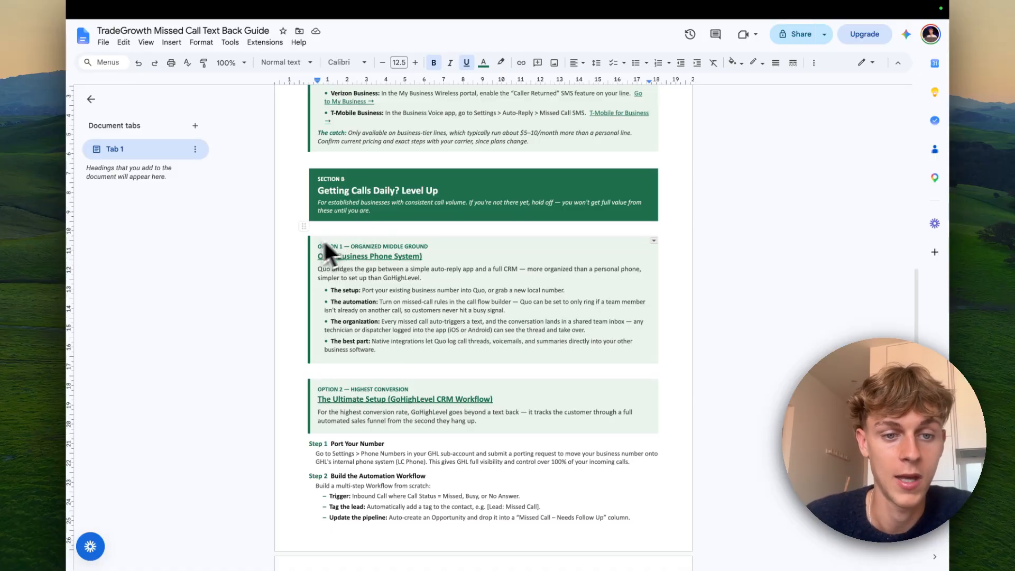
Read the GoHighLevel CRM Workflow option and its three setup steps, previewing the linked GoHighLevel site.
scroll(287, 264, "down", 2)
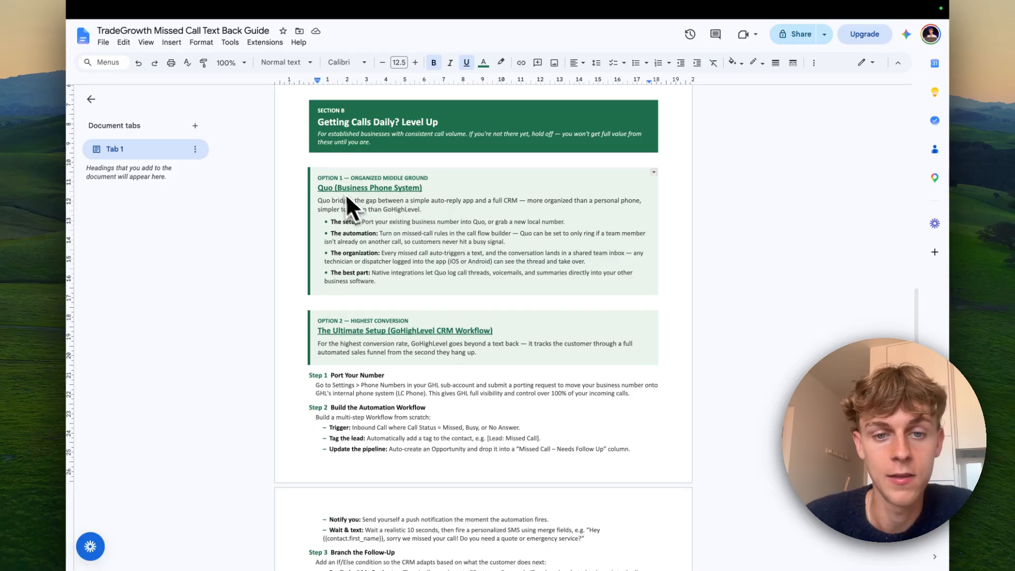
scroll(380, 237, "down", 2)
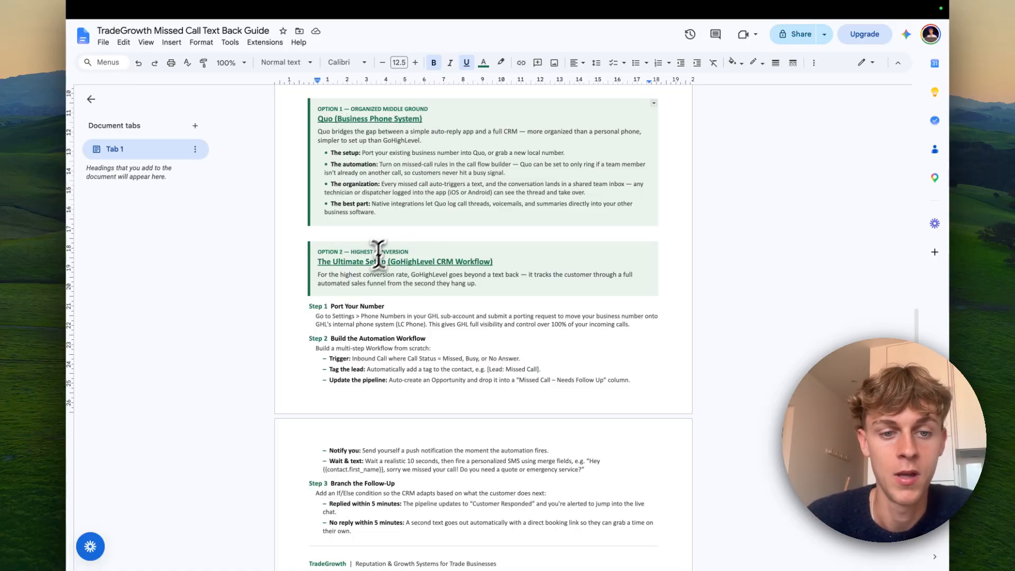
left_click(370, 261)
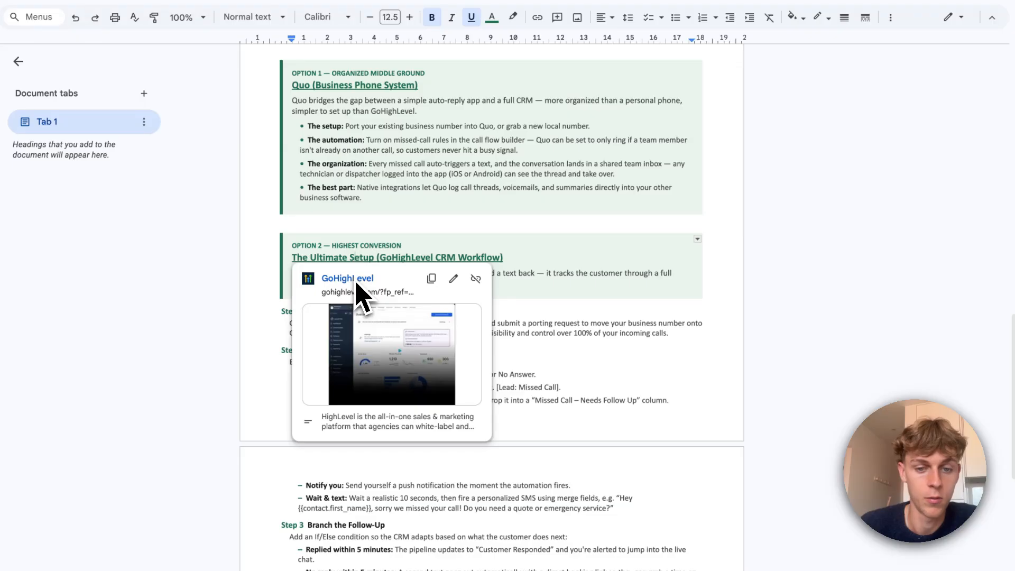
left_click(403, 213)
scroll(390, 316, "down", 1)
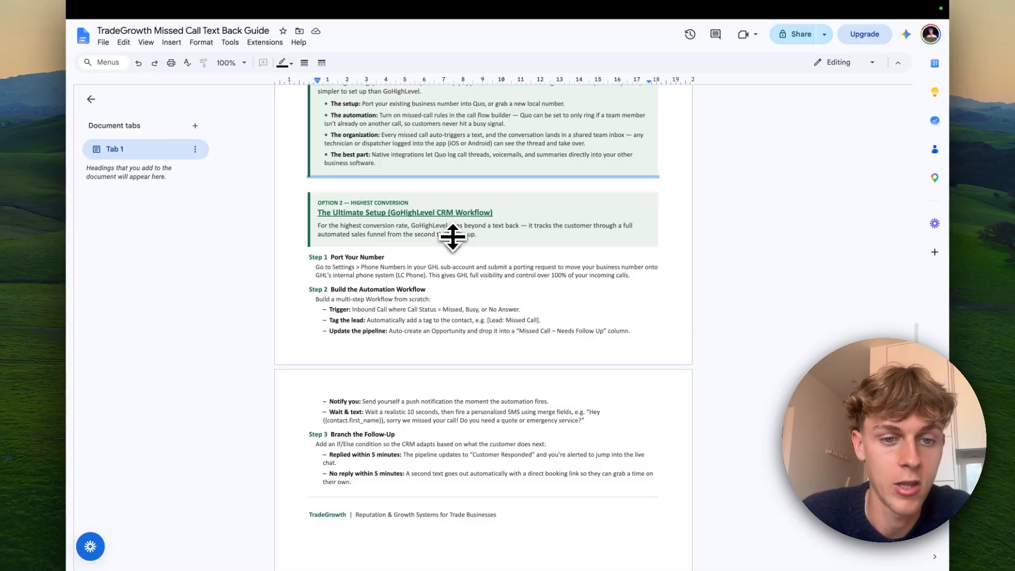
scroll(417, 335, "down", 2)
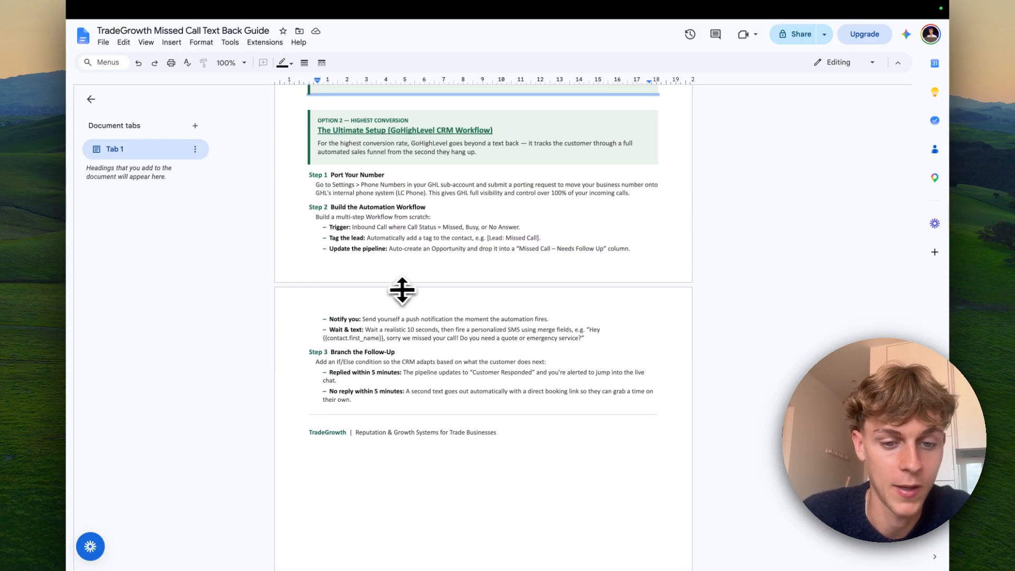
scroll(433, 309, "up", 1)
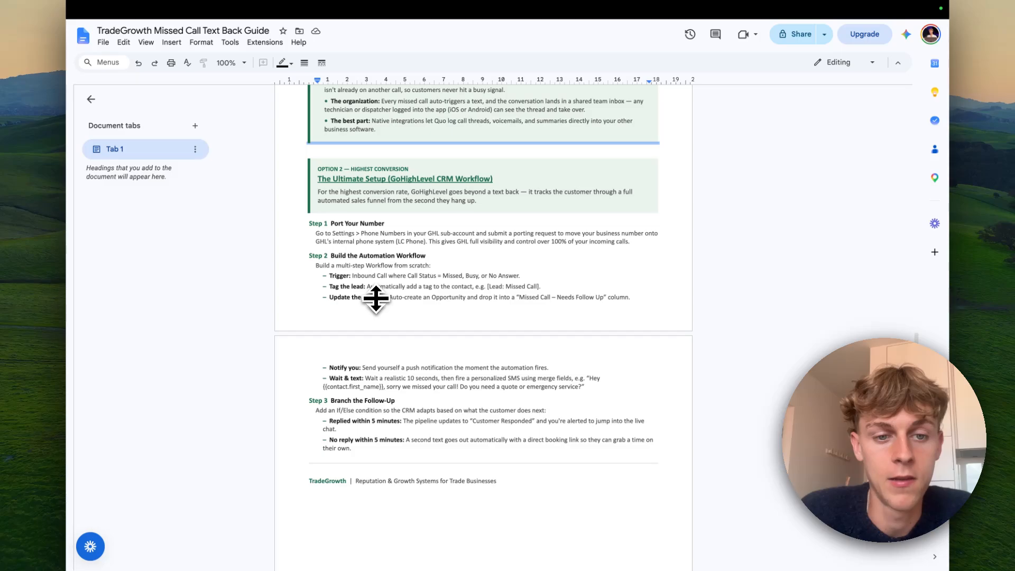
Switch to the TradeGrowth account in GoHighLevel and open its Phone System settings.
mouse_move(415, 8)
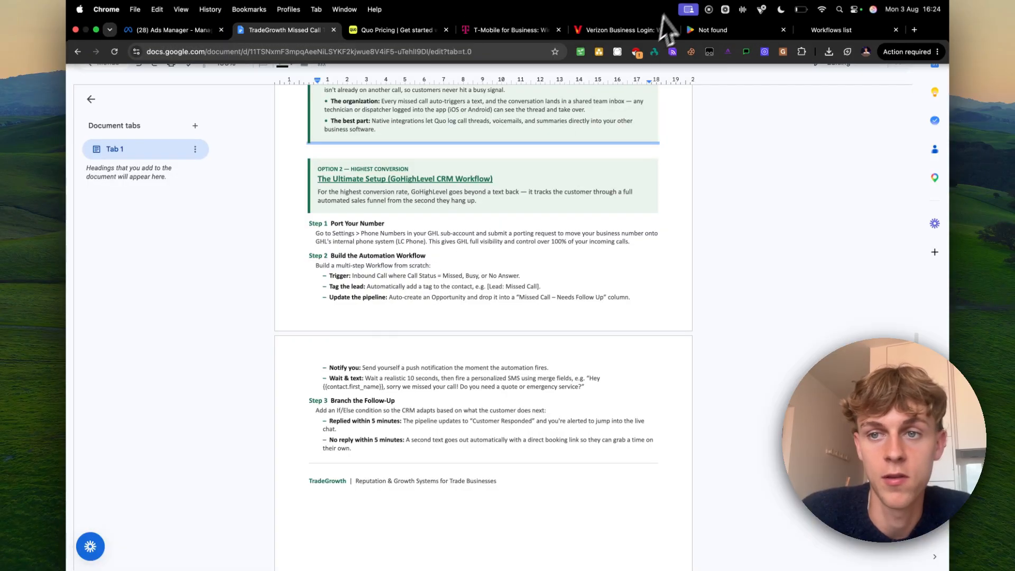
left_click(835, 40)
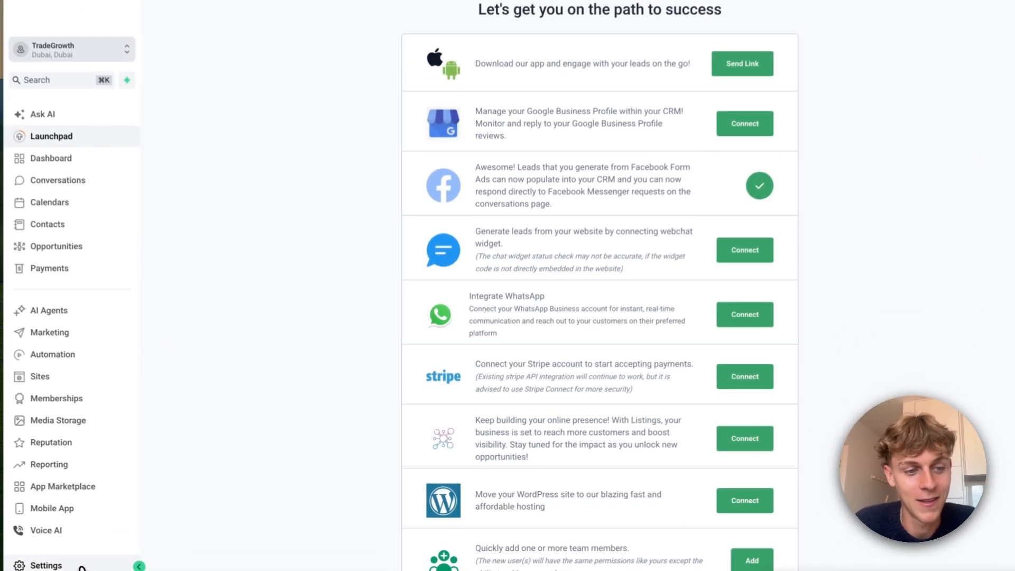
left_click(132, 558)
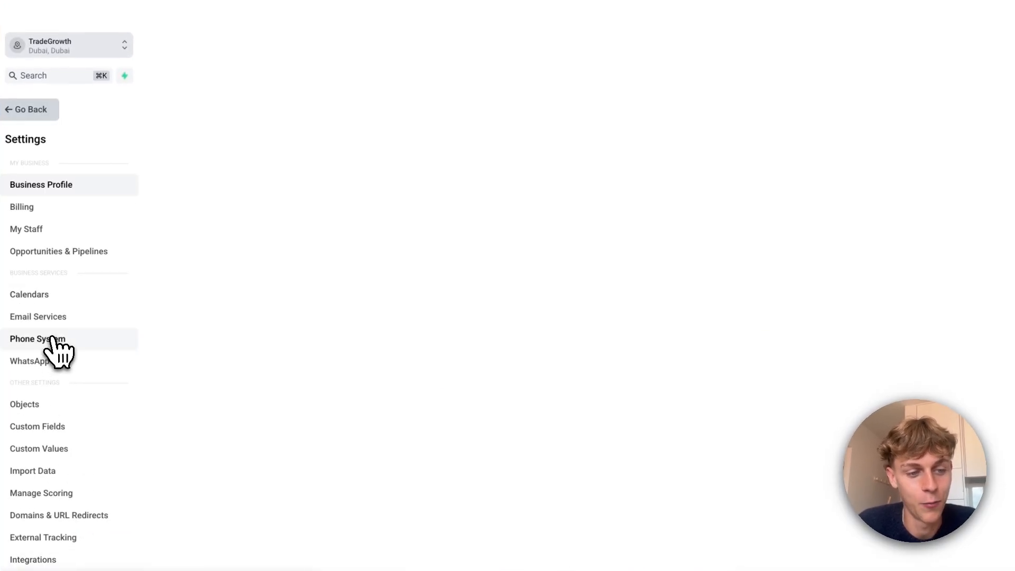
left_click(53, 340)
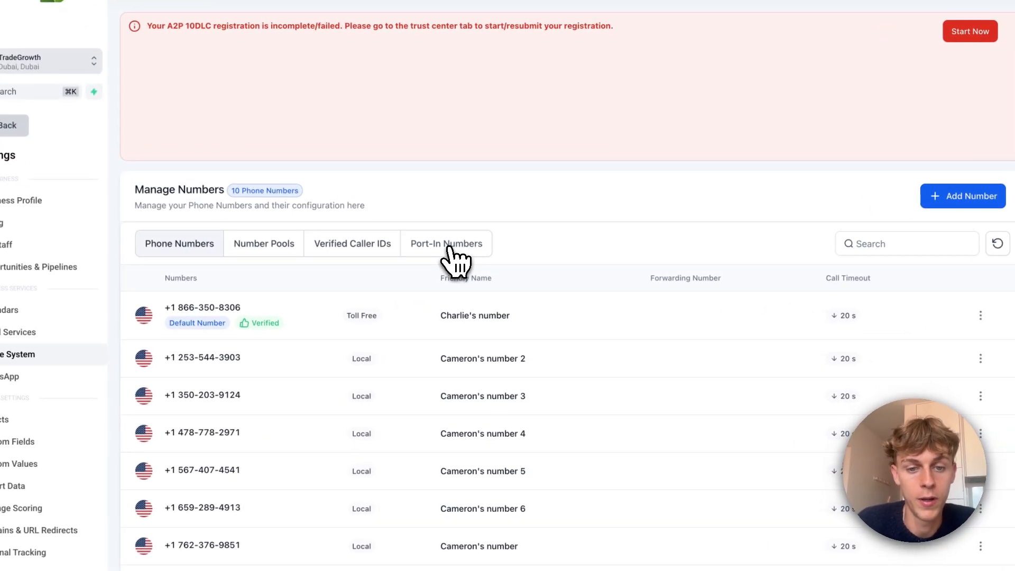
Open the list of port-in numbers and start a new port-in request.
left_click(448, 250)
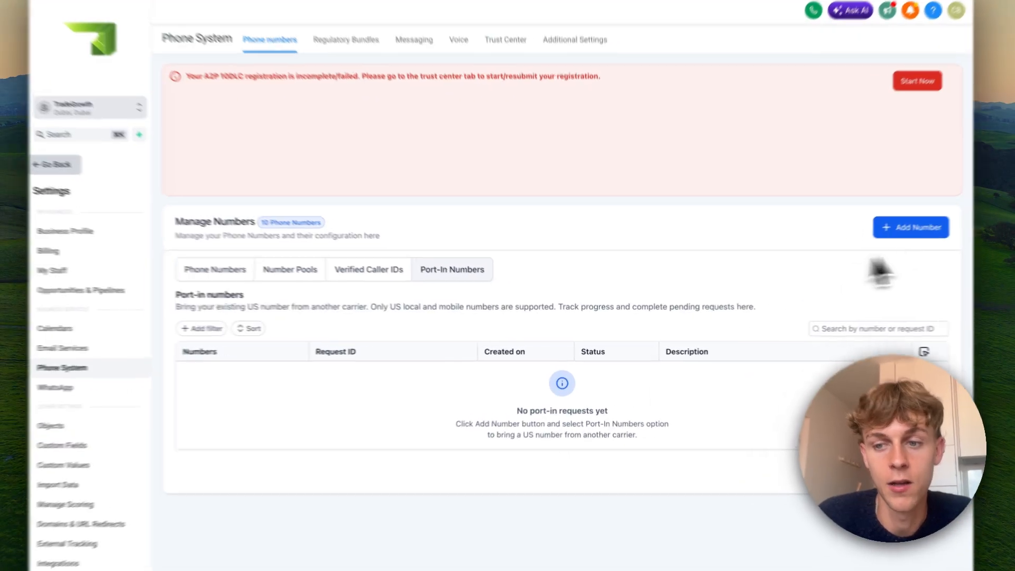
left_click(885, 239)
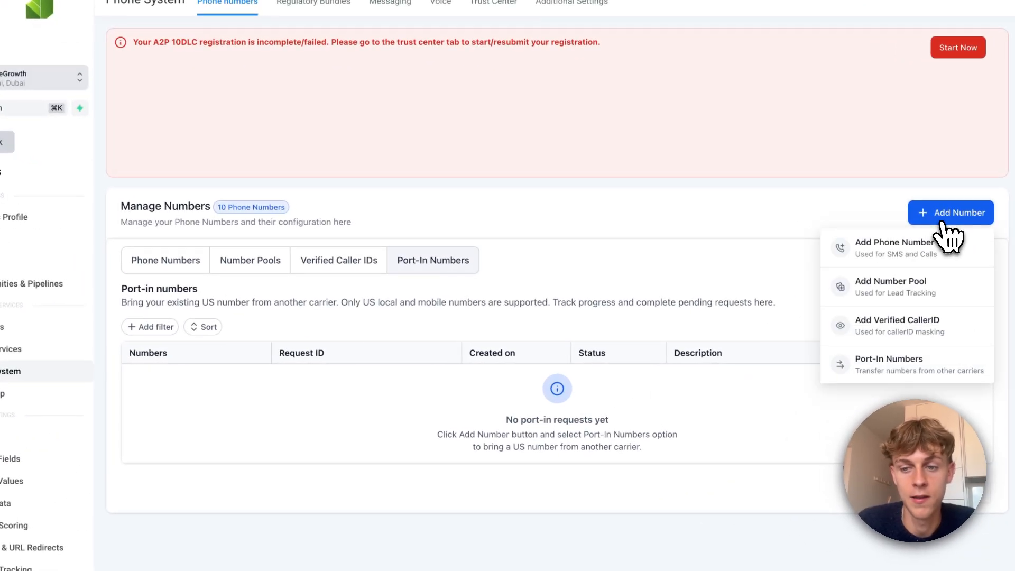
left_click(893, 364)
Accept every statement in the port-in agreement checklist and continue to the number entry stage.
left_click(298, 293)
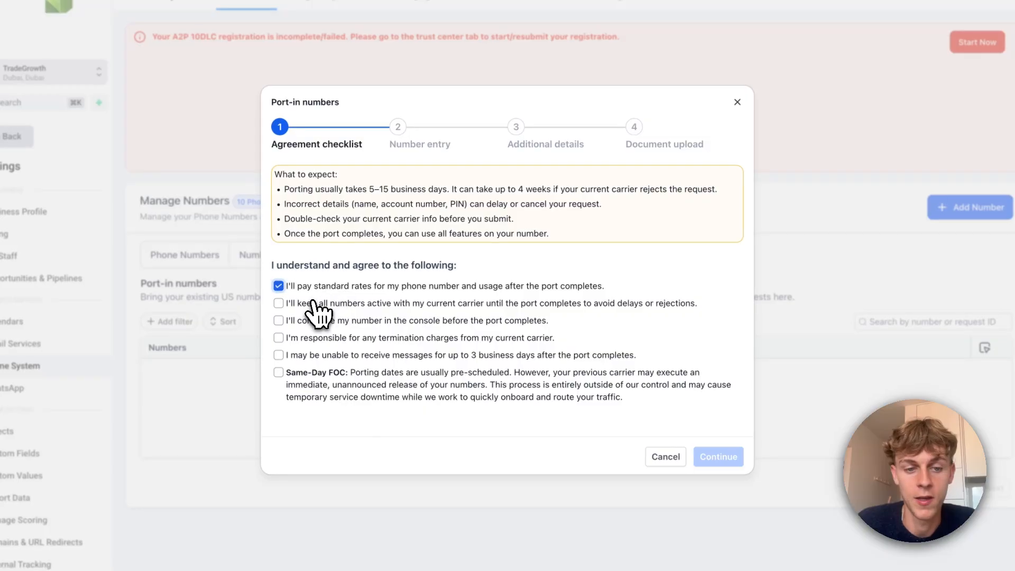
left_click(312, 320)
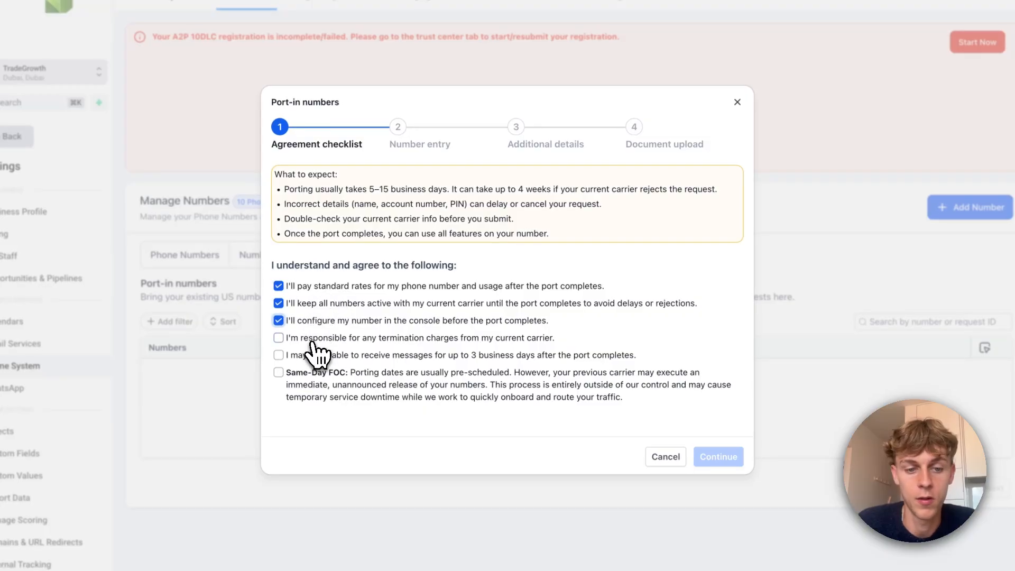
left_click(317, 394)
left_click(726, 458)
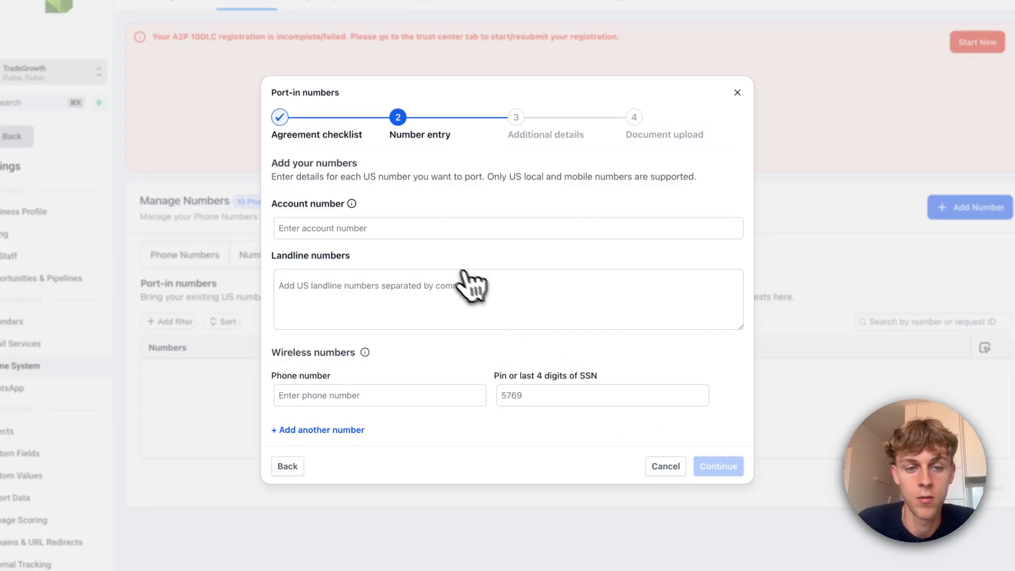
Review the number entry form's instructions and fields, highlighting the US local numbers requirement, and close the port-in request without entering anything.
left_click(305, 228)
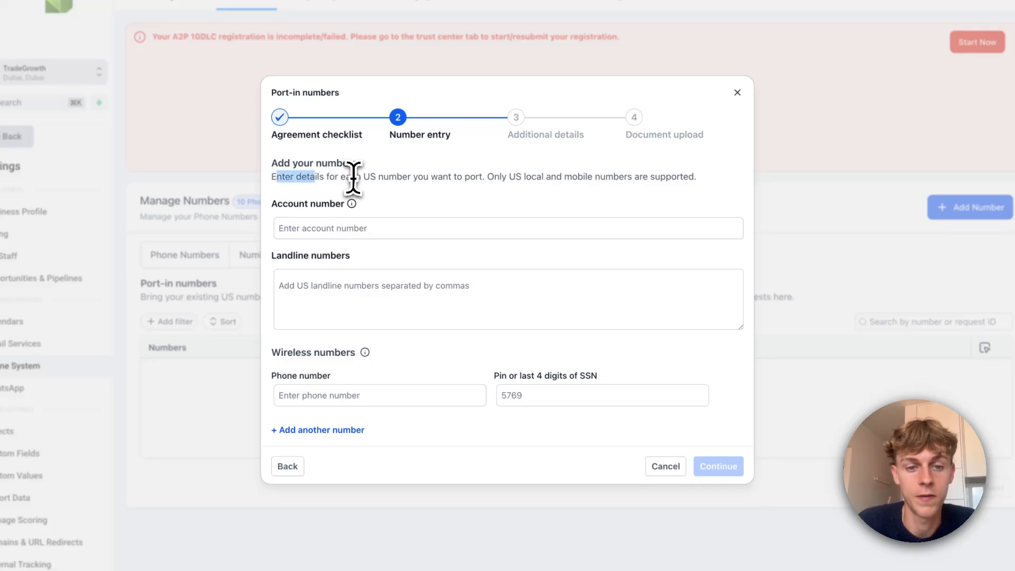
left_click_drag(356, 178, 389, 180)
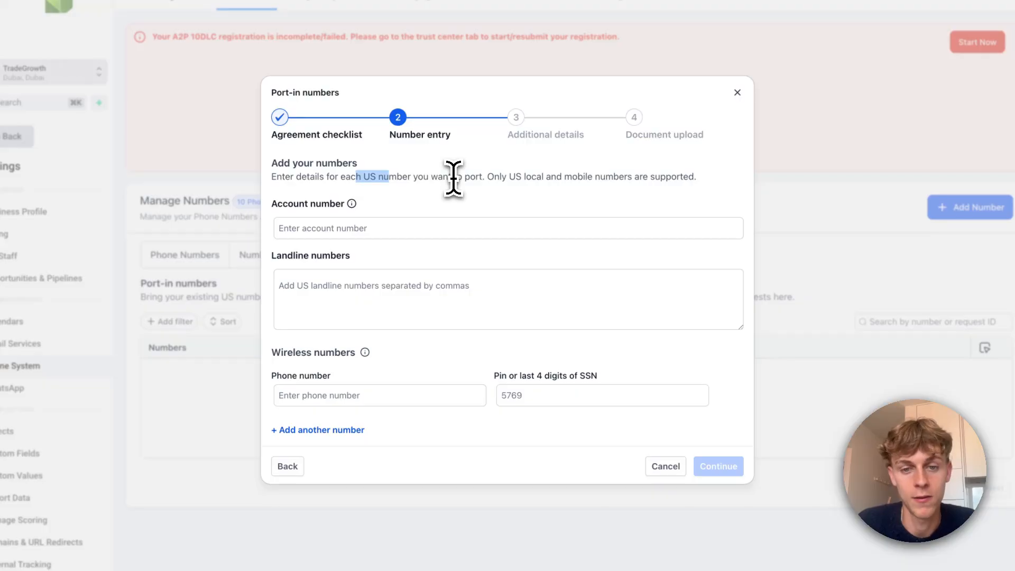
left_click_drag(493, 178, 537, 180)
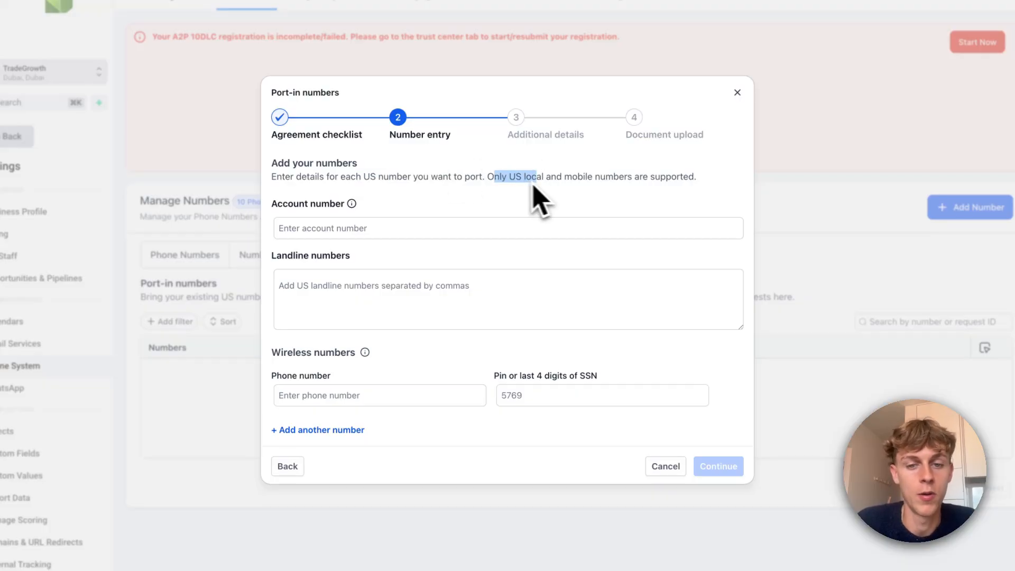
left_click(338, 233)
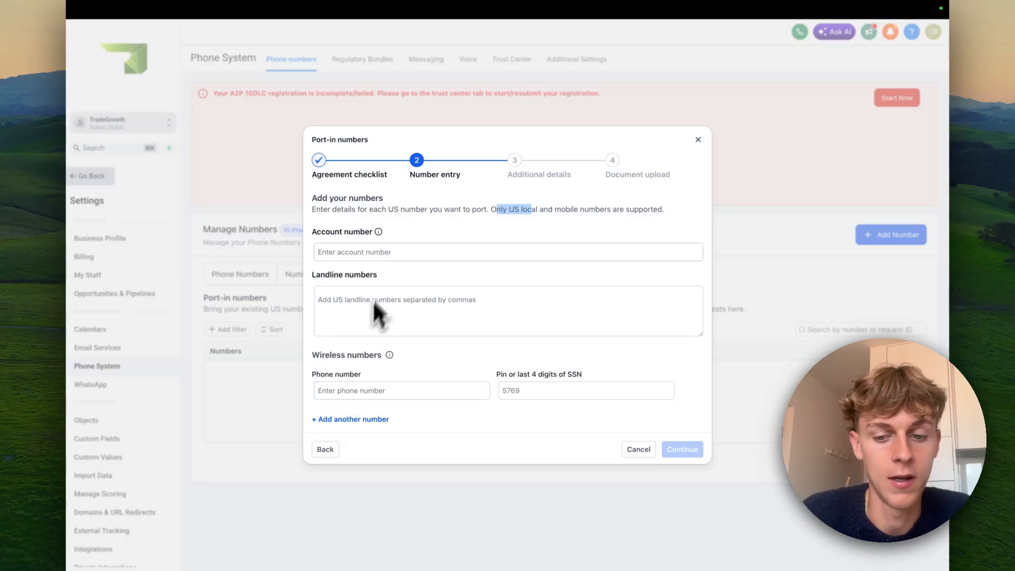
left_click(391, 309)
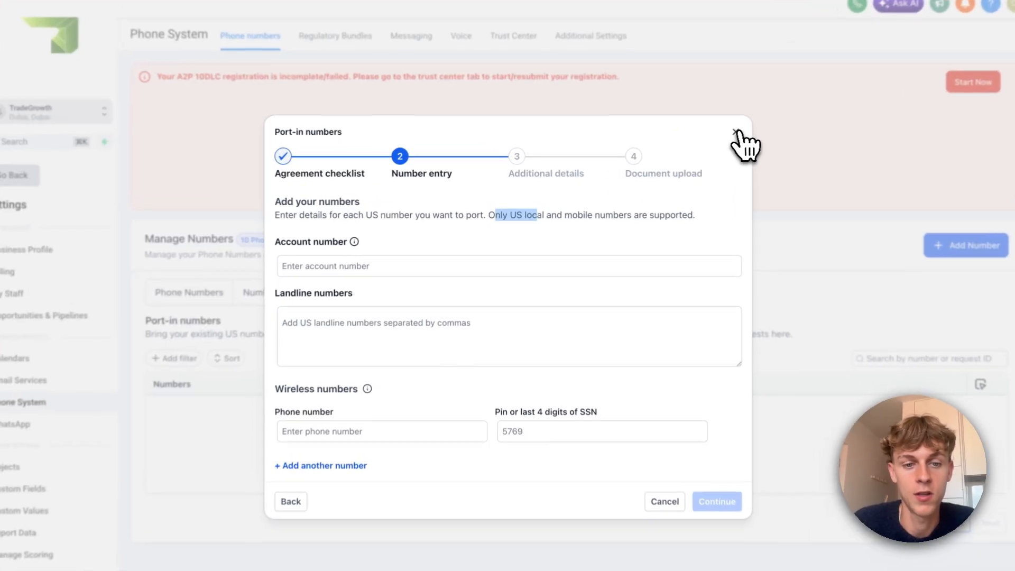
left_click(697, 140)
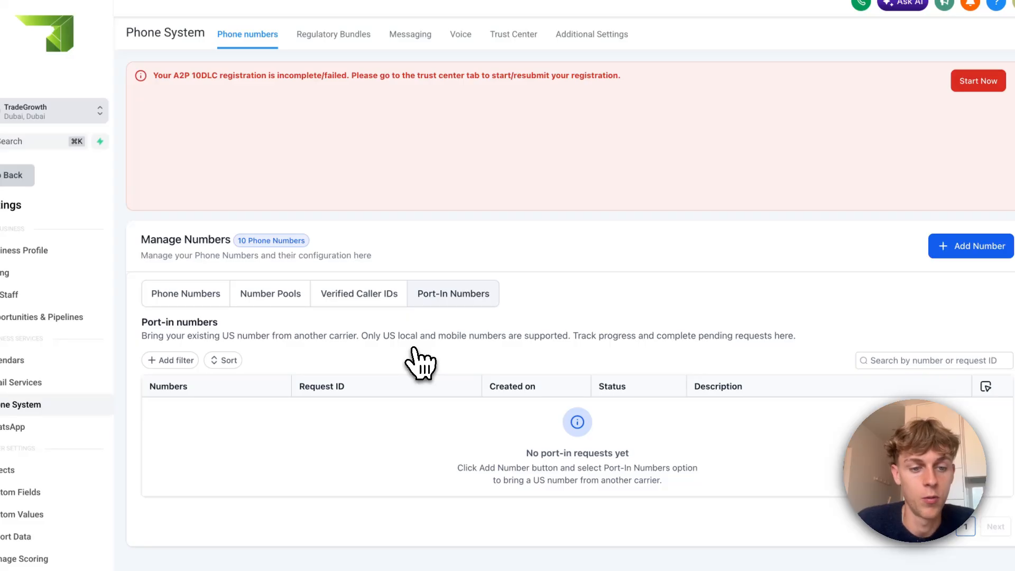
Switch to the Gutierrez Property Maintenance sub-account and open its Auto Missed Call Text-Back workflow.
left_click(58, 108)
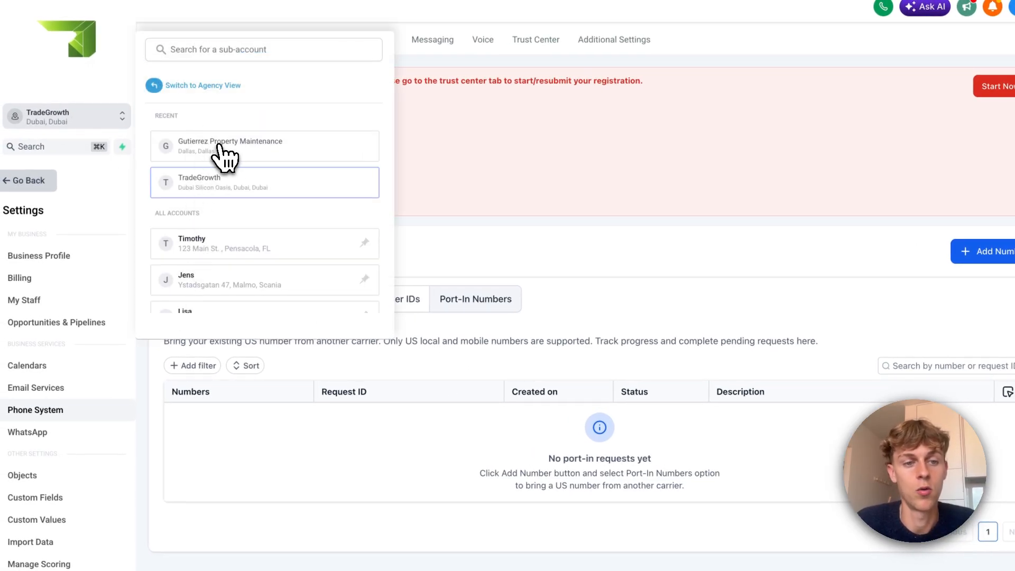
left_click(219, 146)
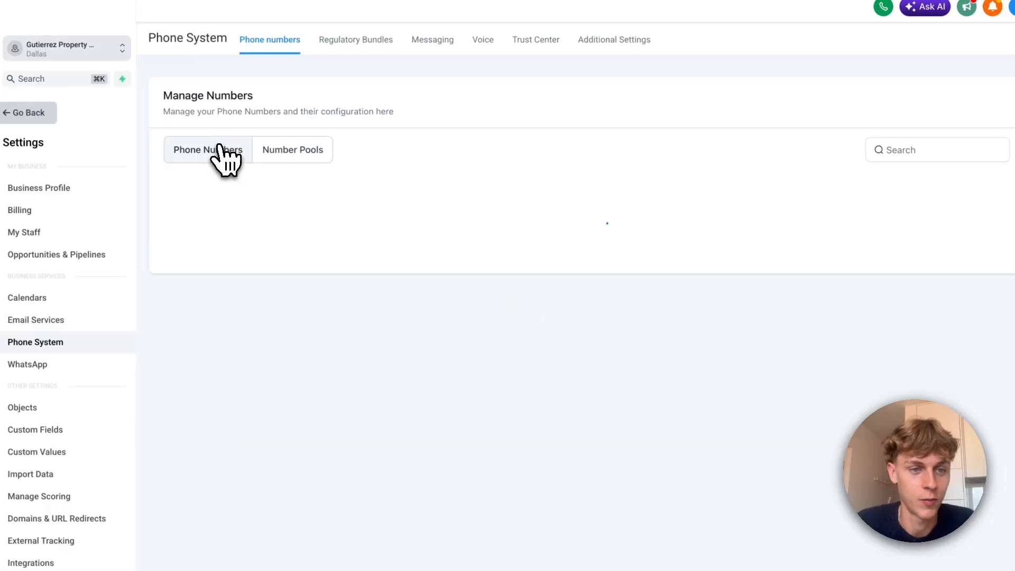
left_click(33, 110)
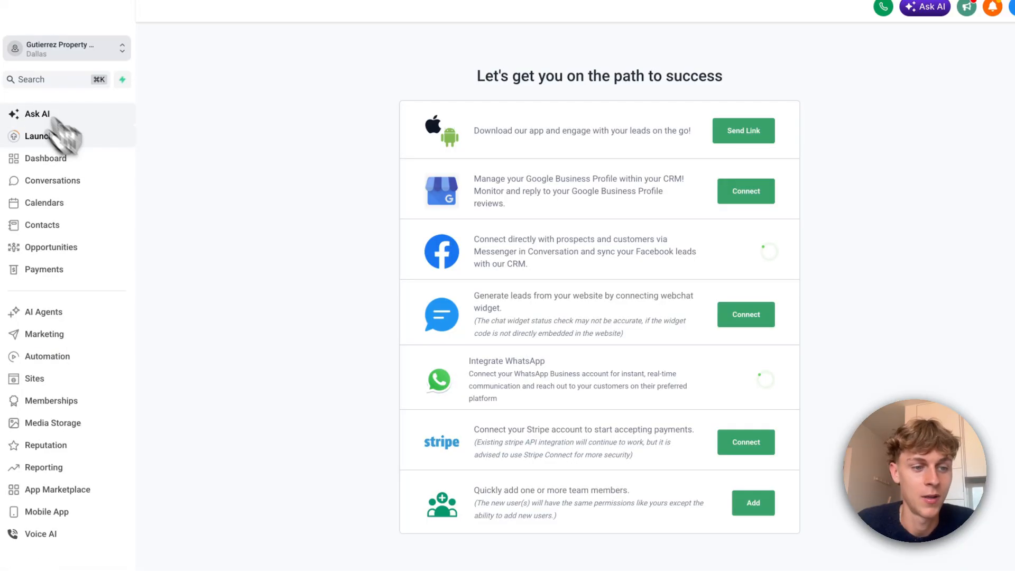
left_click(53, 379)
left_click(79, 360)
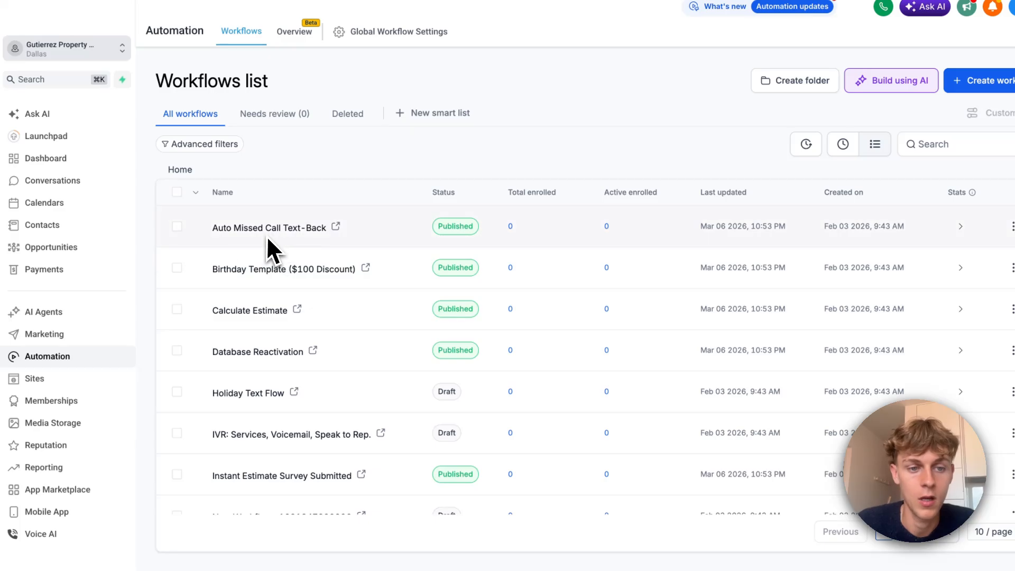
left_click(264, 228)
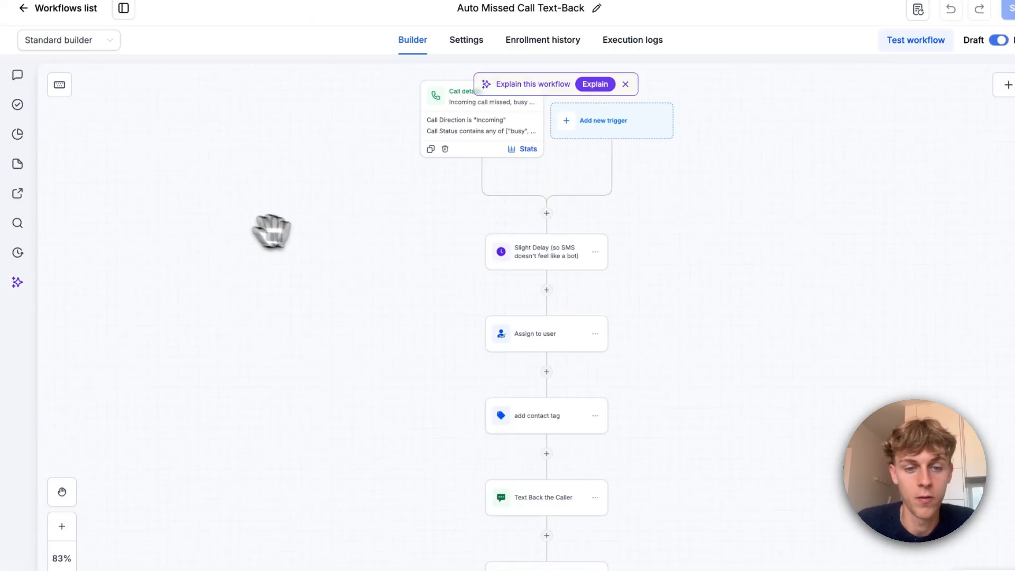
Inspect the Call details trigger's direction and status filters and the Slight Delay action's time period, closing both without saving.
left_click(472, 159)
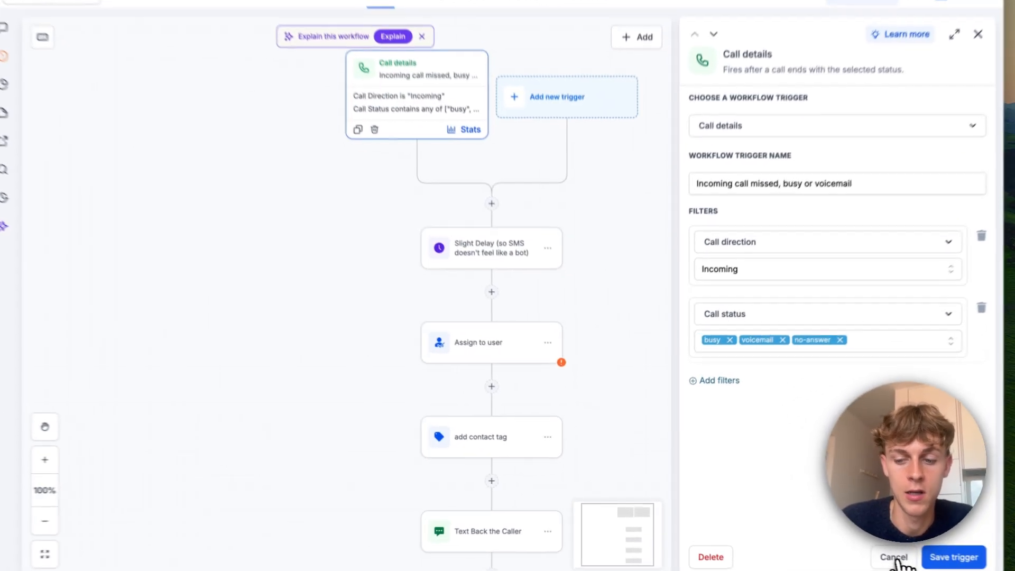
left_click(853, 546)
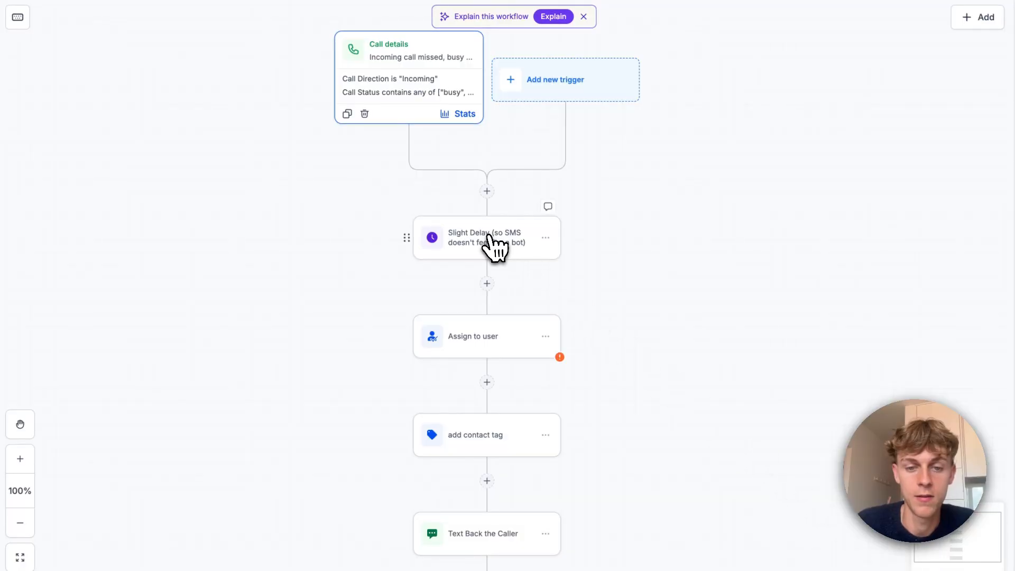
left_click(509, 284)
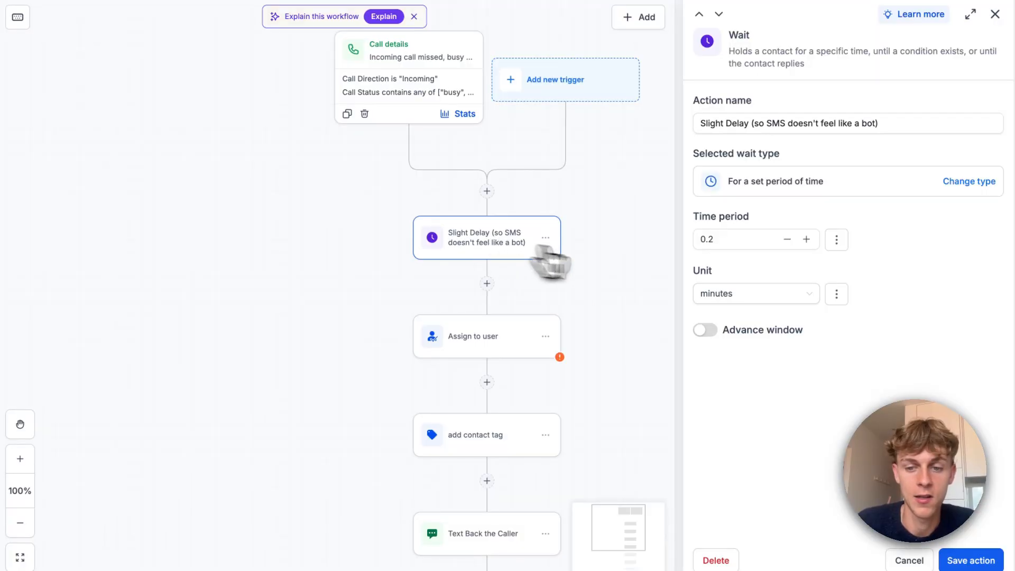
left_click(708, 247)
left_click(909, 560)
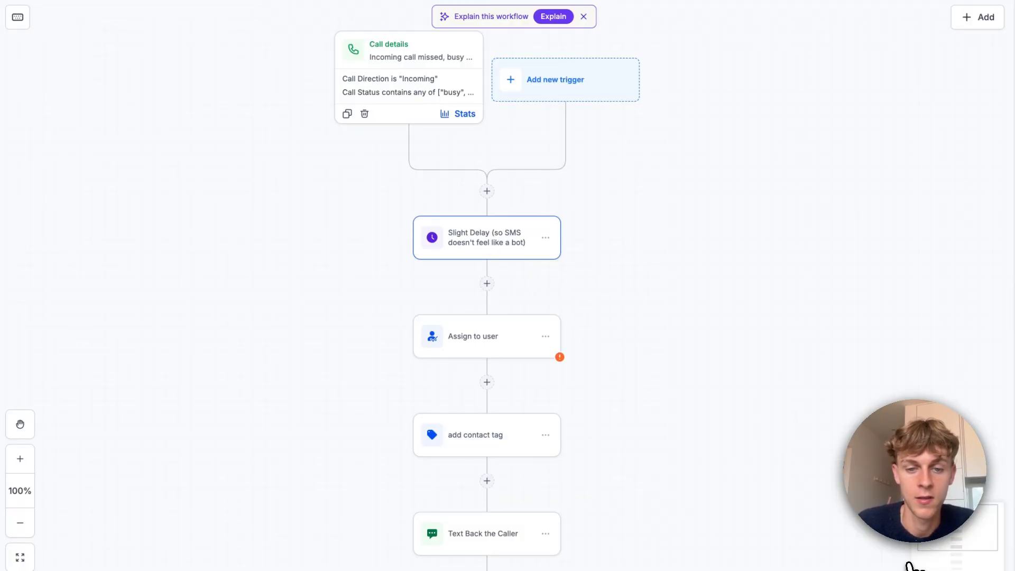
Inspect the users in the Assign to user action and the tag in the add contact tag action, closing both without saving.
scroll(521, 312, "down", 1)
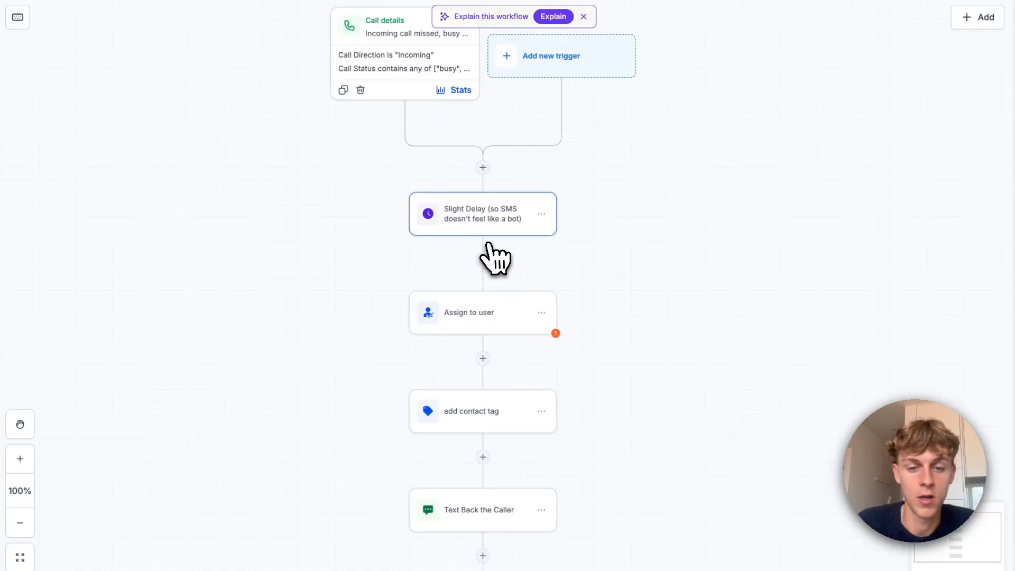
left_click(477, 316)
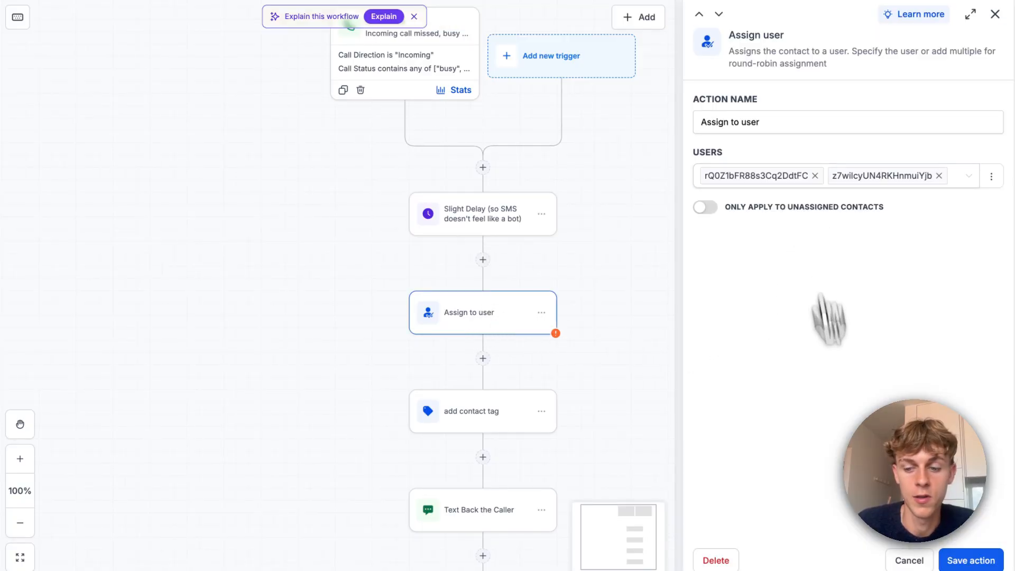
left_click(908, 559)
scroll(766, 450, "down", 5)
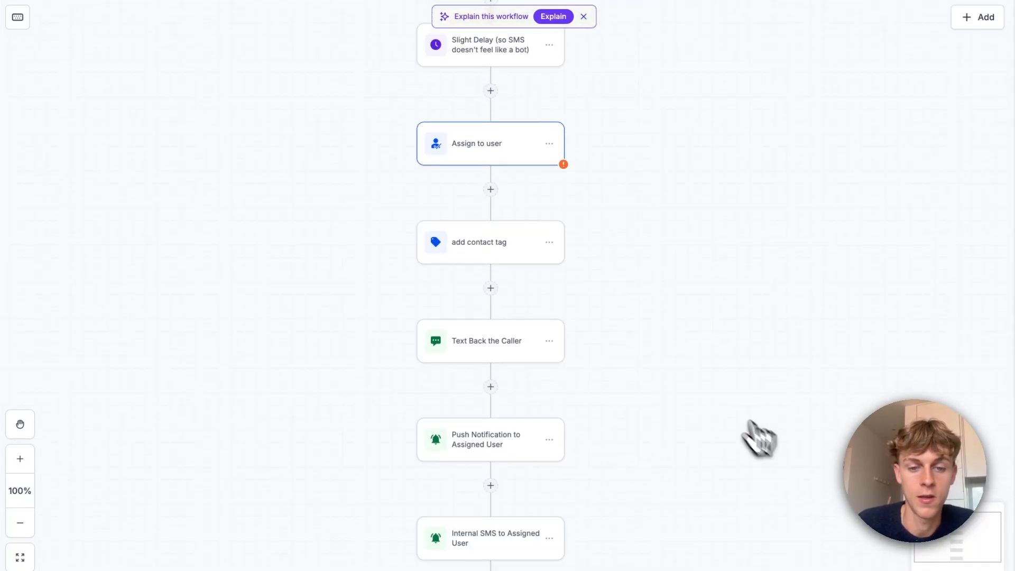
left_click(508, 248)
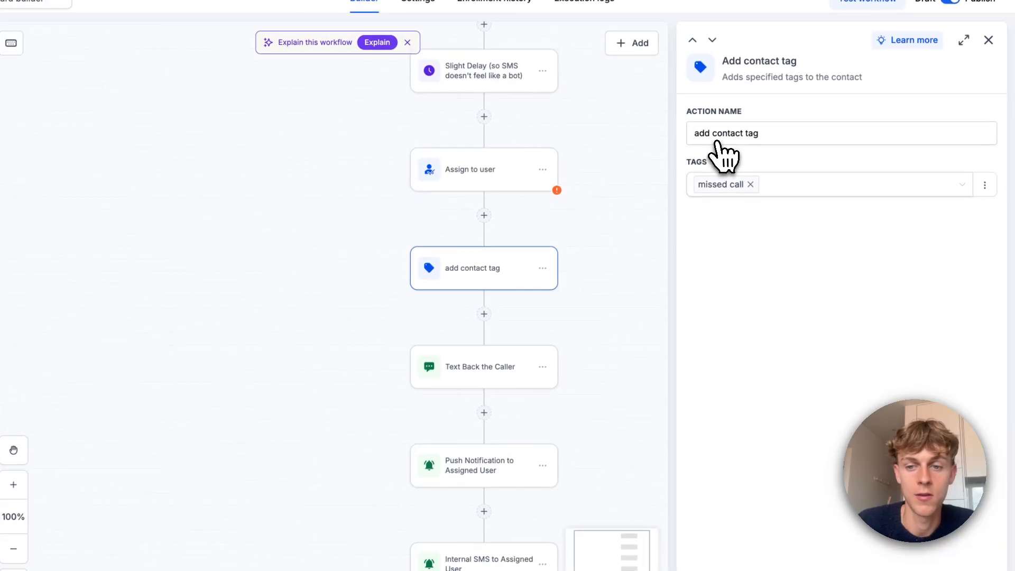
left_click(905, 561)
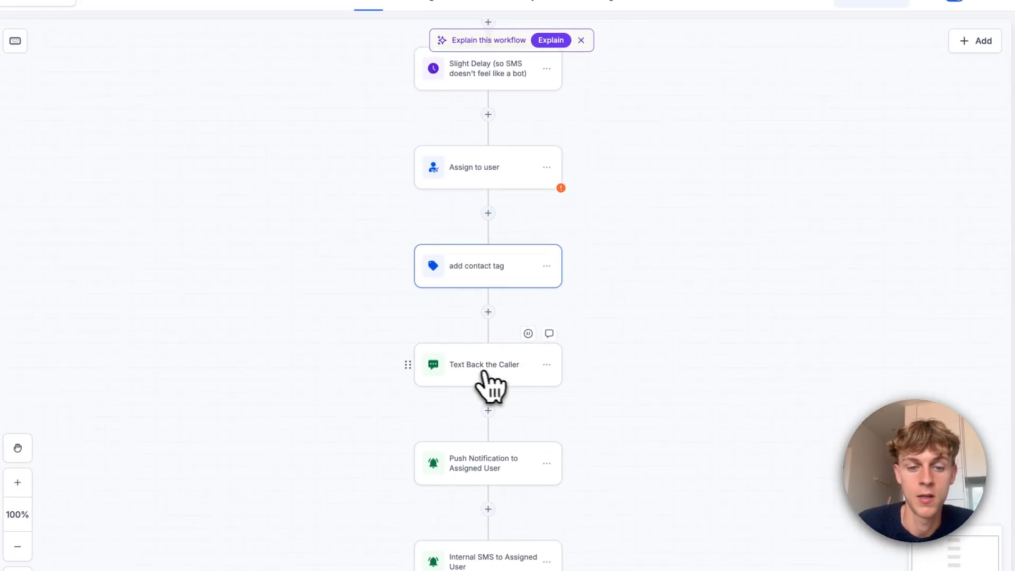
Read the Text Back the Caller SMS message, highlighting part of its wording, and close the action without saving.
left_click(473, 376)
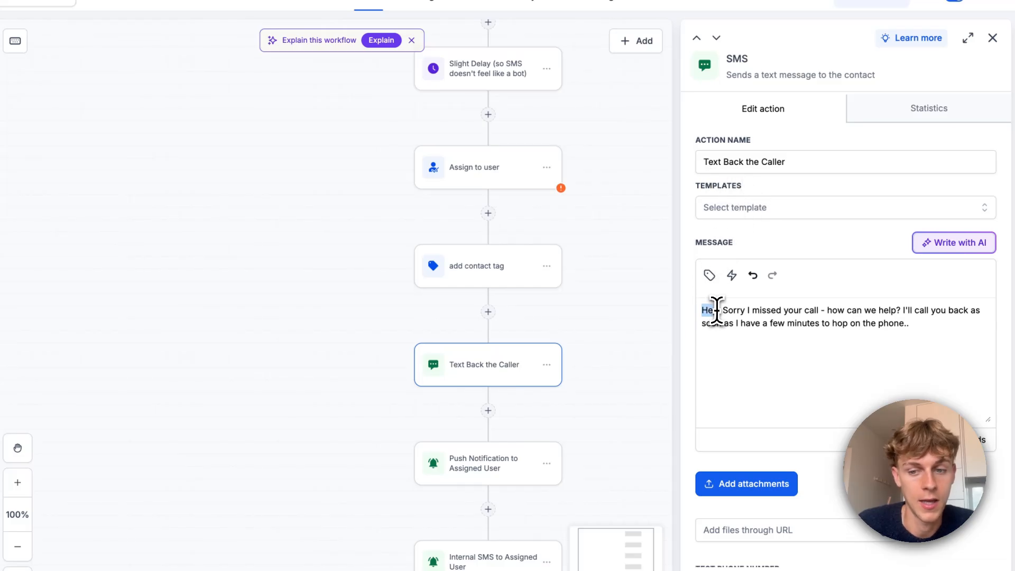
left_click_drag(733, 310, 947, 312)
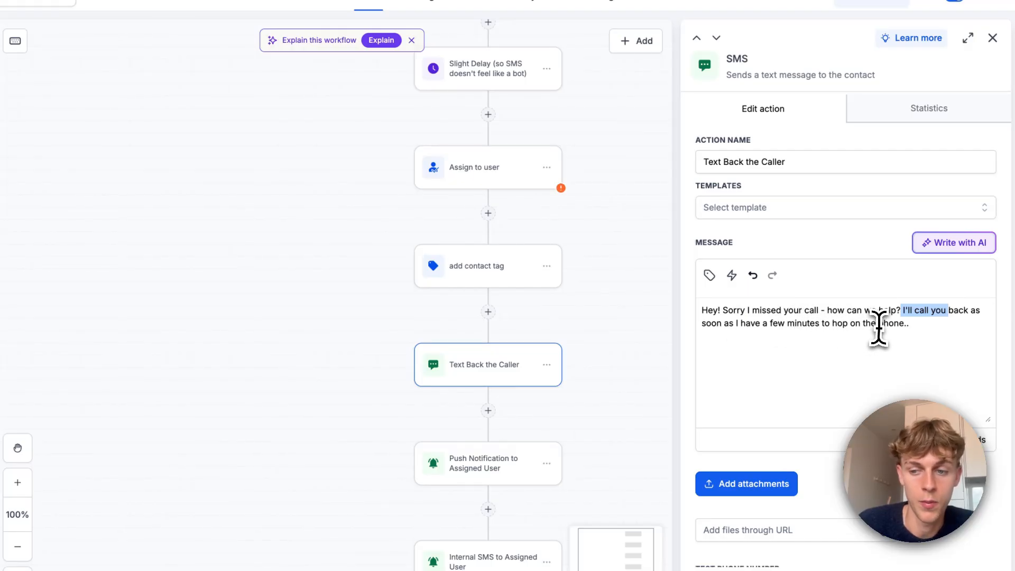
left_click(912, 567)
Read the Push Notification to Assigned User message, highlighting its opening words, and close the action discarding any changes.
scroll(724, 471, "down", 3)
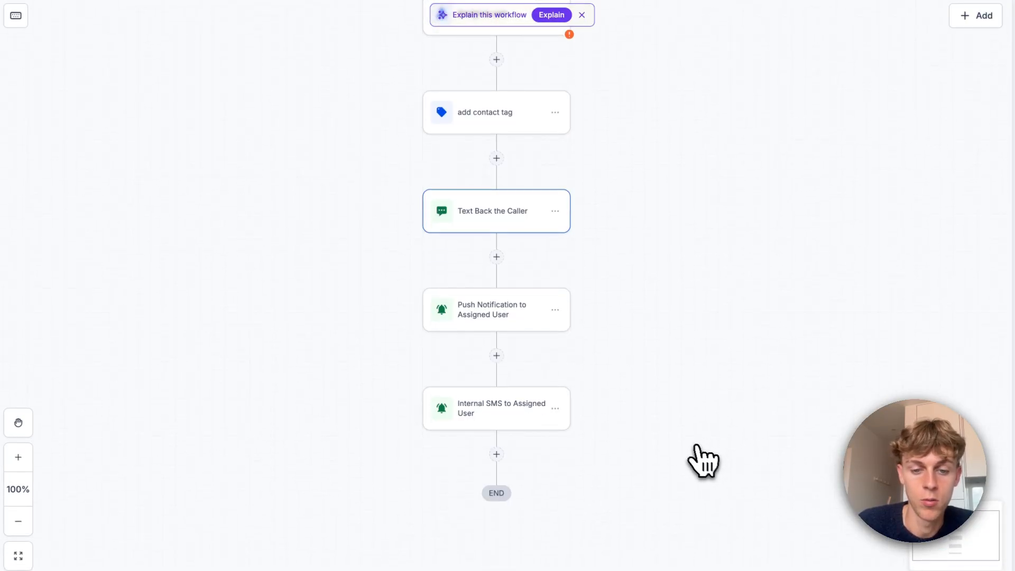
left_click(493, 316)
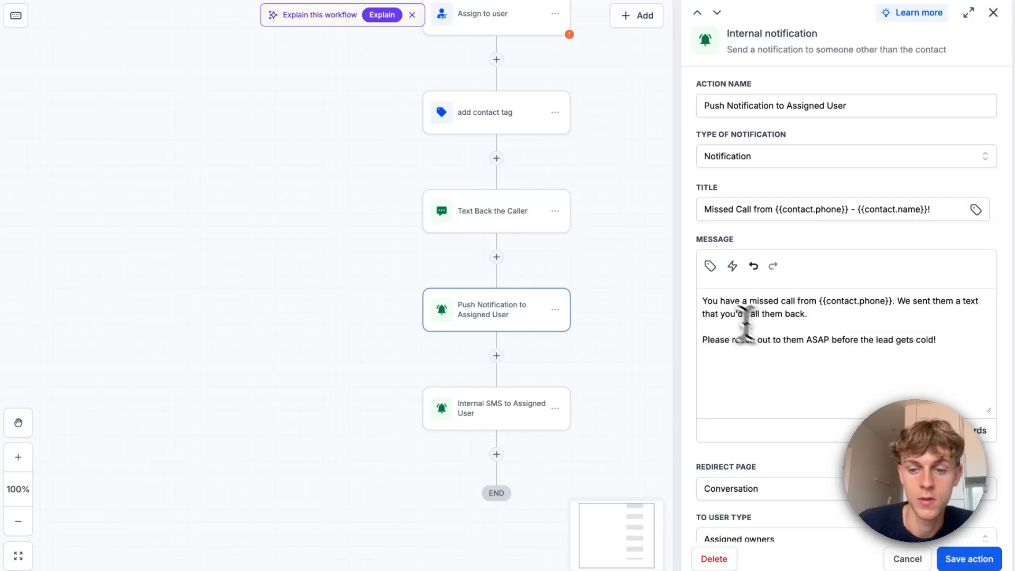
left_click_drag(707, 301, 778, 300)
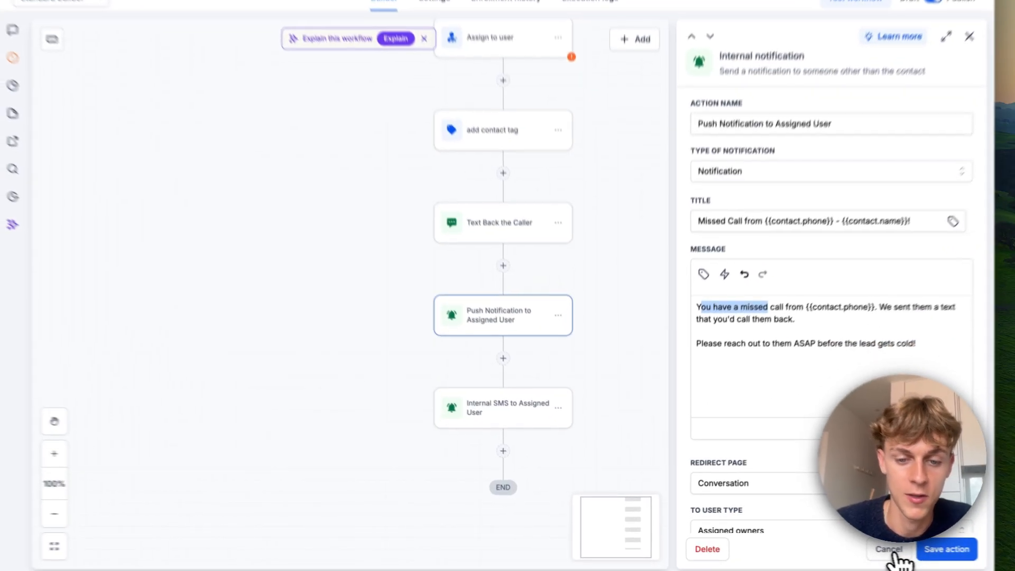
left_click(857, 548)
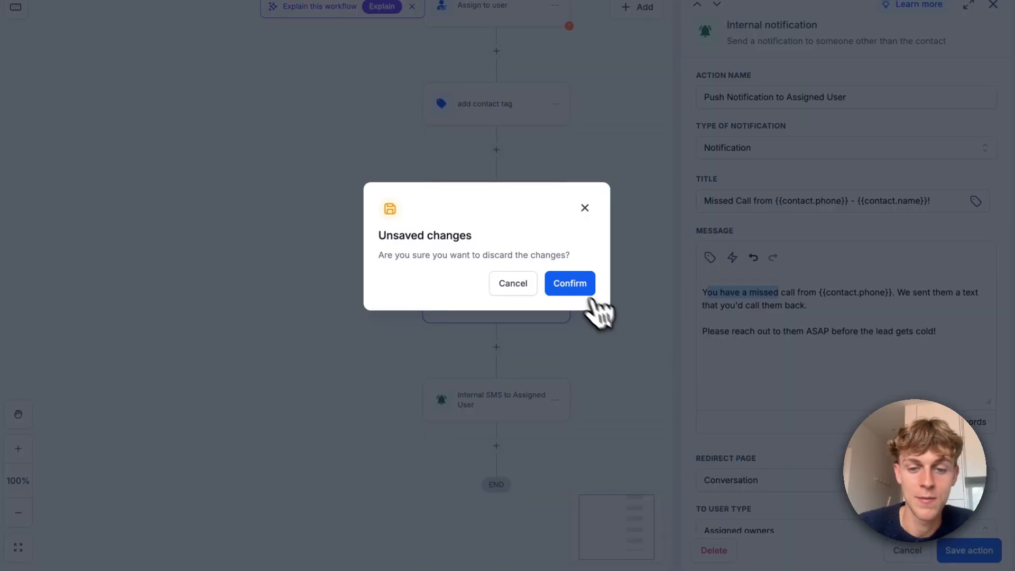
left_click(576, 315)
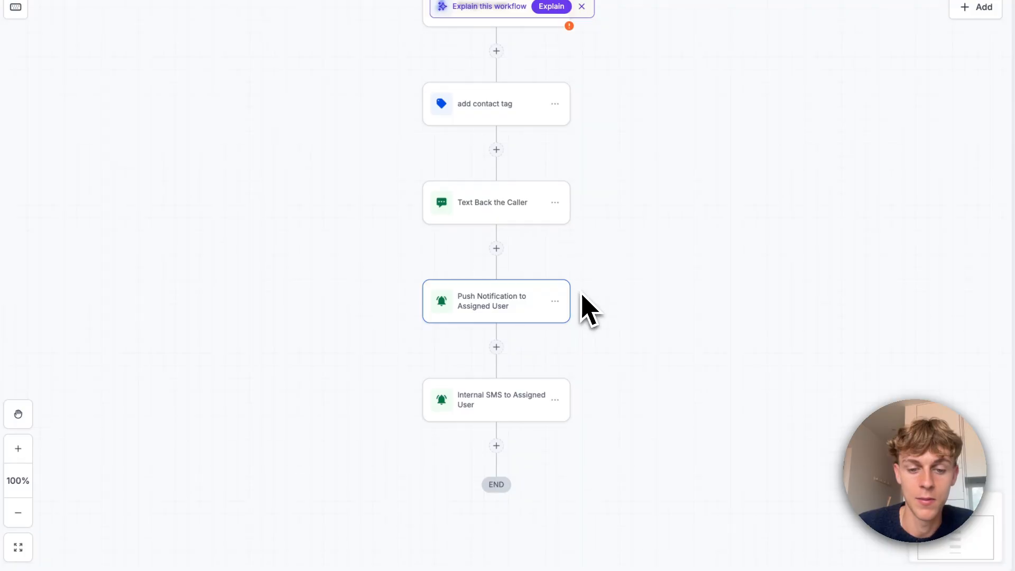
Read the Internal SMS to Assigned User message, close the action without saving, and return to the workflows list.
left_click(497, 408)
scroll(793, 449, "down", 3)
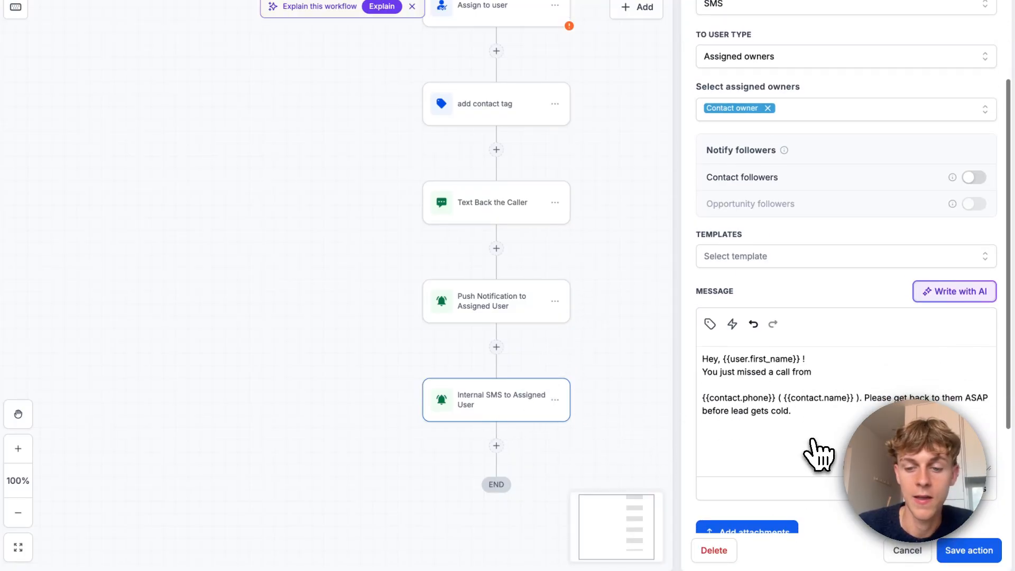
left_click(912, 551)
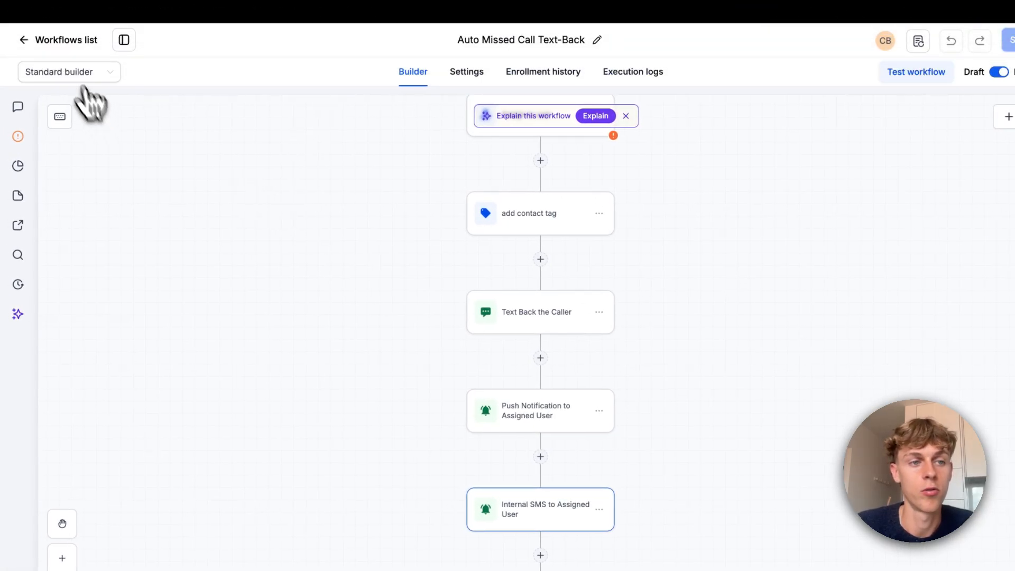
left_click(55, 41)
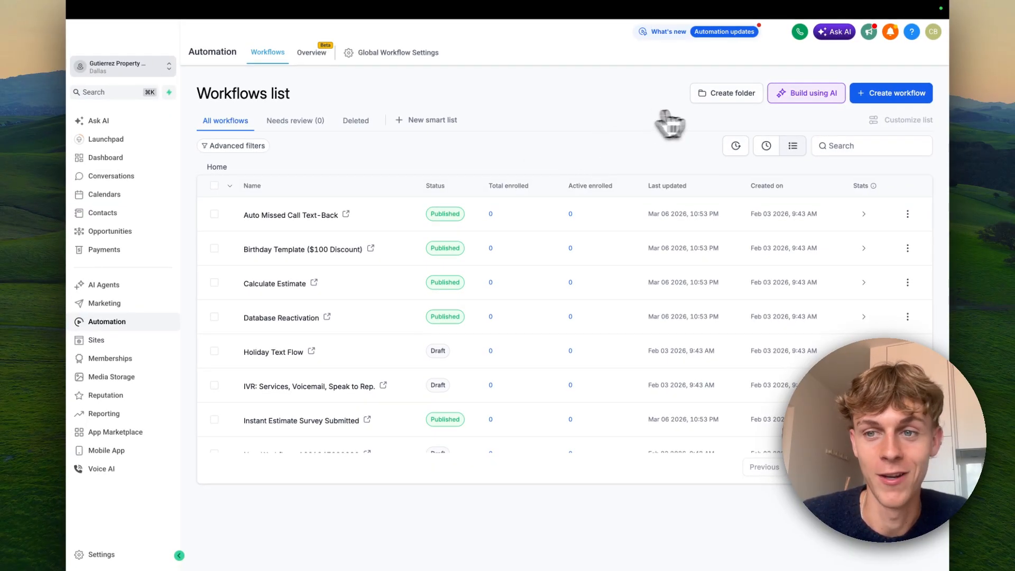
Create a new workflow from scratch and add a Call details trigger to it.
left_click(889, 94)
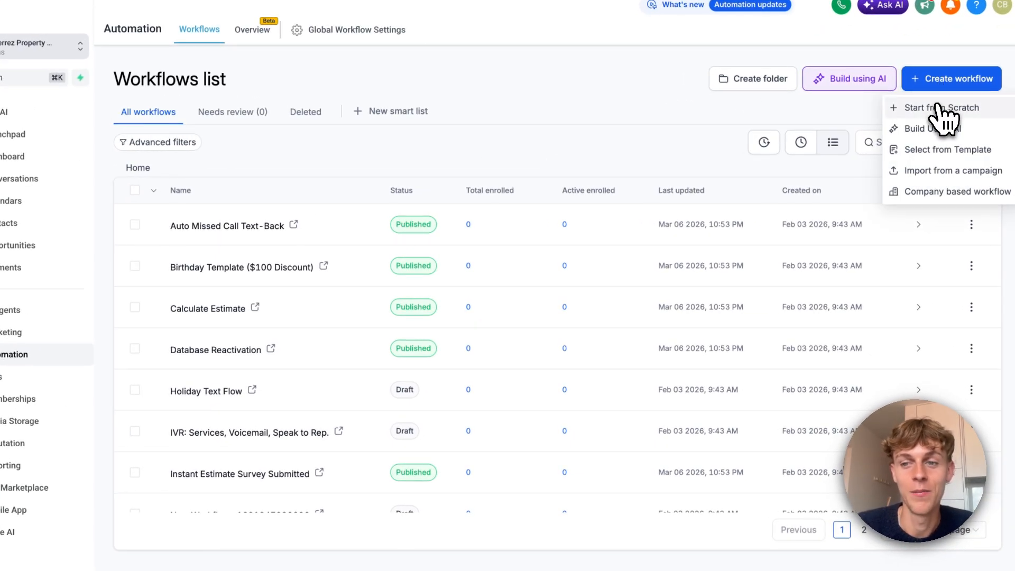
left_click(937, 108)
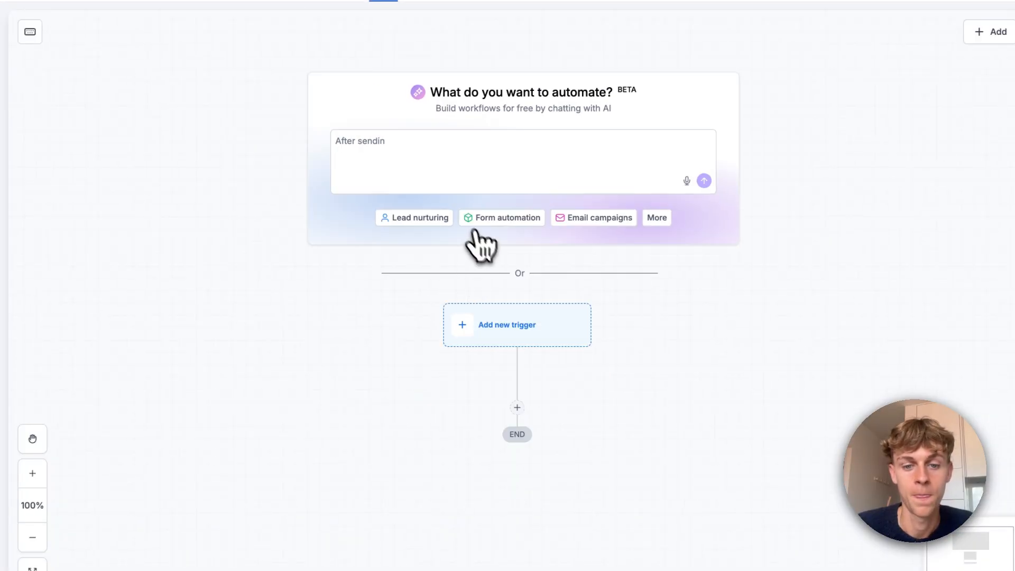
left_click(508, 340)
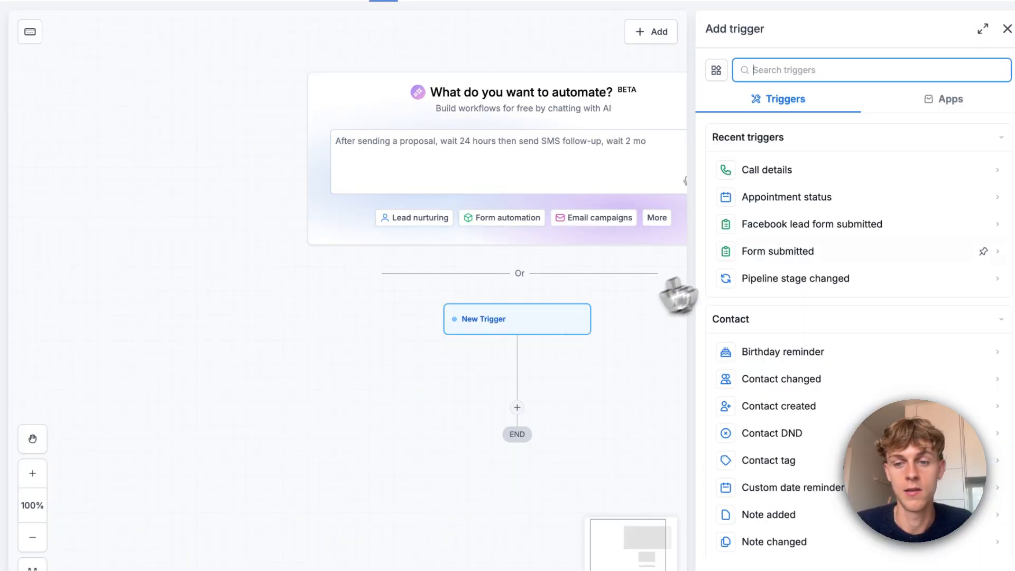
left_click(768, 174)
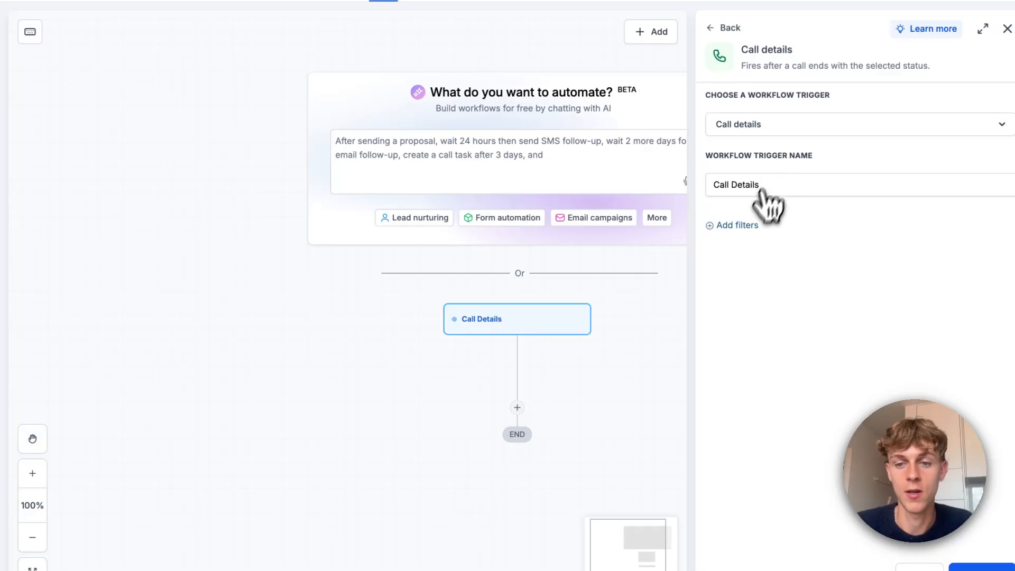
Add a filter to the Call Details trigger that limits the call direction to Incoming.
left_click(748, 226)
left_click(752, 244)
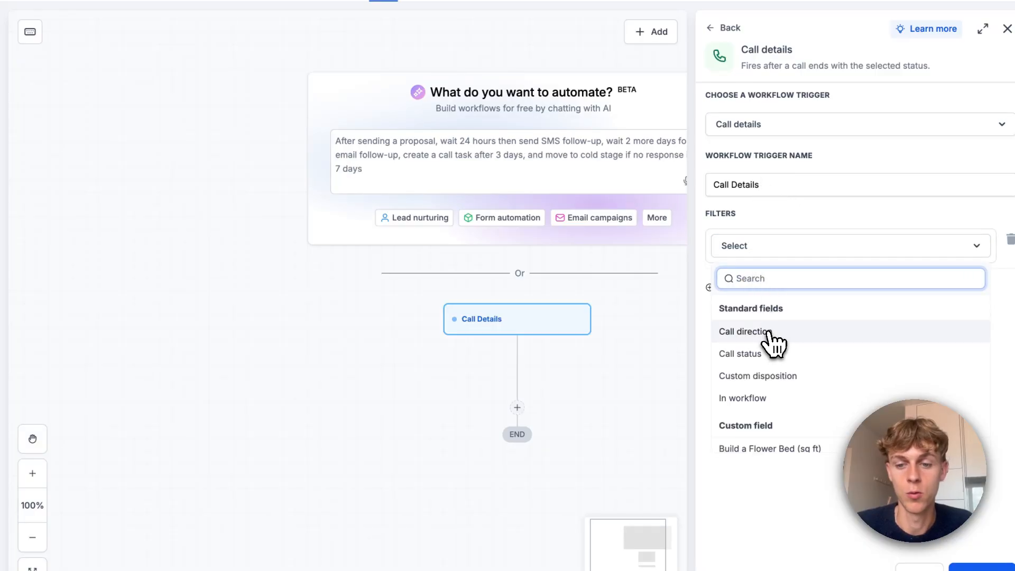
left_click(770, 339)
left_click(754, 274)
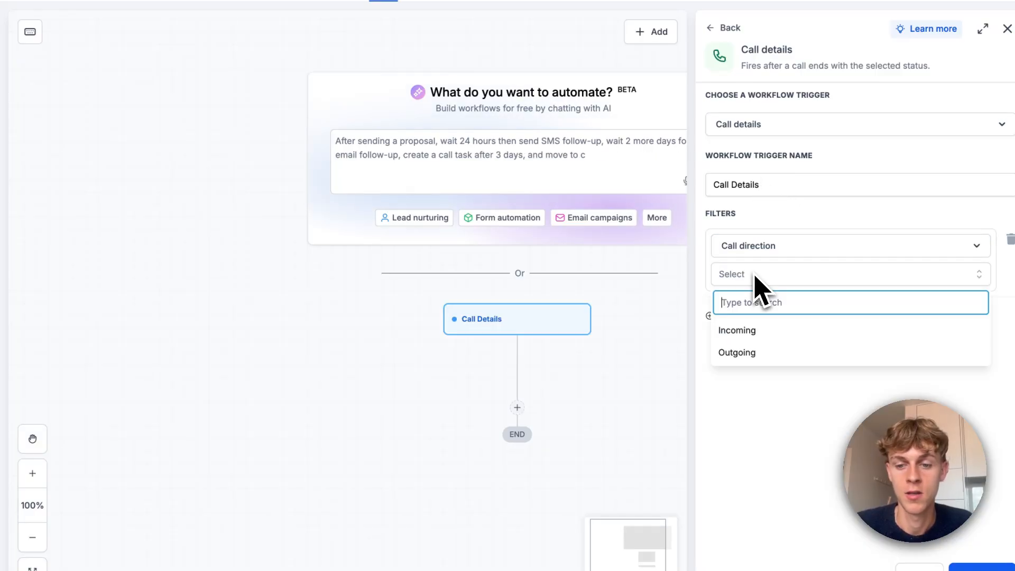
left_click(756, 330)
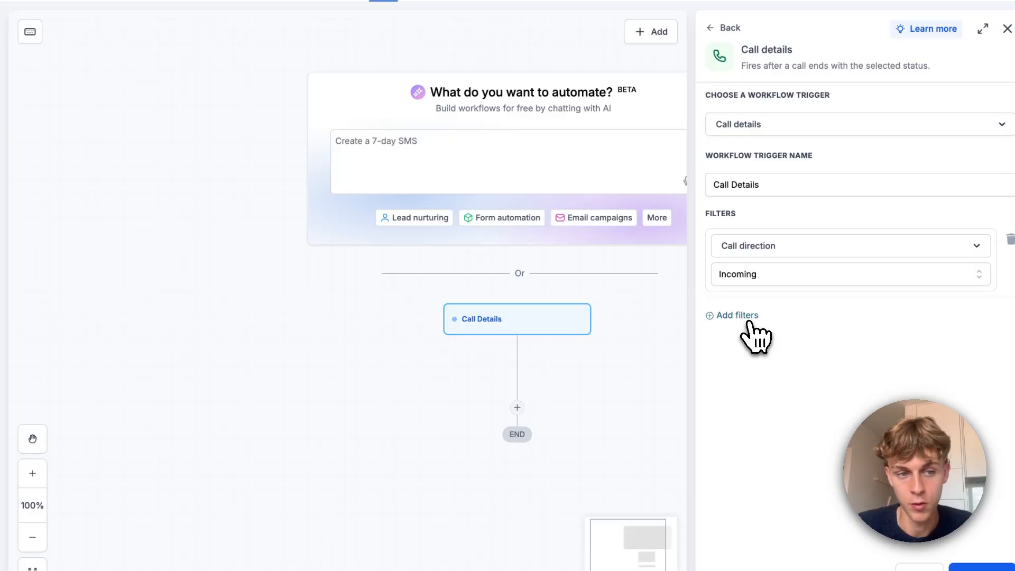
Add a call status filter matching busy, no-answer and voicemail, and save the trigger.
left_click(748, 319)
left_click(749, 324)
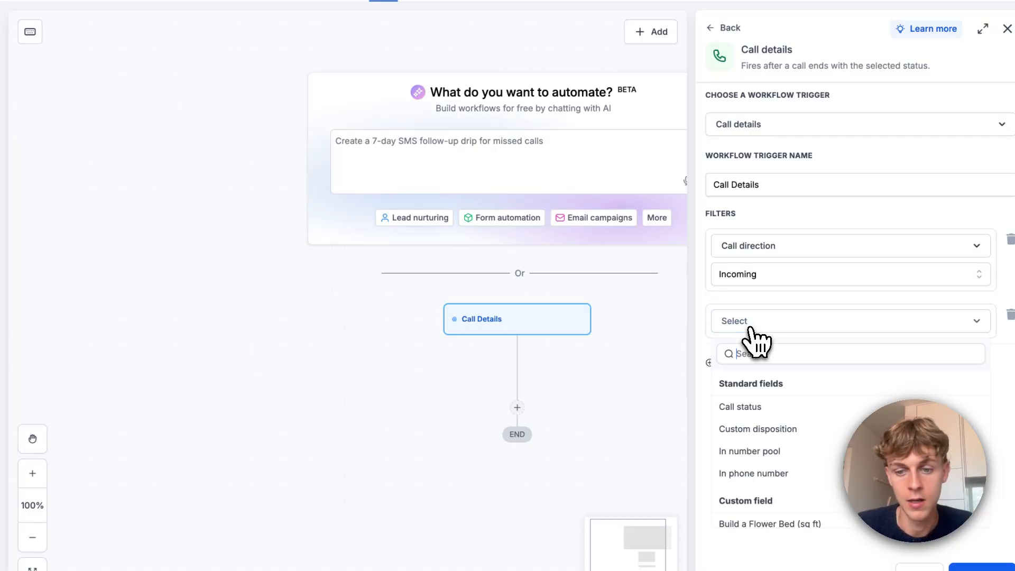
left_click(770, 408)
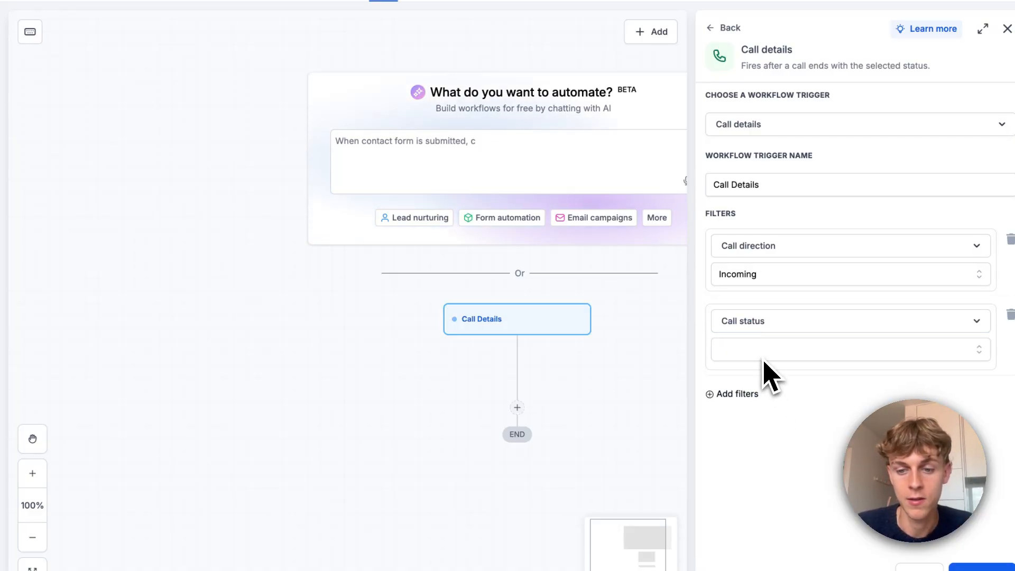
left_click(765, 355)
left_click(772, 407)
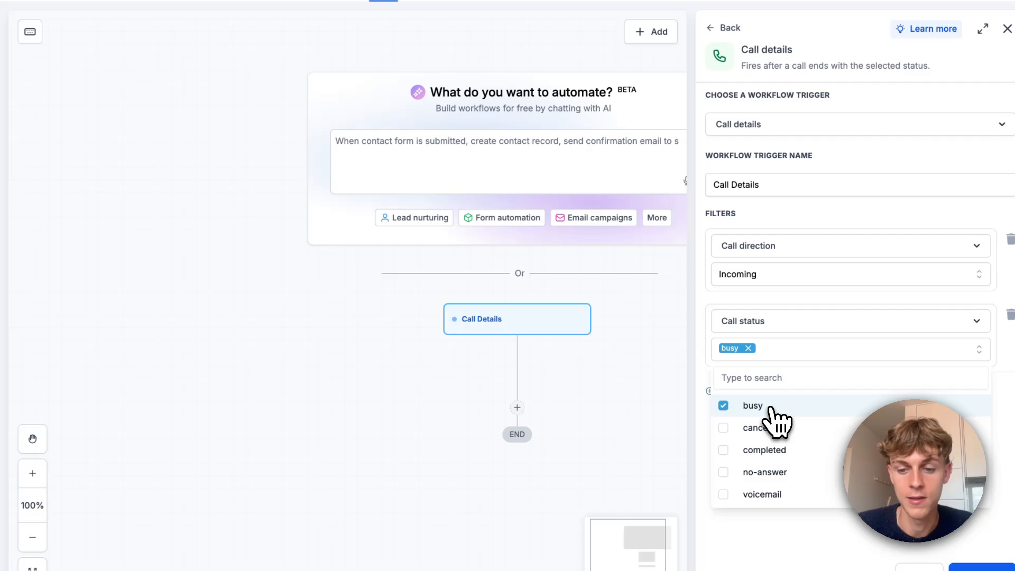
left_click(769, 472)
left_click(769, 494)
left_click(786, 537)
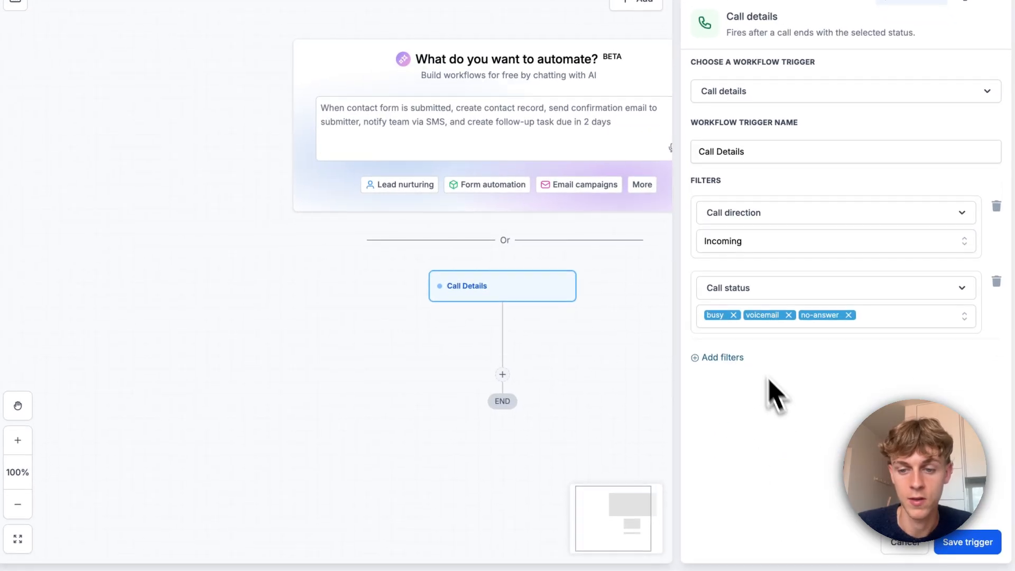
left_click(960, 549)
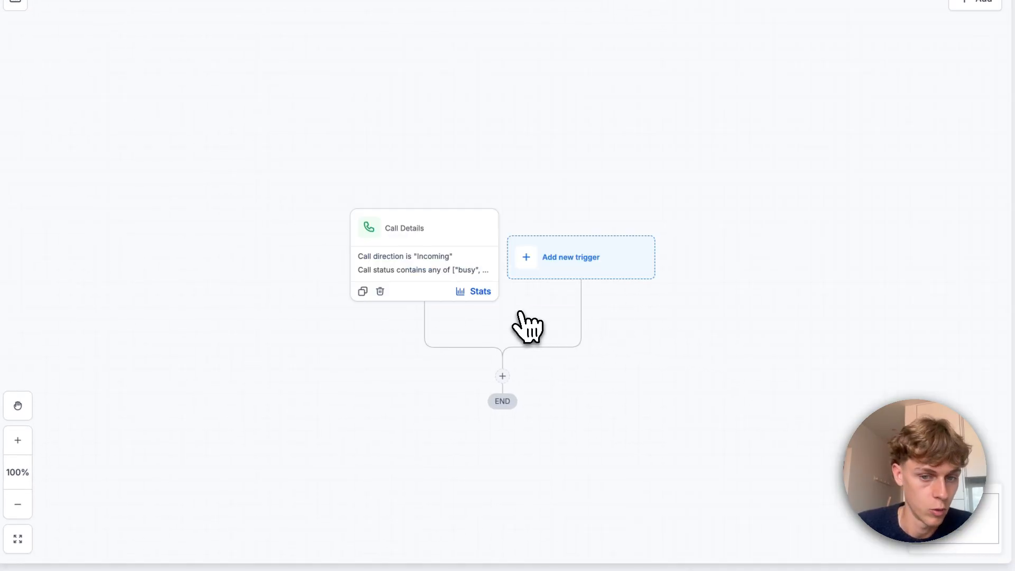
Add a Wait action below the trigger for a set period of 0.5 minutes and save it.
left_click_drag(562, 364, 563, 321)
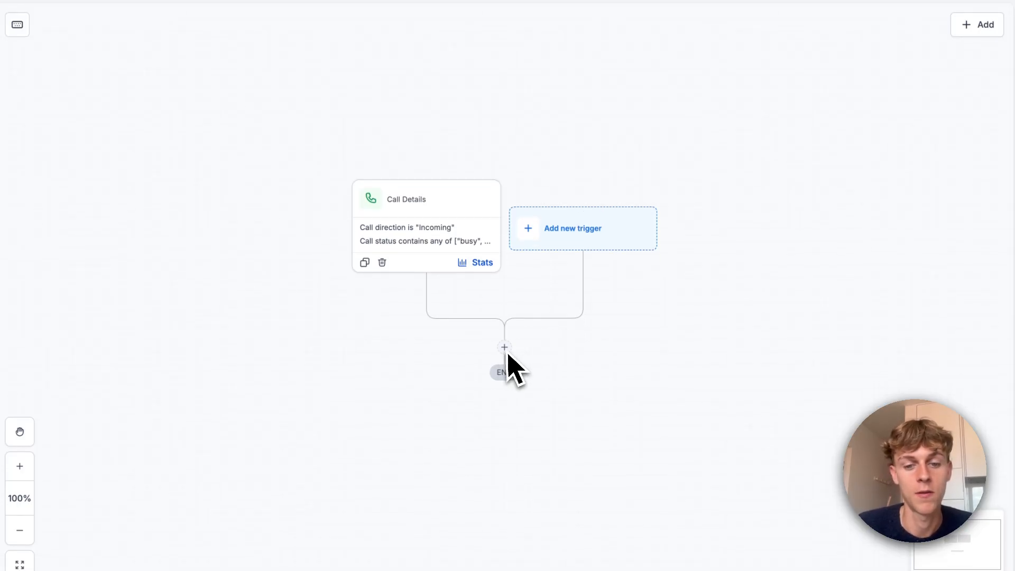
left_click(504, 347)
type("wait")
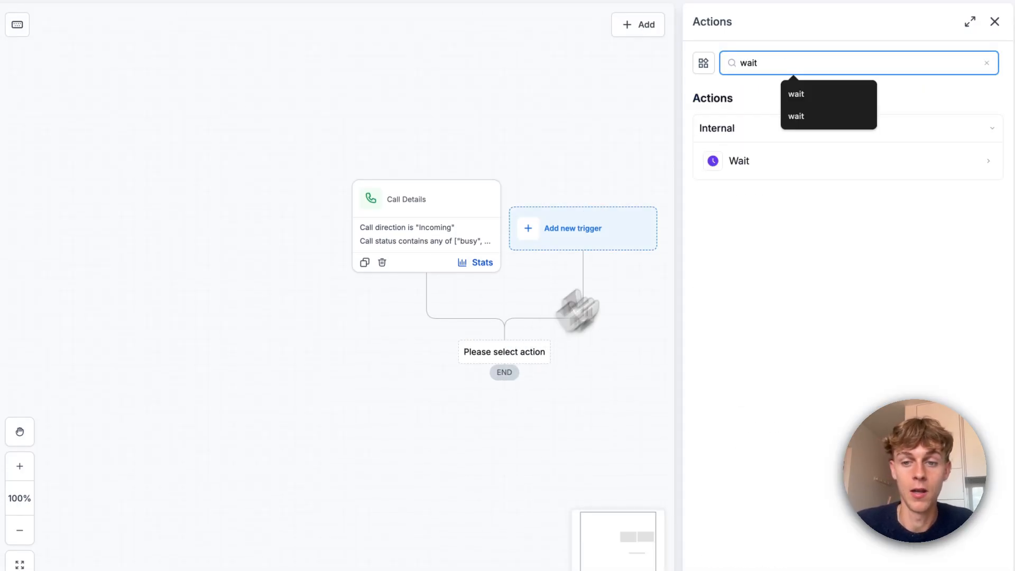
left_click(748, 162)
left_click(781, 199)
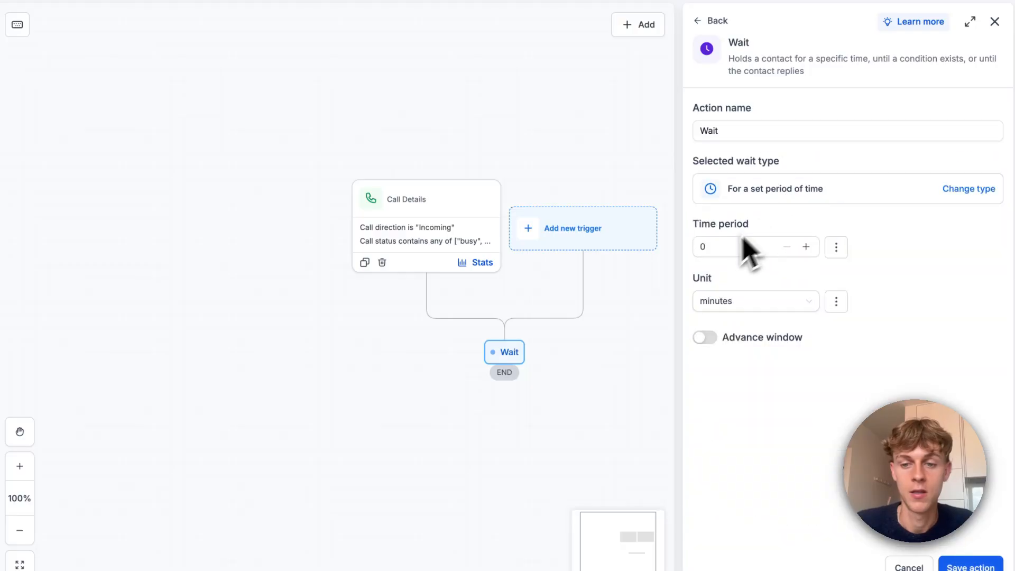
left_click(716, 246)
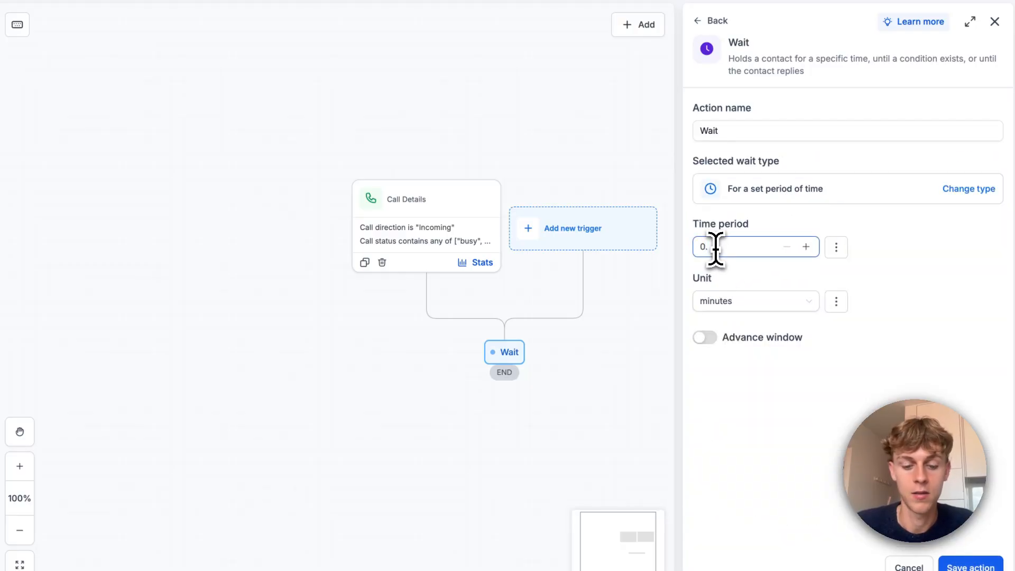
left_click(807, 416)
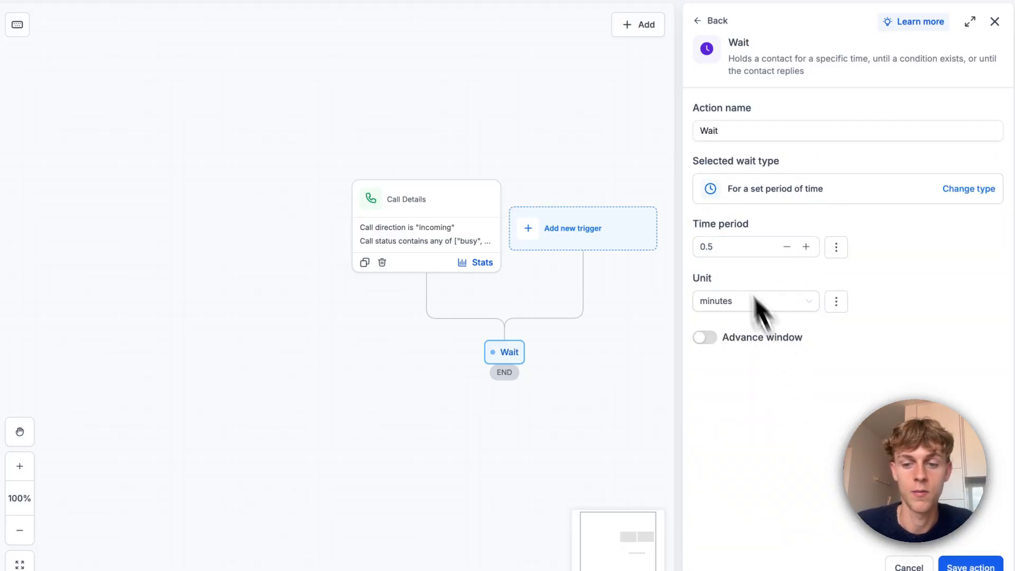
left_click(970, 567)
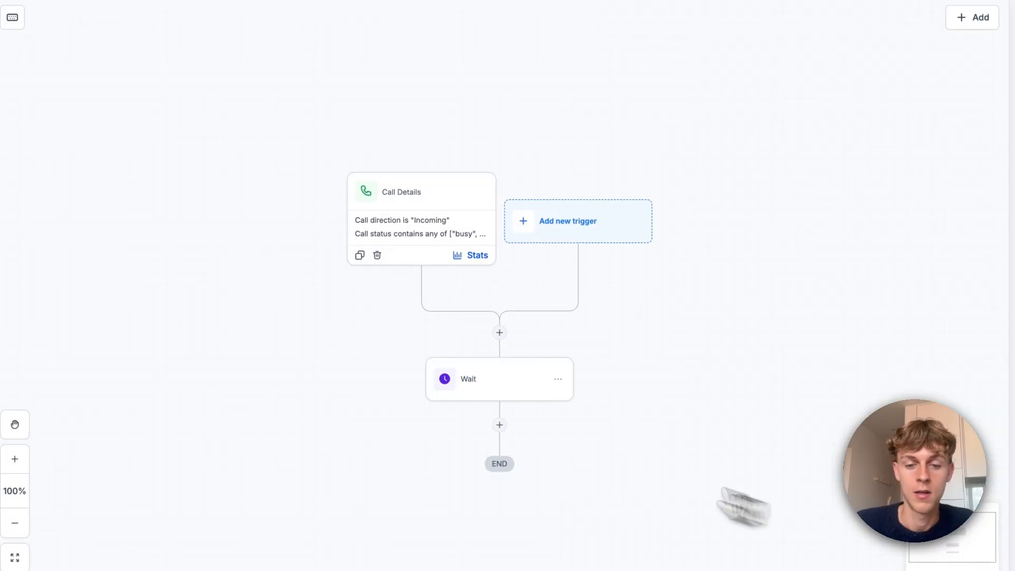
Add a Send internal notification action after the Wait and set its type to Notification.
left_click(499, 425)
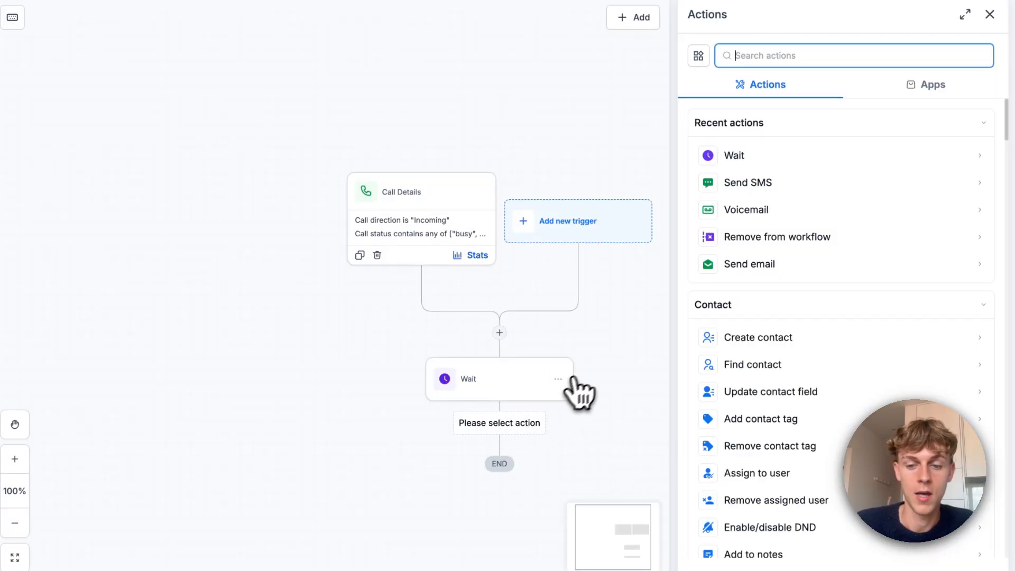
type("inter")
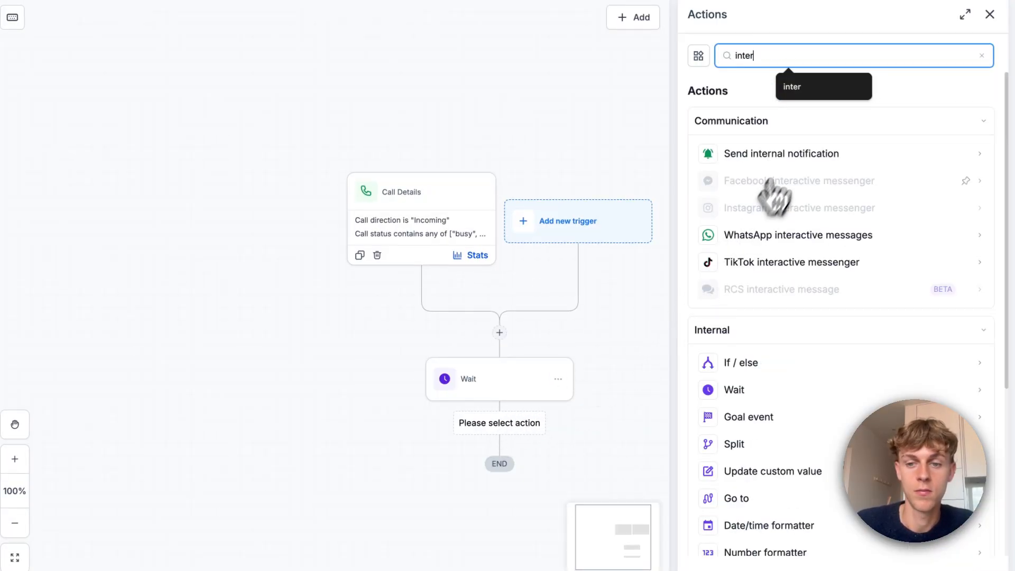
left_click(776, 153)
left_click(761, 202)
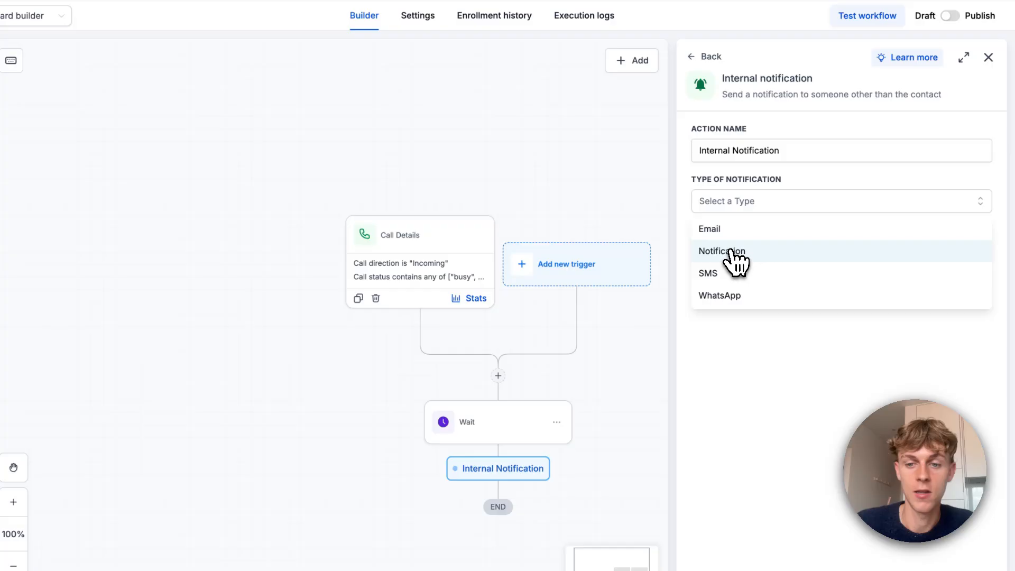
left_click(732, 253)
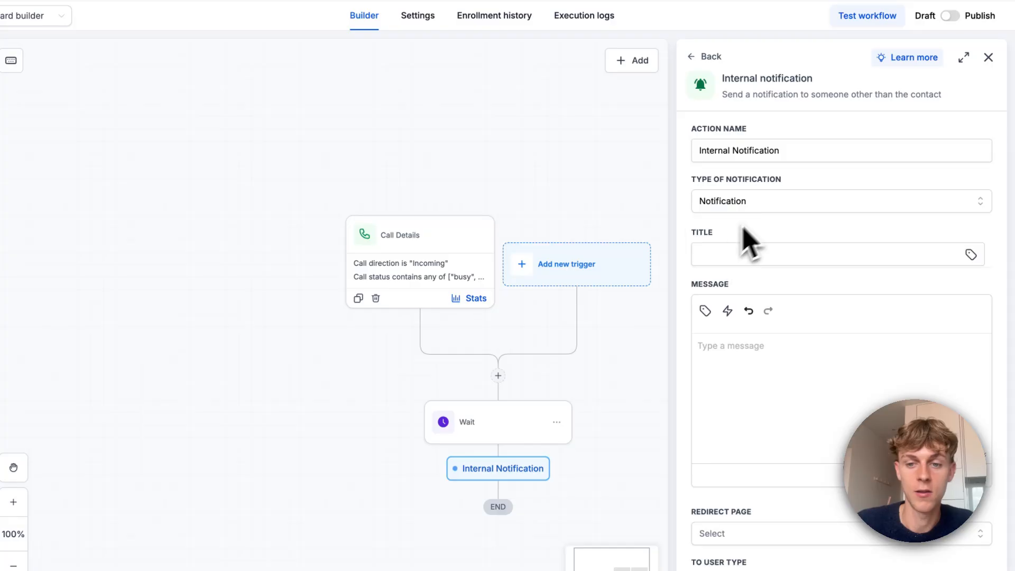
Title the internal notification "New Lead Opted‼".
left_click(725, 258)
type("New Lead")
left_click(795, 285)
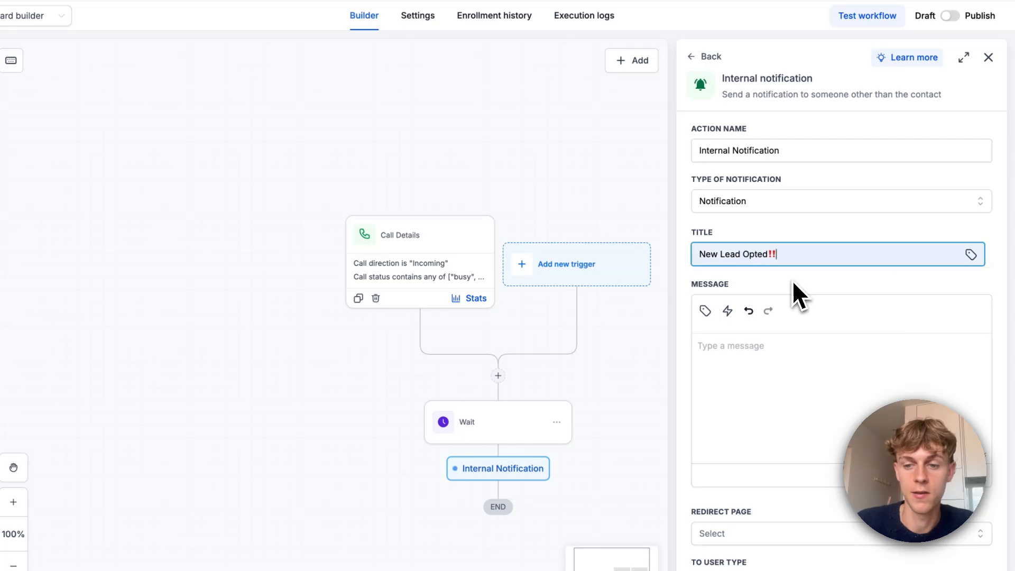
Write the notification message "Hey a new lead has come in, their details are:" followed by a "First name -" label on a separate line.
left_click(725, 375)
scroll(725, 374, "down", 2)
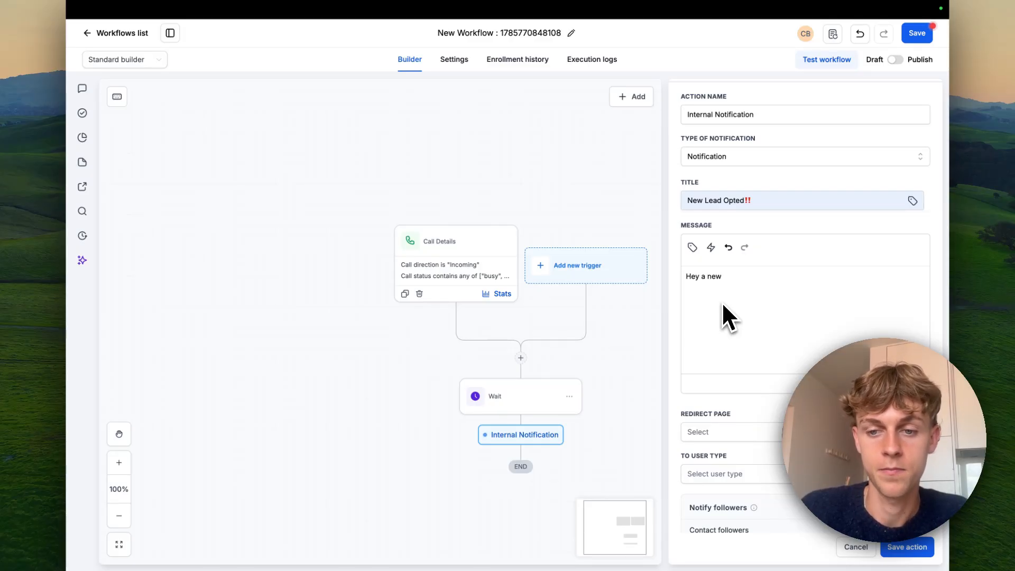
type("has come ")
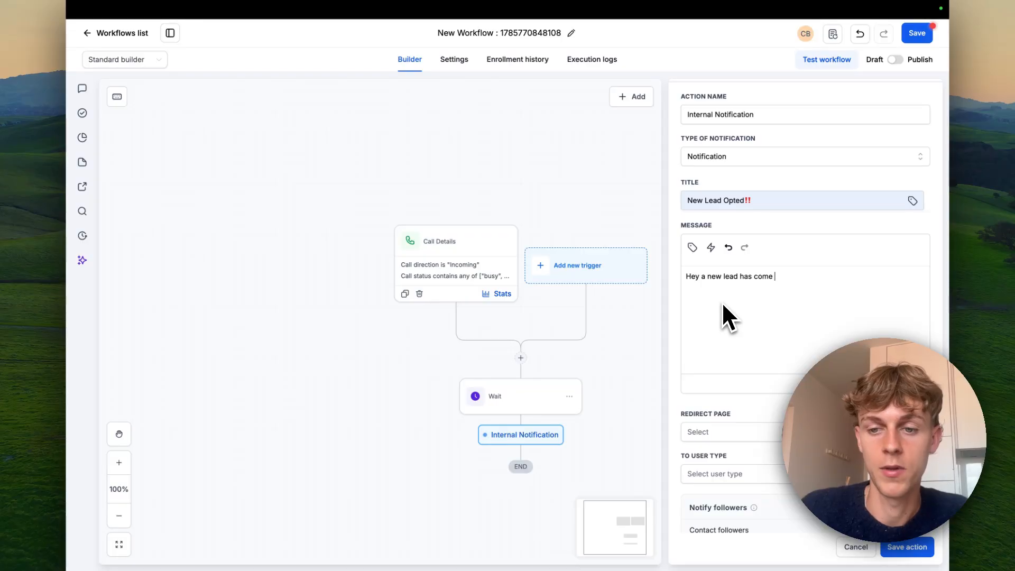
type("in, the")
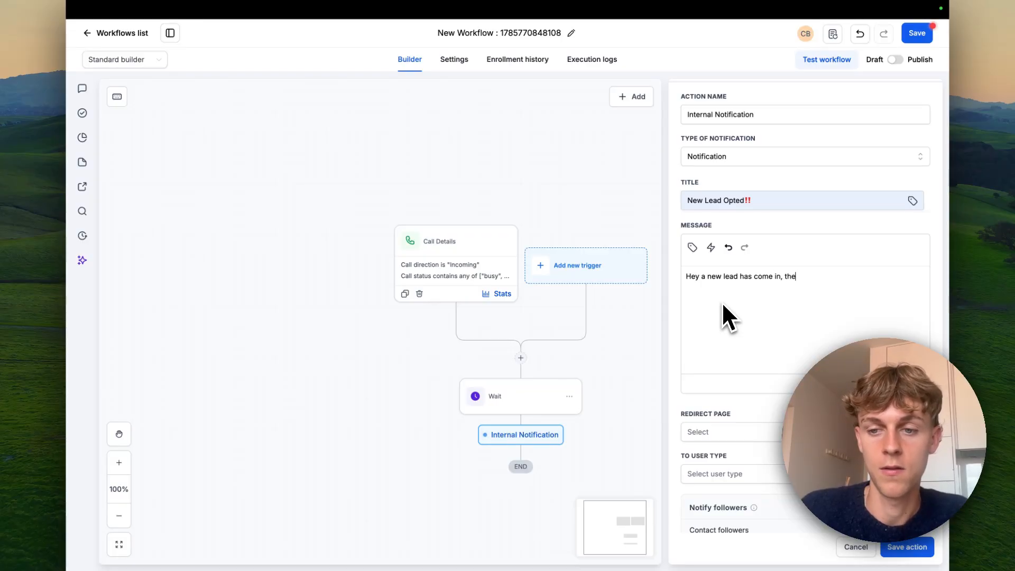
type("ir details are:")
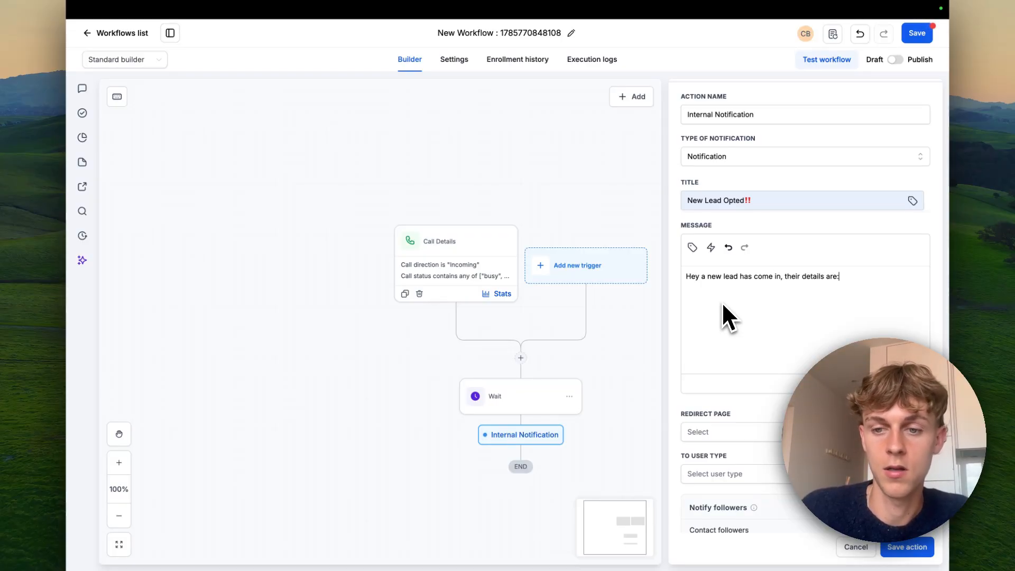
key("Return")
type("-")
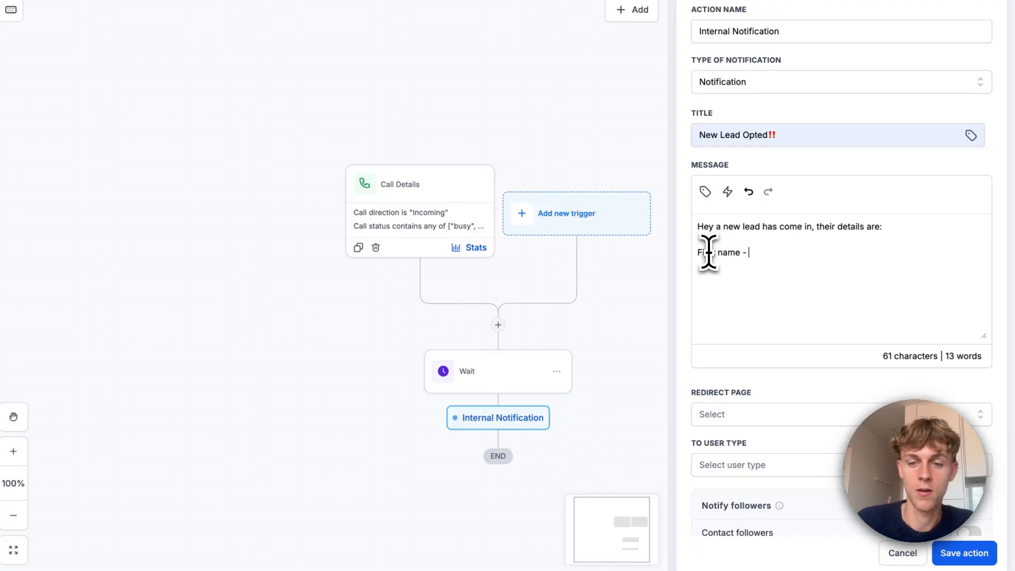
Insert the contact's First Name custom value, then add a "Phone -" line with the contact's Phone custom value.
left_click(705, 192)
left_click(731, 270)
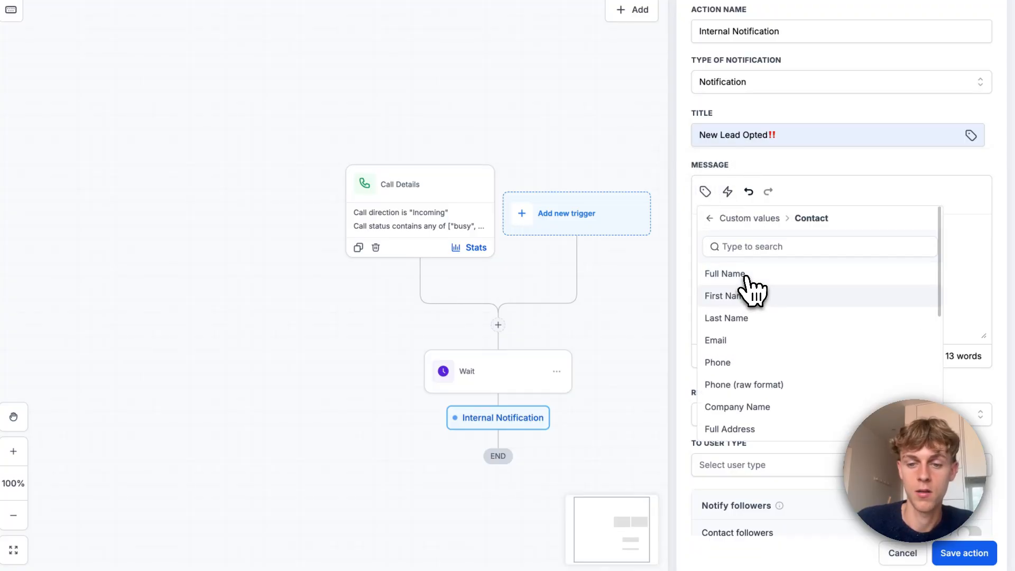
left_click(745, 296)
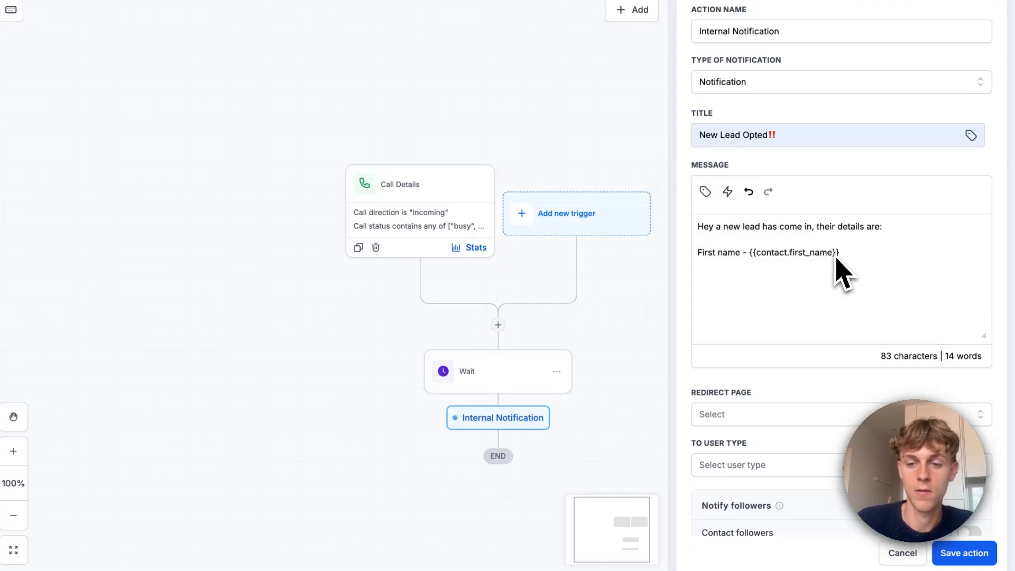
type("Phone -")
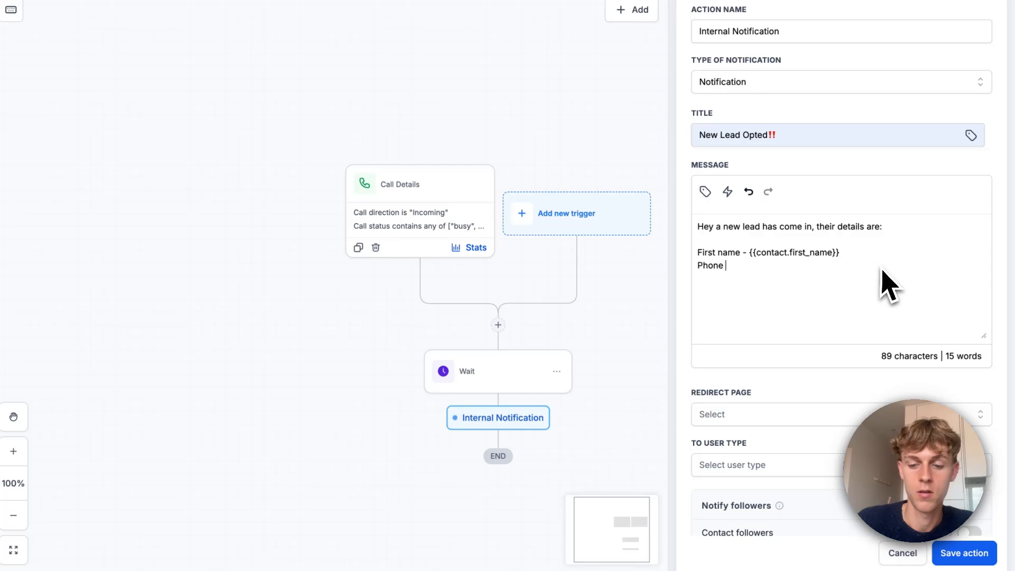
left_click(705, 192)
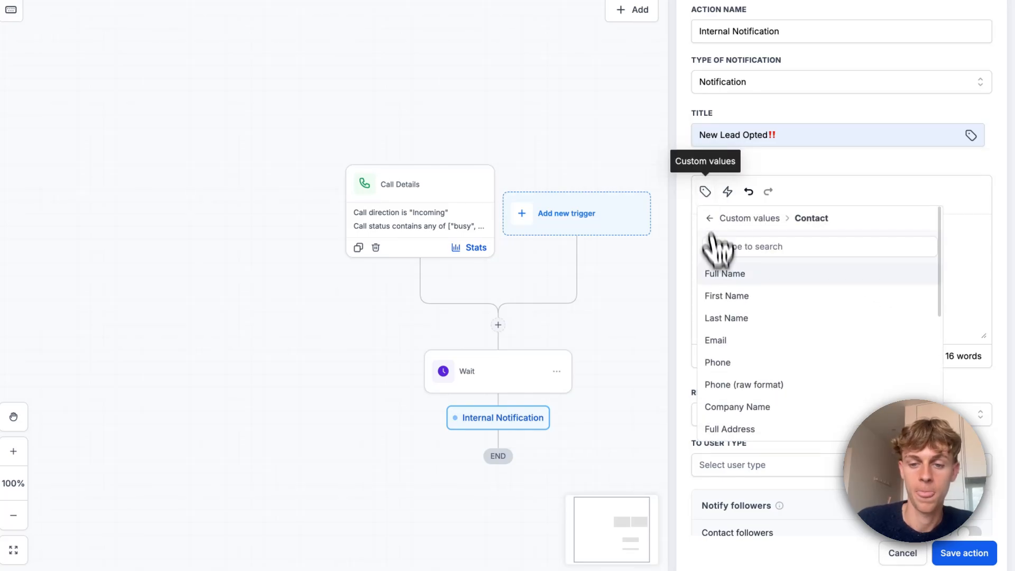
left_click(729, 363)
Set the internal notification's redirect page to Contact and its user type to All users.
scroll(848, 410, "down", 1)
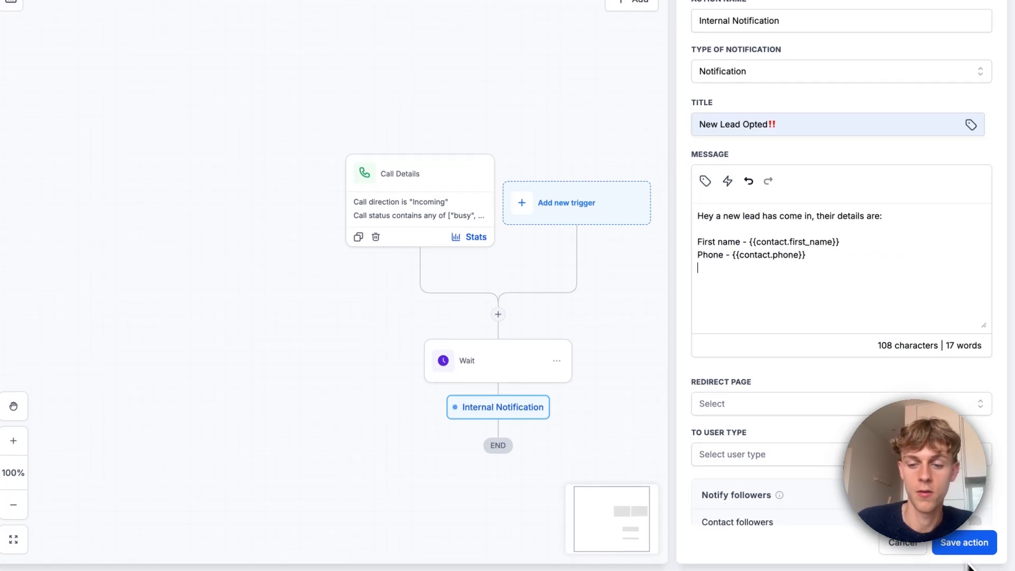
left_click(758, 411)
left_click(735, 430)
scroll(737, 447, "down", 2)
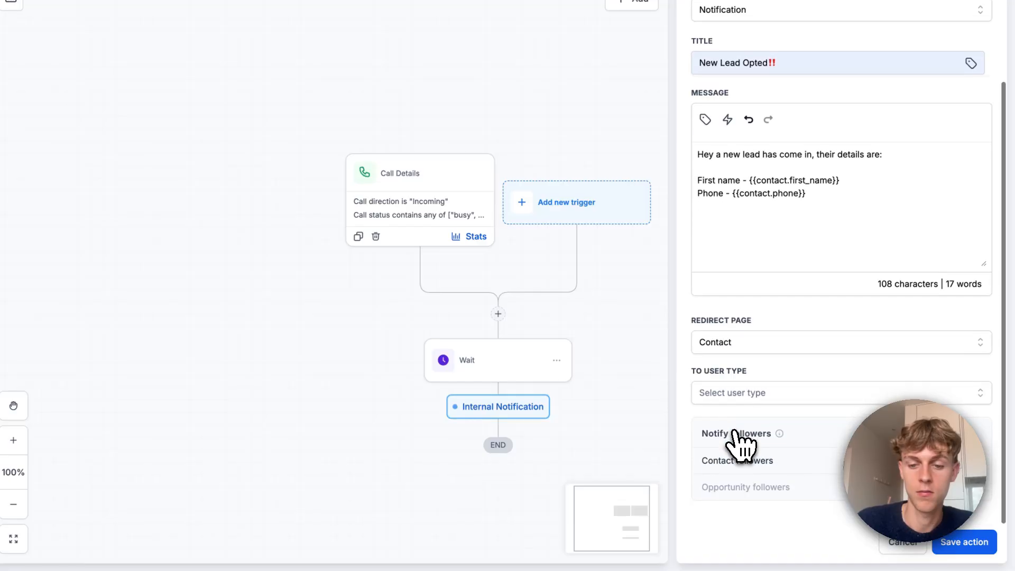
left_click(725, 393)
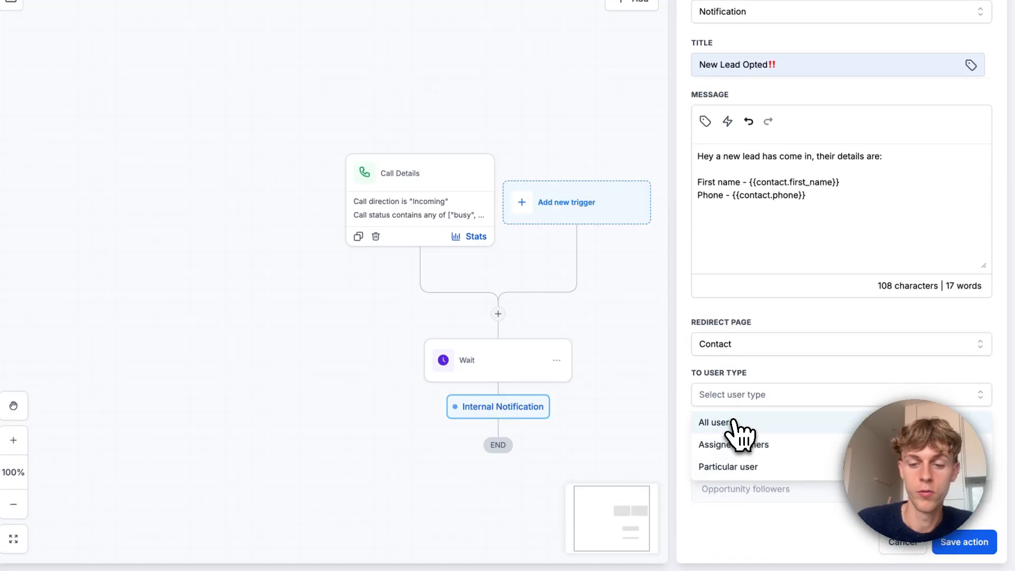
left_click(734, 423)
Try directing the notification to a particular user and open the list of selectable users.
left_click(730, 398)
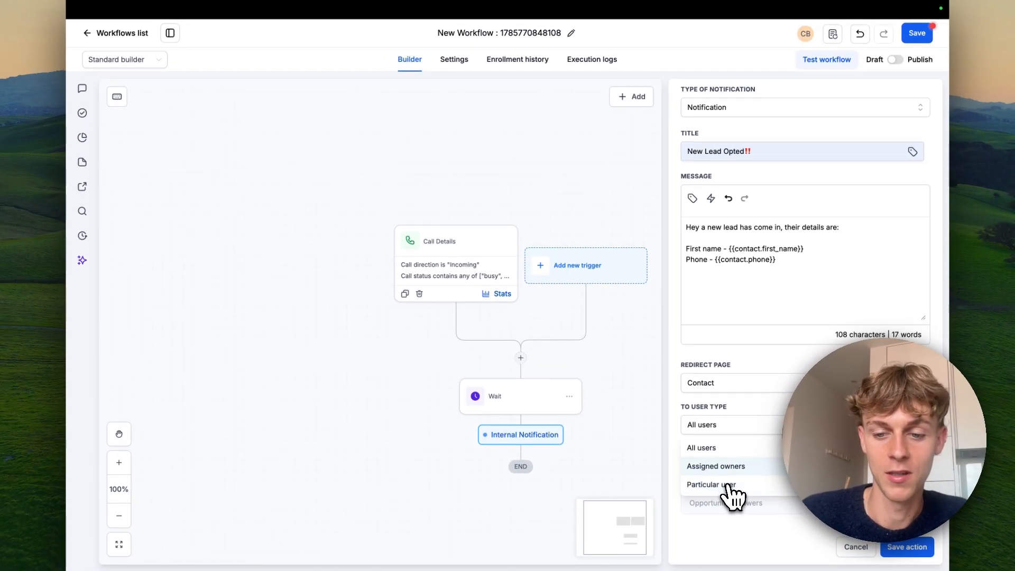
left_click(722, 482)
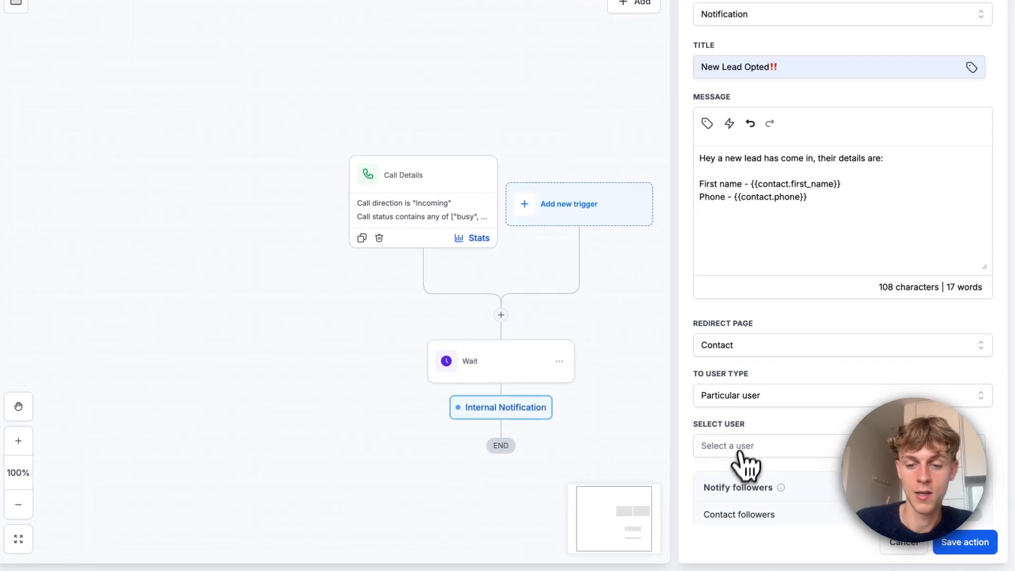
left_click(720, 469)
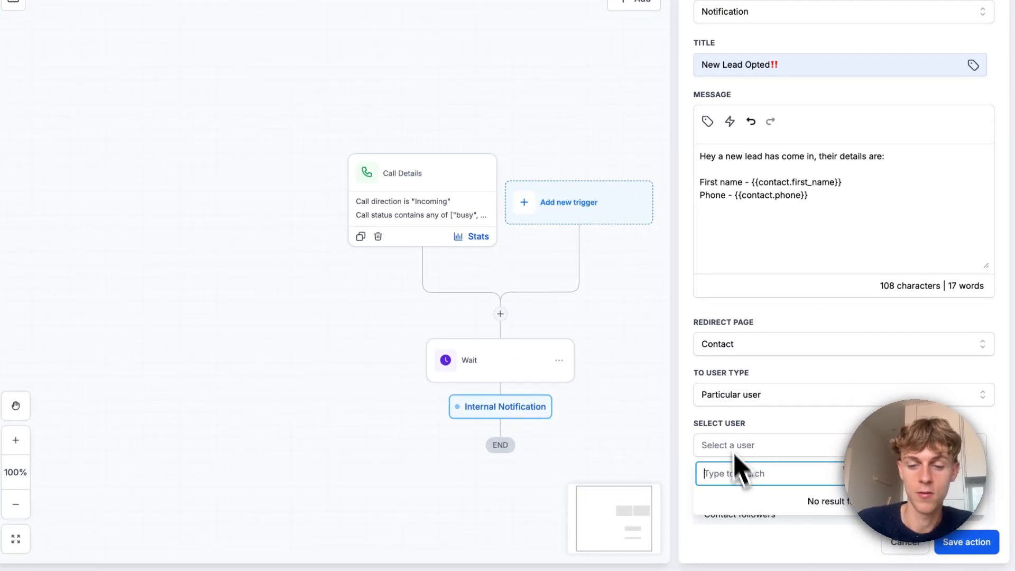
left_click(728, 346)
left_click(744, 343)
Set the notification's user type to All users and save the action.
left_click(745, 394)
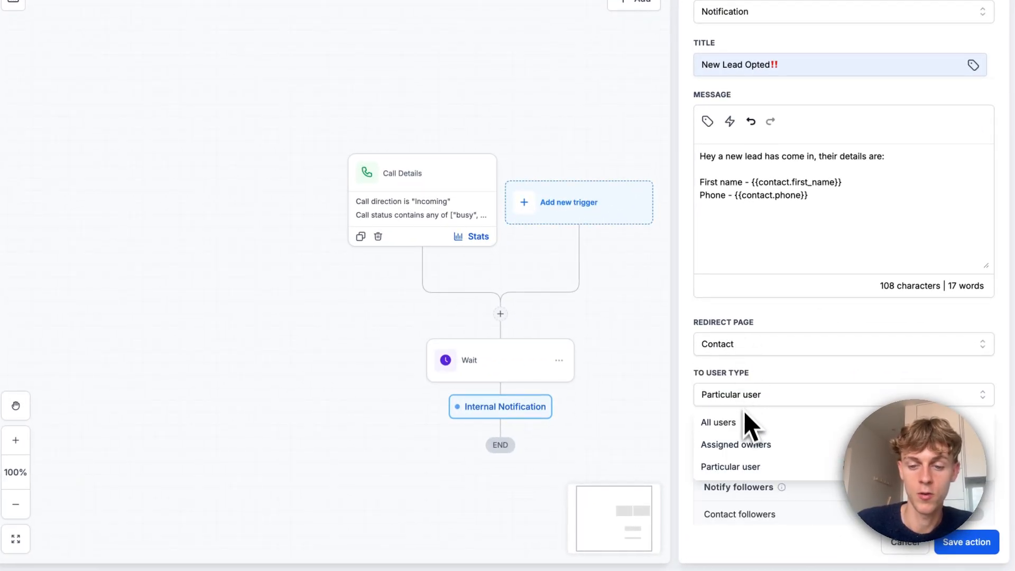
left_click(747, 422)
left_click(975, 543)
Add a Create/update opportunity action after the Internal Notification, finding it by searching the actions for "opp".
scroll(630, 430, "down", 5)
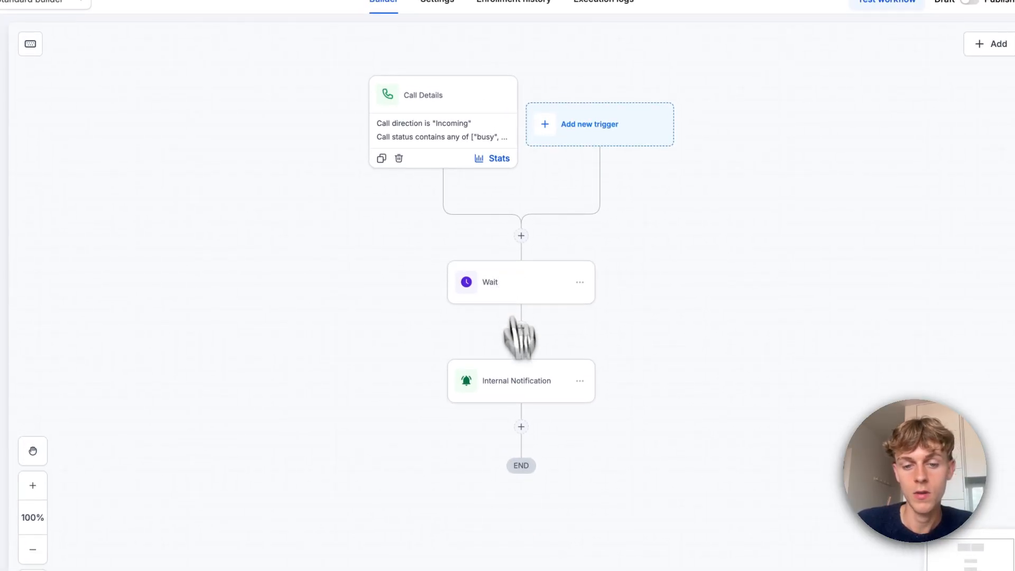
left_click(521, 427)
type("send")
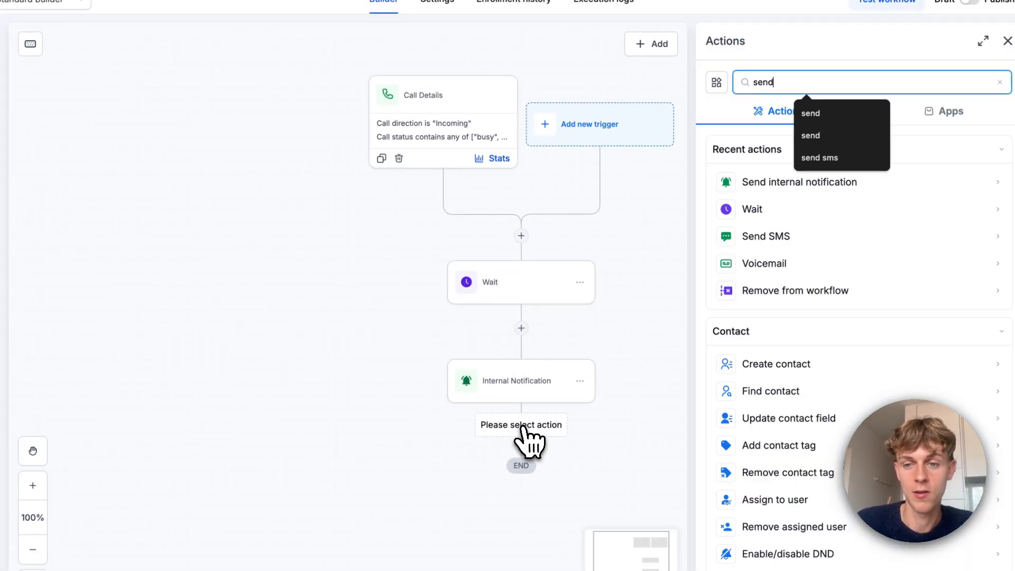
key("BackSpace")
key("BackSpace")
key("BackSpace")
key("BackSpace")
type("opp")
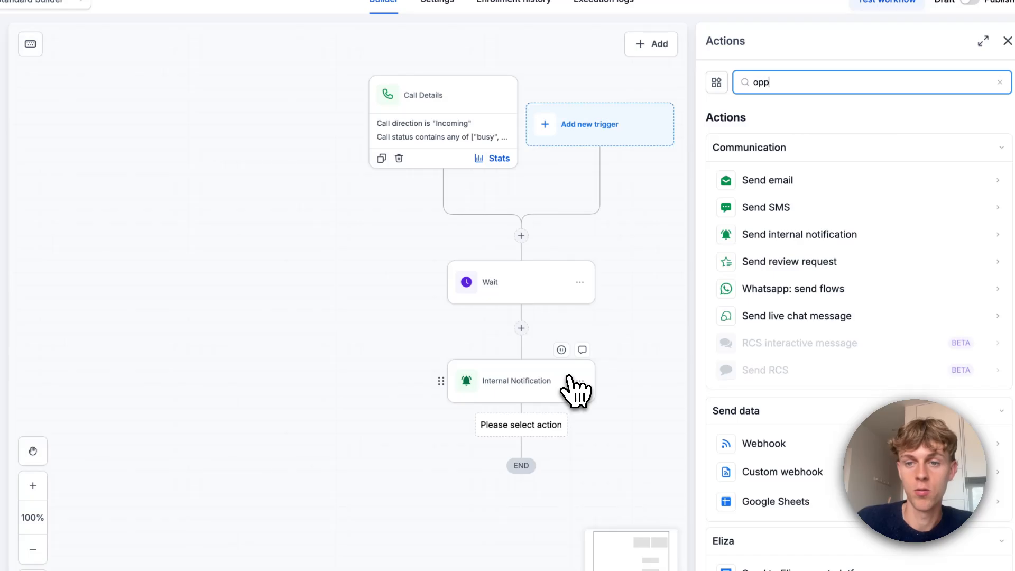
left_click(814, 180)
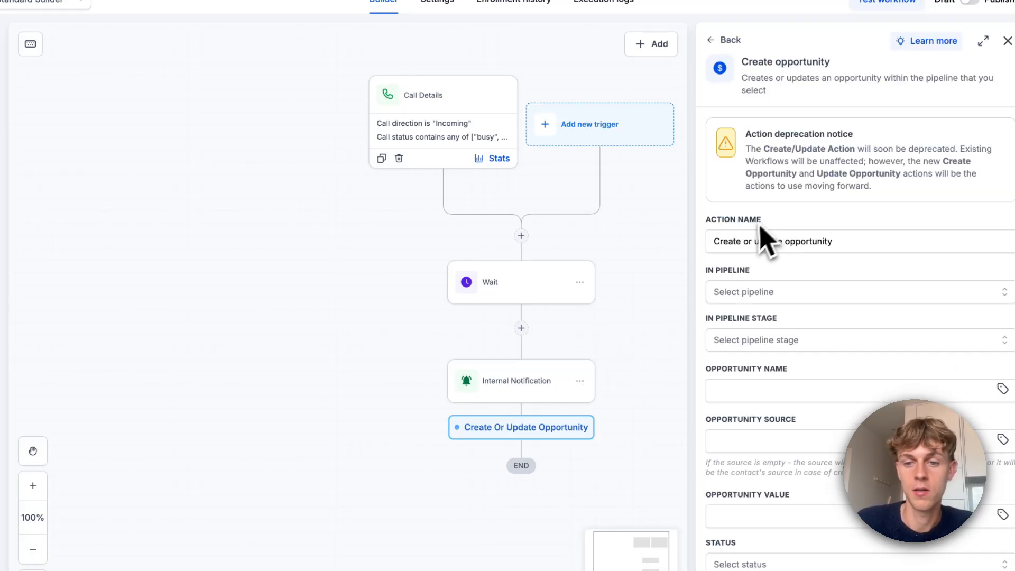
Assign the opportunity to the New Customer Pipeline at the New Lead - Quote Requested stage.
left_click(756, 293)
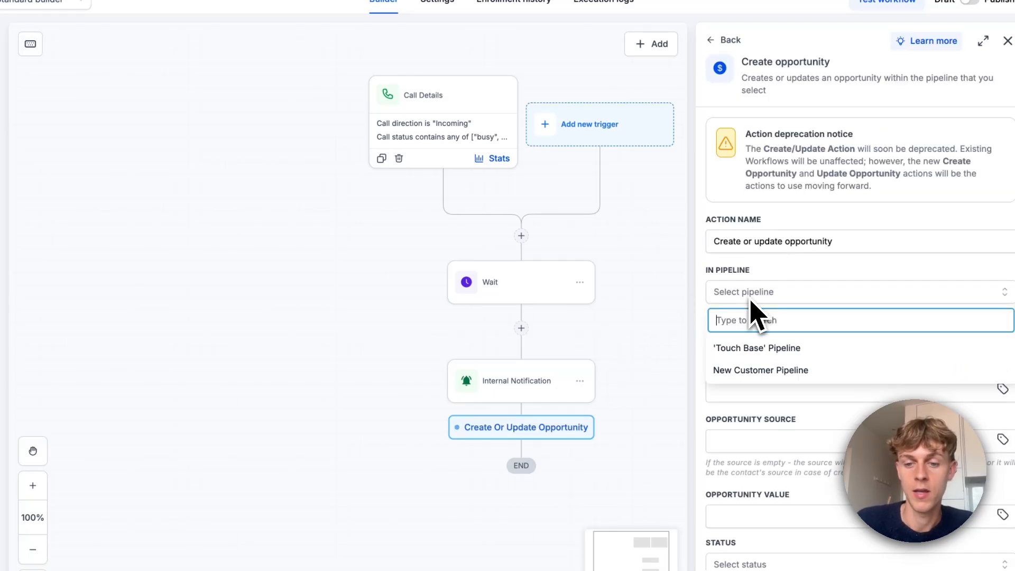
left_click(764, 371)
left_click(765, 342)
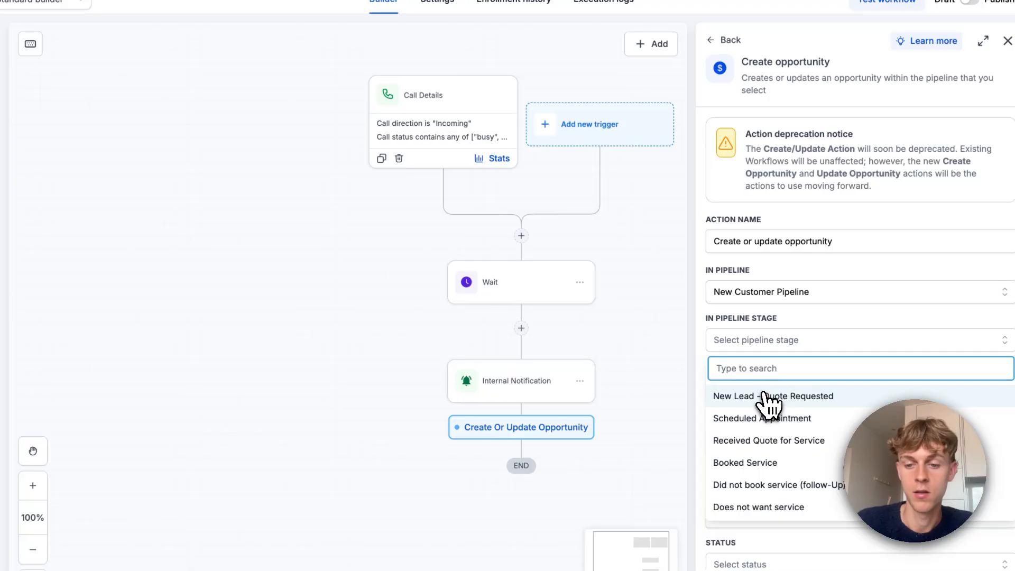
left_click(769, 397)
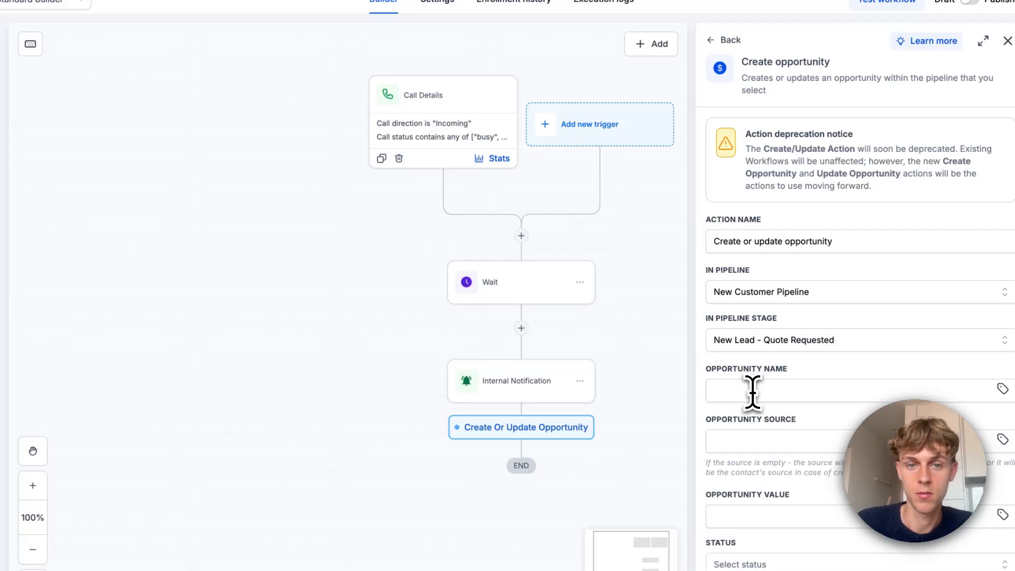
Name the opportunity "New Lead" and set its source to "Website".
left_click(753, 392)
type("New L")
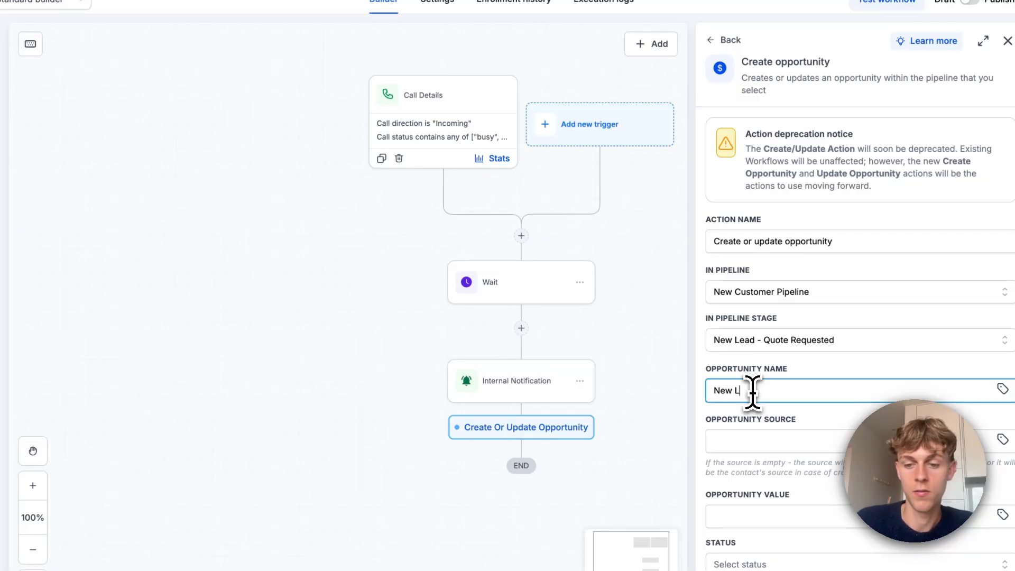
type("ead")
left_click(745, 438)
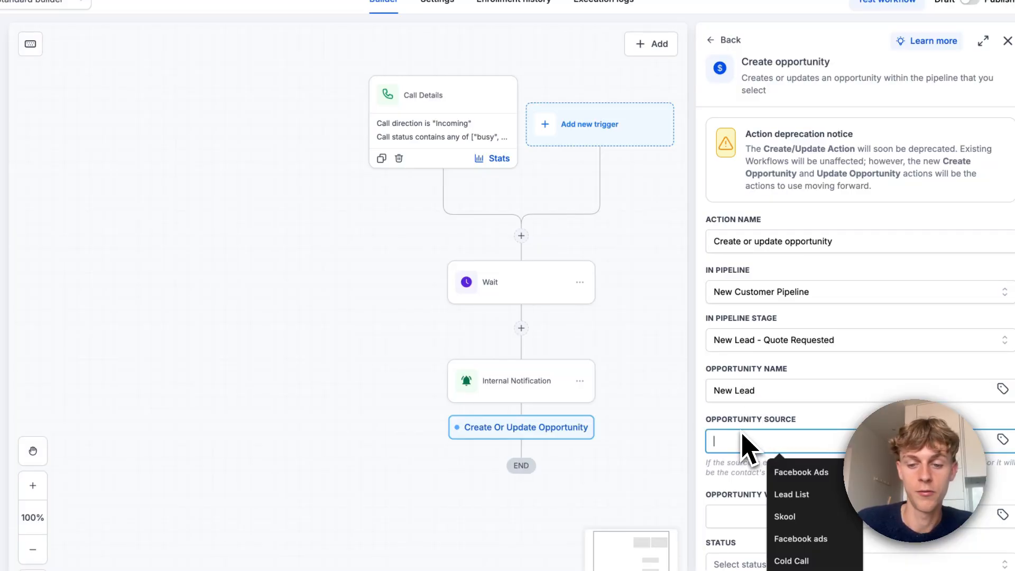
type("Wesb")
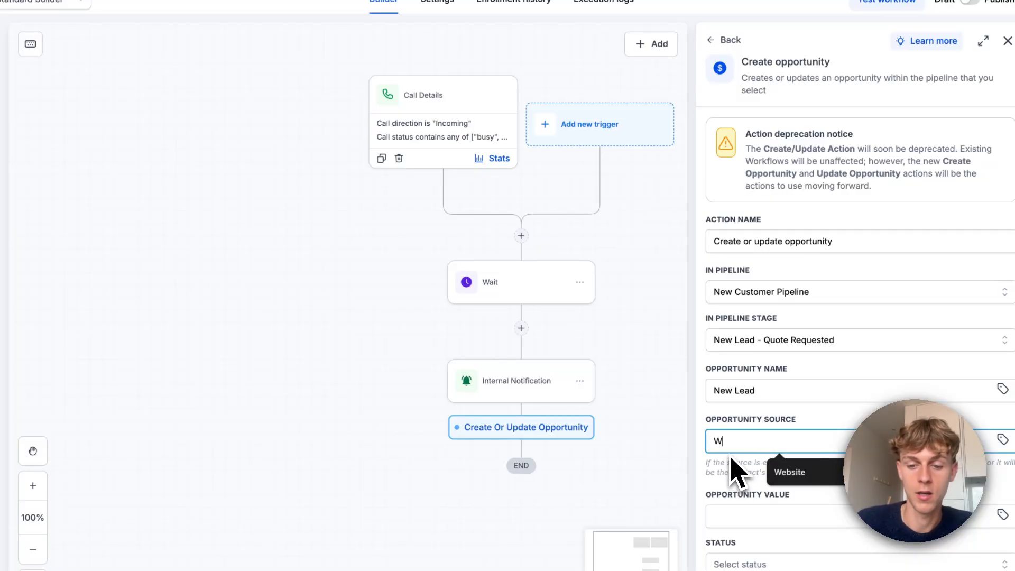
key("BackSpace")
key("BackSpace")
type("bsite")
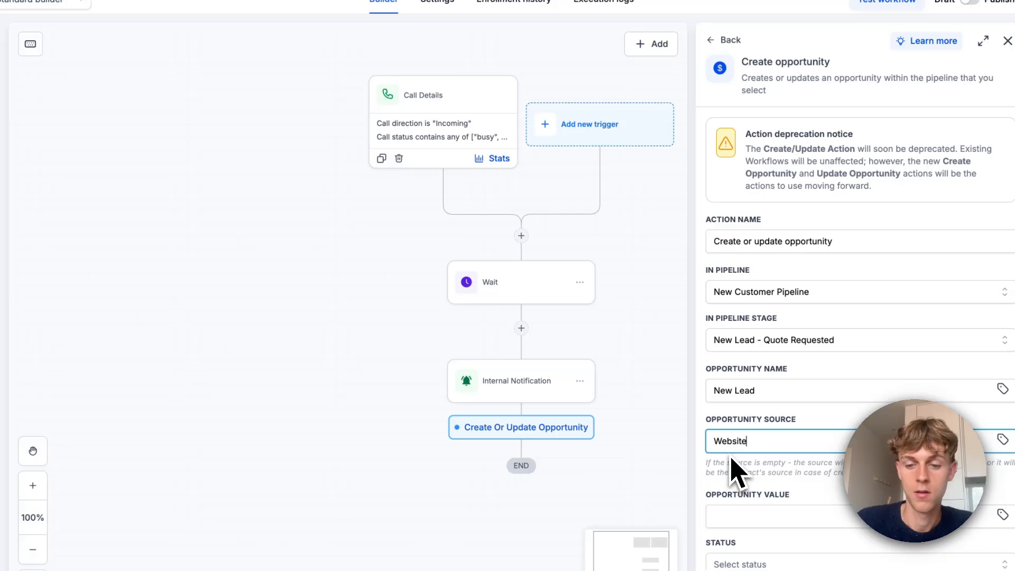
left_click(759, 421)
Set the opportunity value to $250 and the status to open, and try to save the action.
scroll(764, 434, "down", 2)
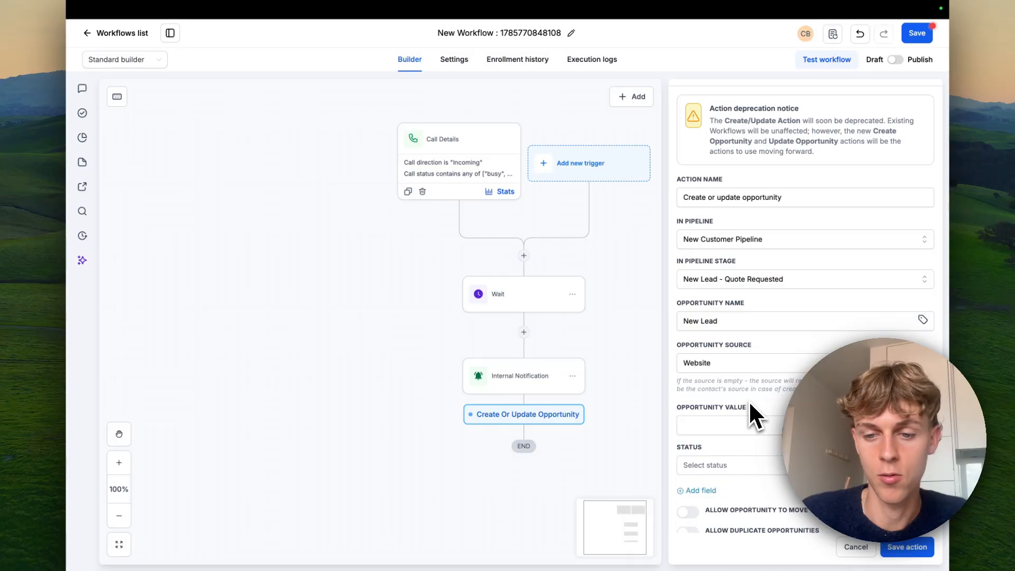
scroll(752, 398, "down", 1)
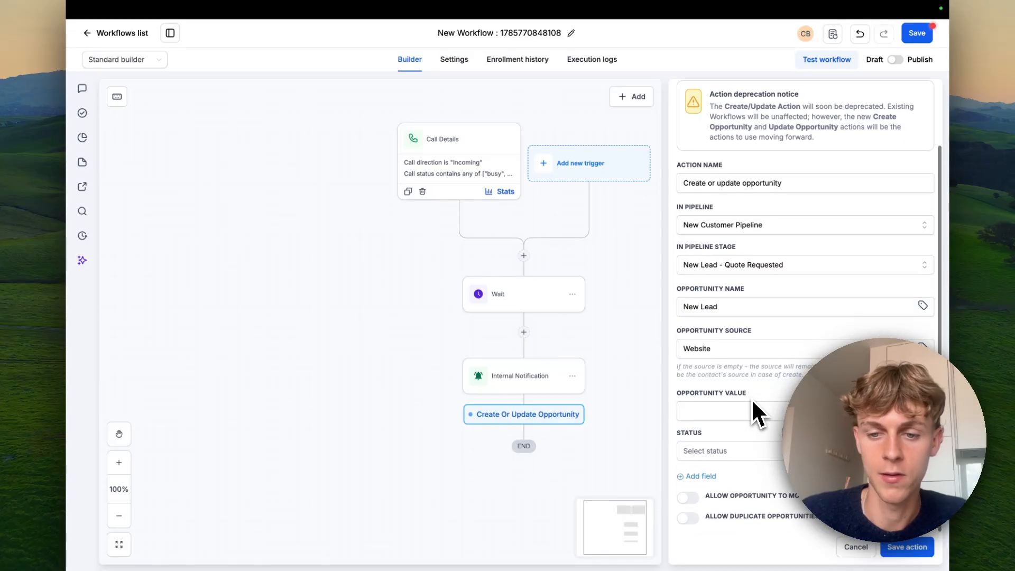
left_click(708, 412)
type("$250")
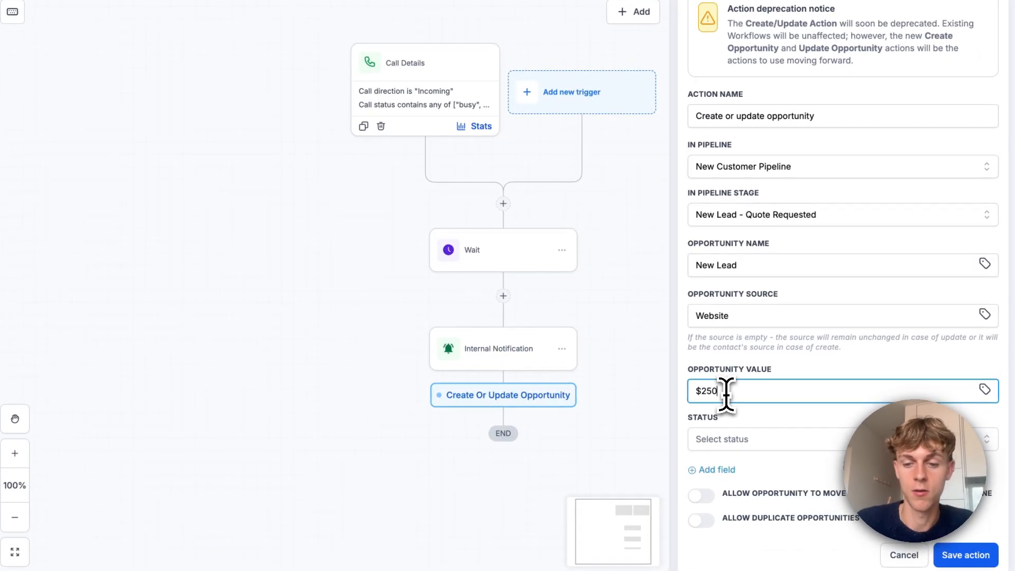
left_click(752, 357)
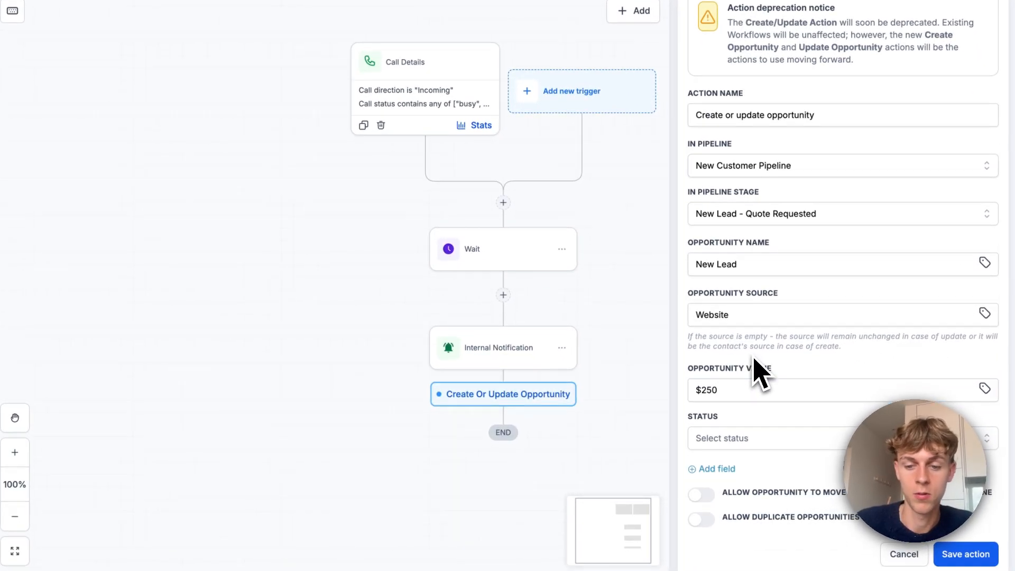
left_click(721, 447)
left_click(722, 467)
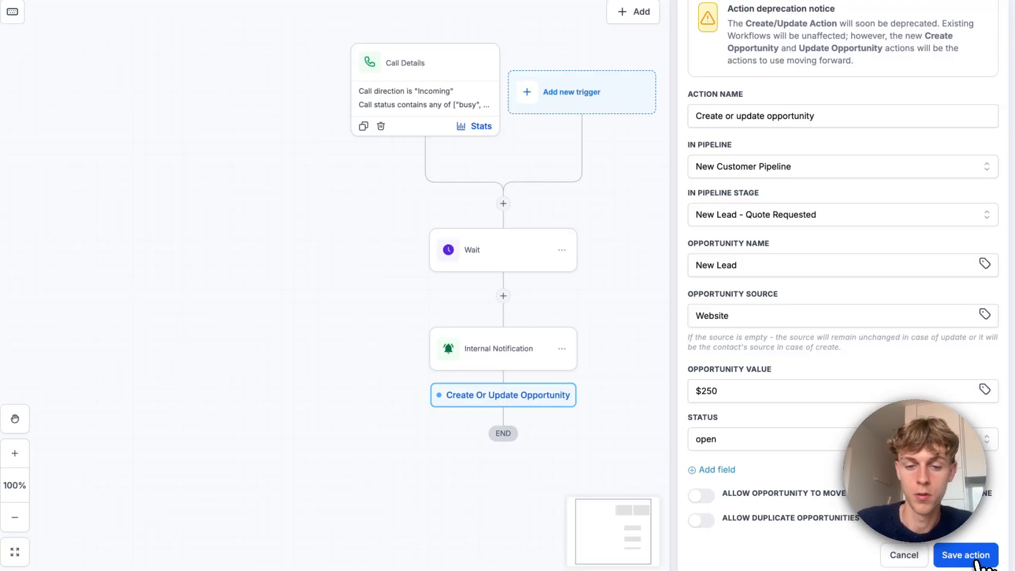
left_click(965, 555)
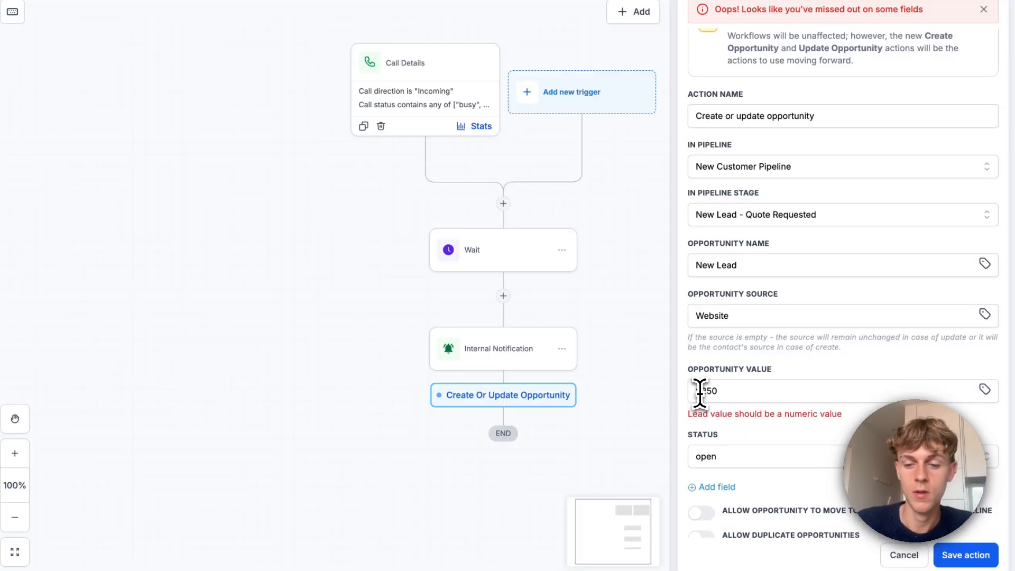
Remove the dollar sign so the opportunity value is 250, and save the action.
left_click(699, 391)
key("BackSpace")
left_click(980, 557)
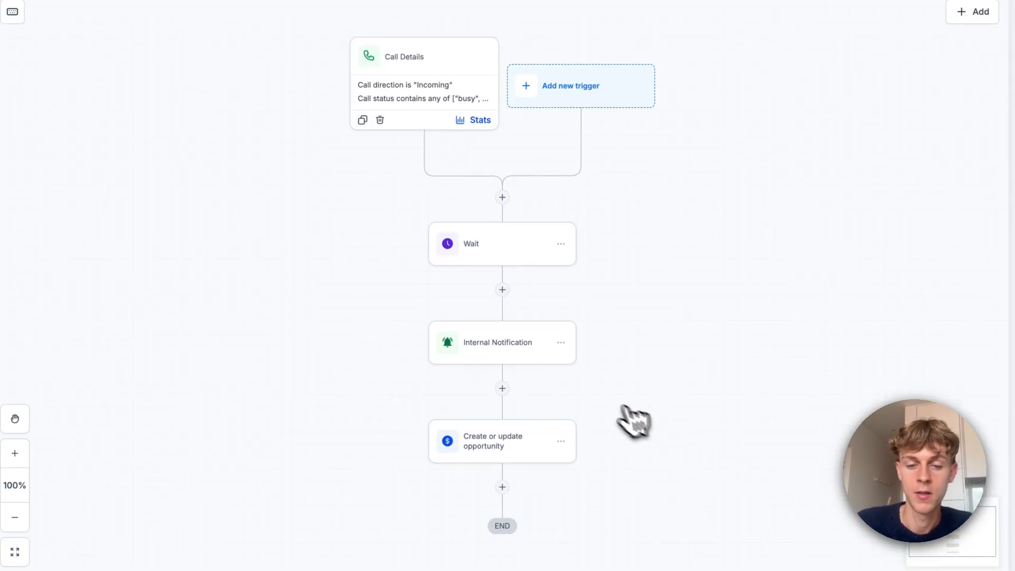
Add a Send SMS action after the Create or update opportunity action.
scroll(581, 401, "down", 3)
left_click(502, 334)
type("send")
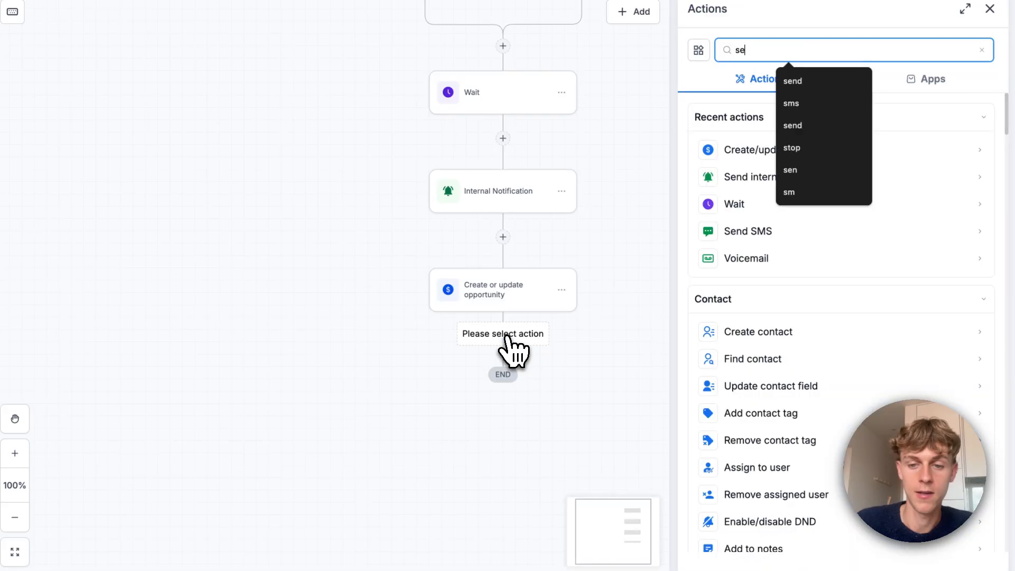
left_click(778, 261)
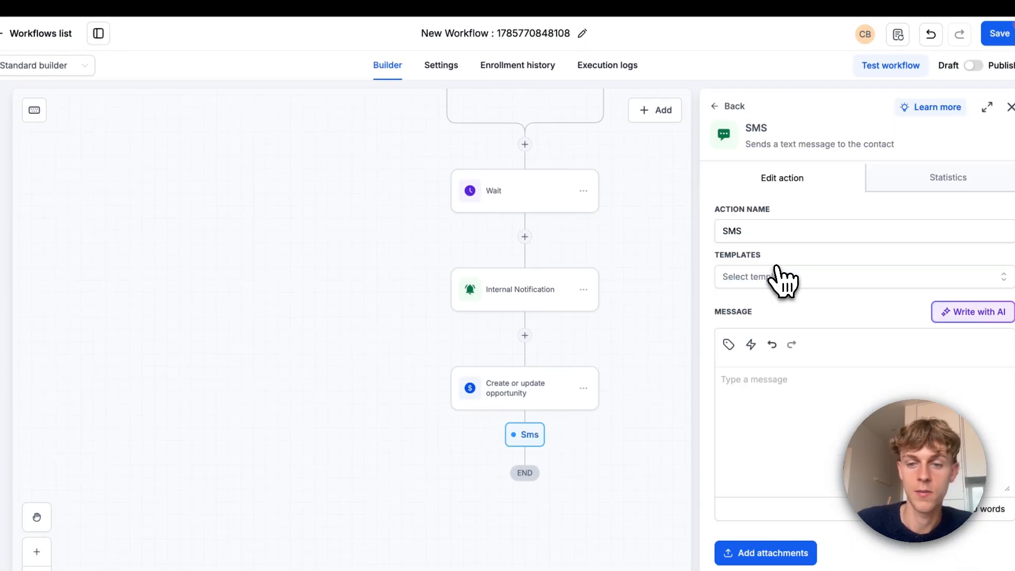
Switch to the Google Docs guide and copy the message "Hey! Sorry I missed your call, I'm on a job site. What can we help with?".
left_click(745, 361)
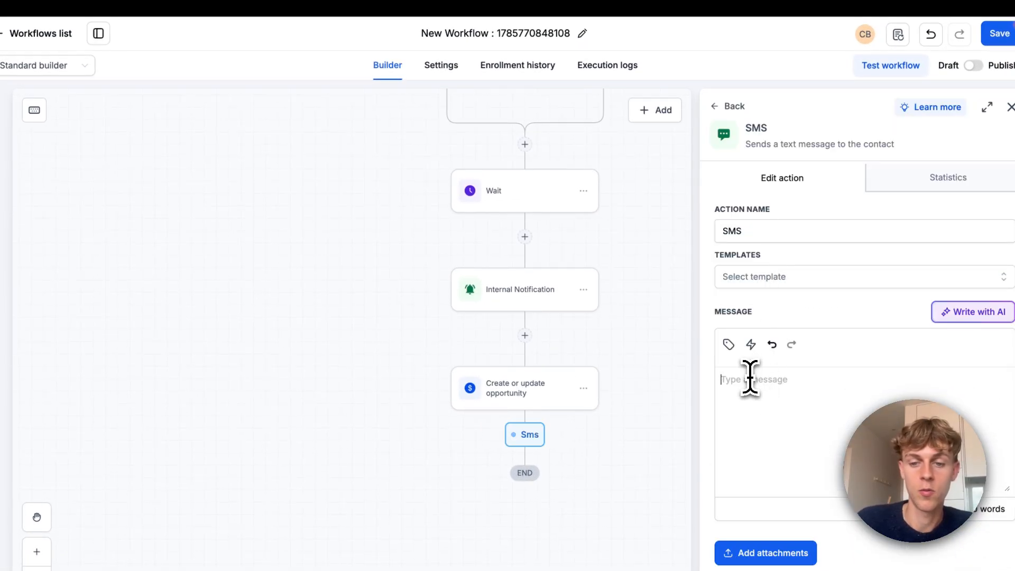
left_click(272, 40)
scroll(294, 298, "up", 2)
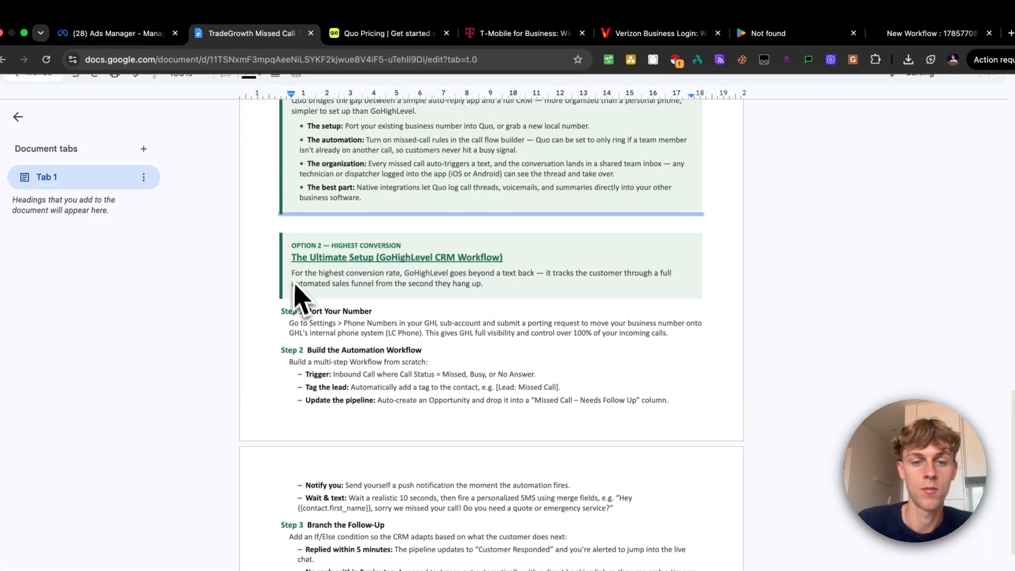
scroll(294, 298, "up", 10)
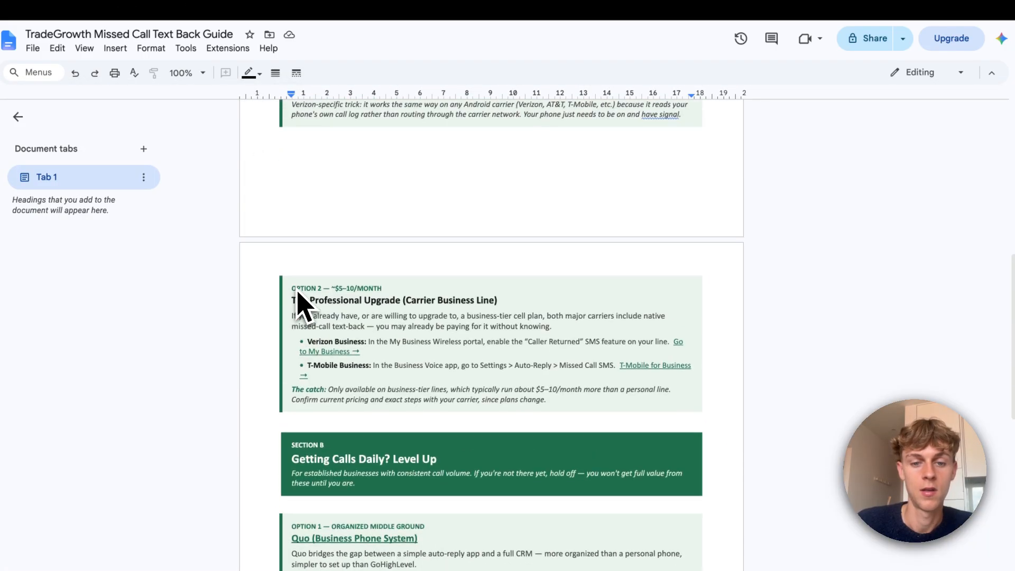
scroll(529, 322, "up", 3)
scroll(523, 296, "up", 2)
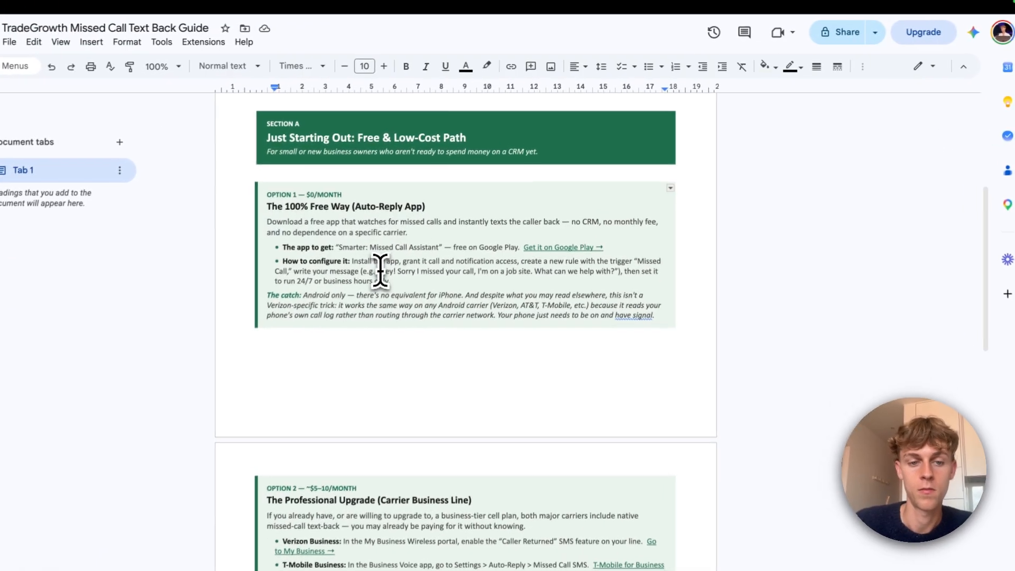
left_click_drag(411, 233, 581, 240)
left_click_drag(582, 277, 612, 275)
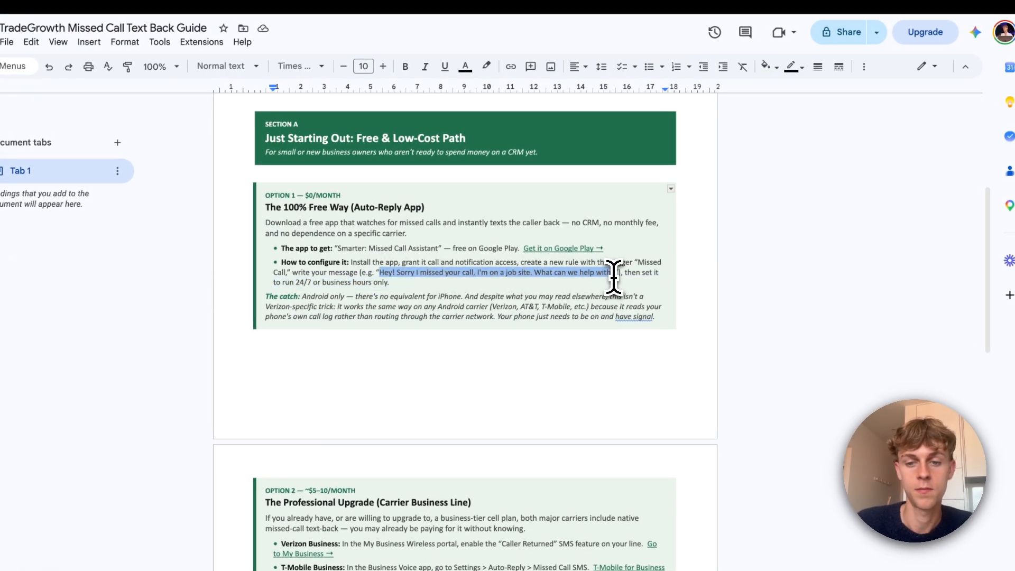
Return to the GoHighLevel workflow and paste the copied missed-call reply as the SMS action's message.
left_click(881, 28)
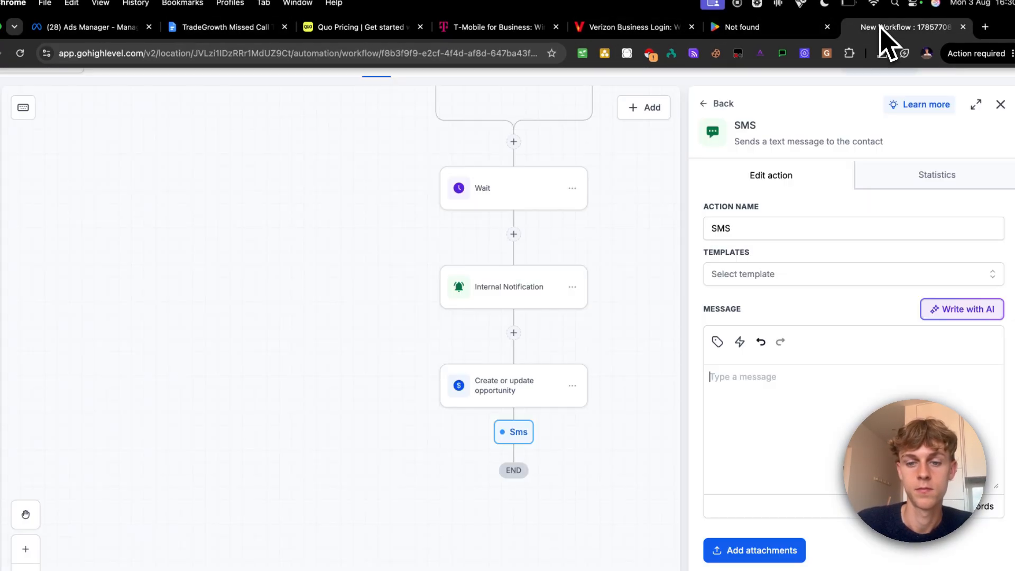
left_click(798, 376)
key("super+v")
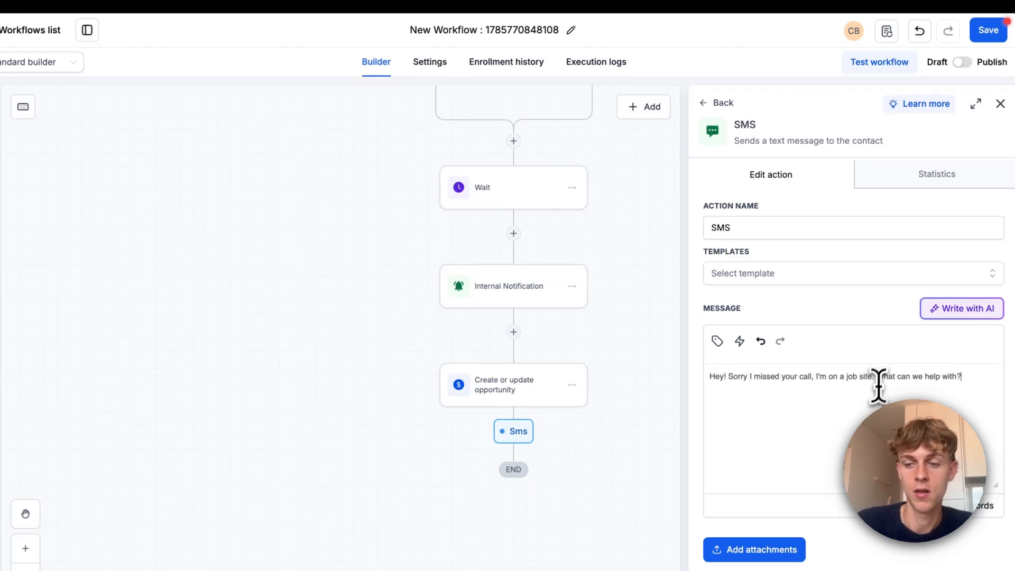
Reword the SMS message to say "but will call back as soon as I can!" and end with "How can I help you?", and save the action.
left_click_drag(894, 378, 882, 378)
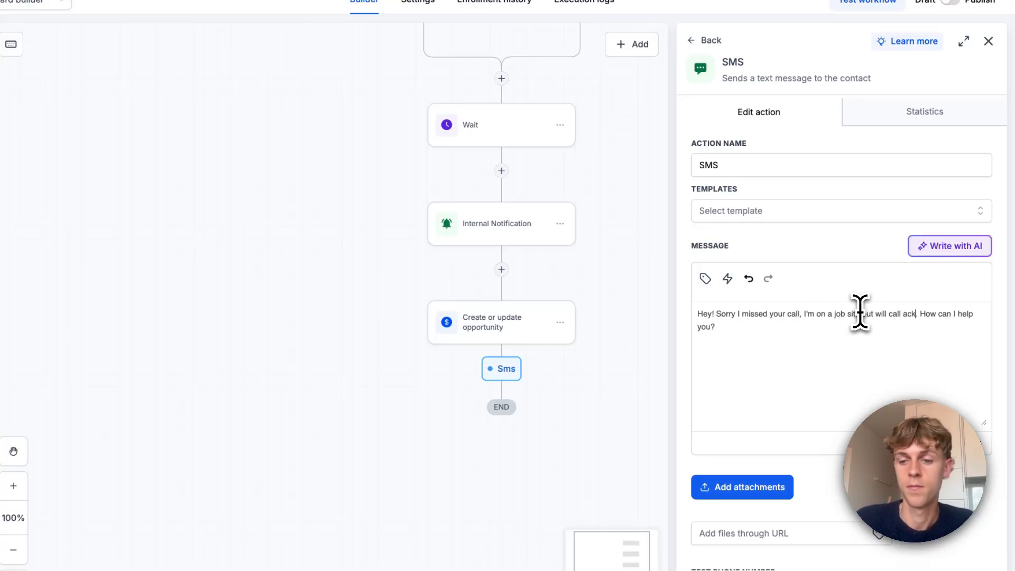
key("BackSpace")
key("BackSpace")
key("BackSpace")
type("back as soon as I")
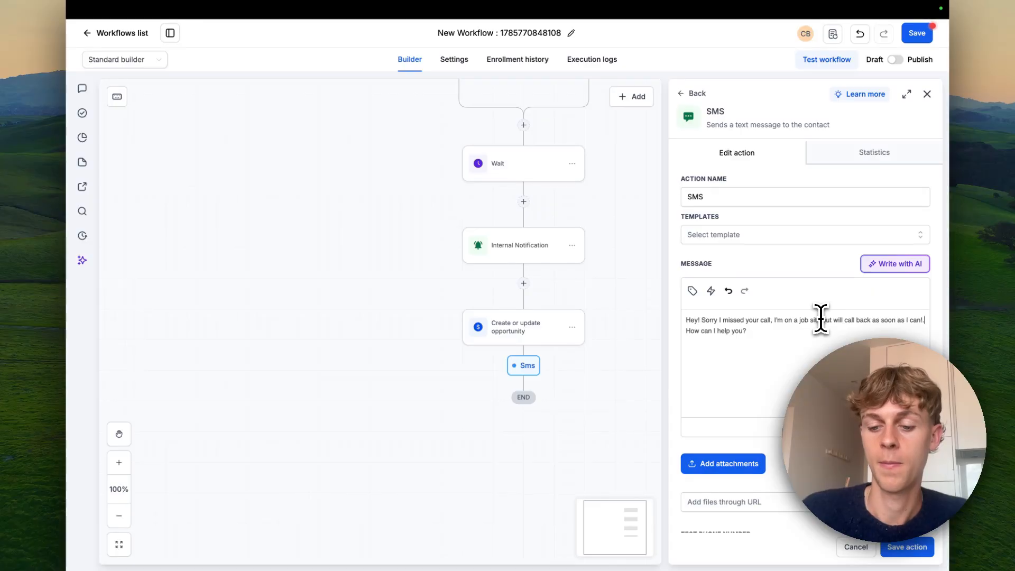
left_click(907, 547)
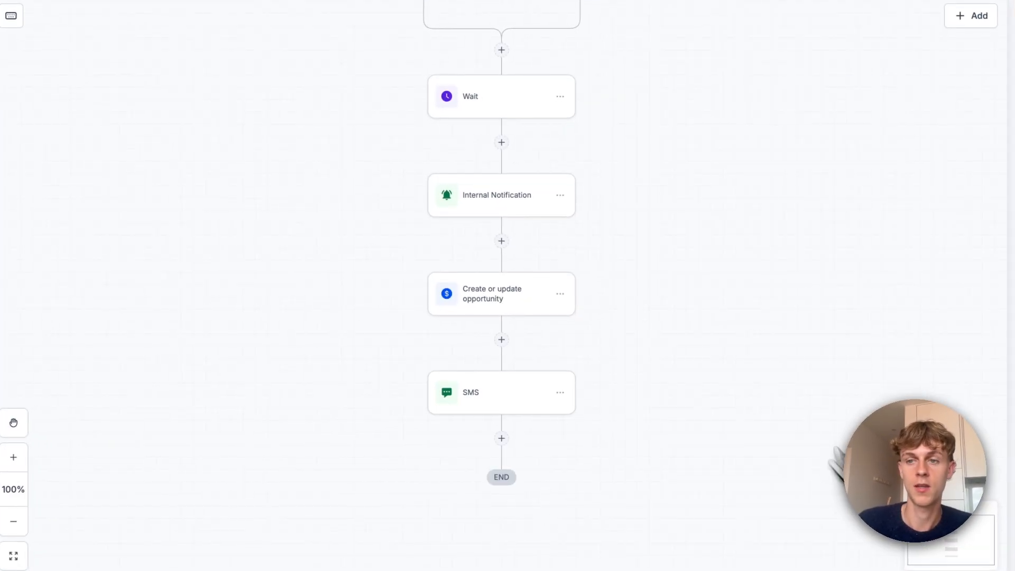
Switch to the Missed Call Text Back guide in Google Docs and review its free, carrier, Quo and GoHighLevel setup options.
scroll(716, 362, "up", 6)
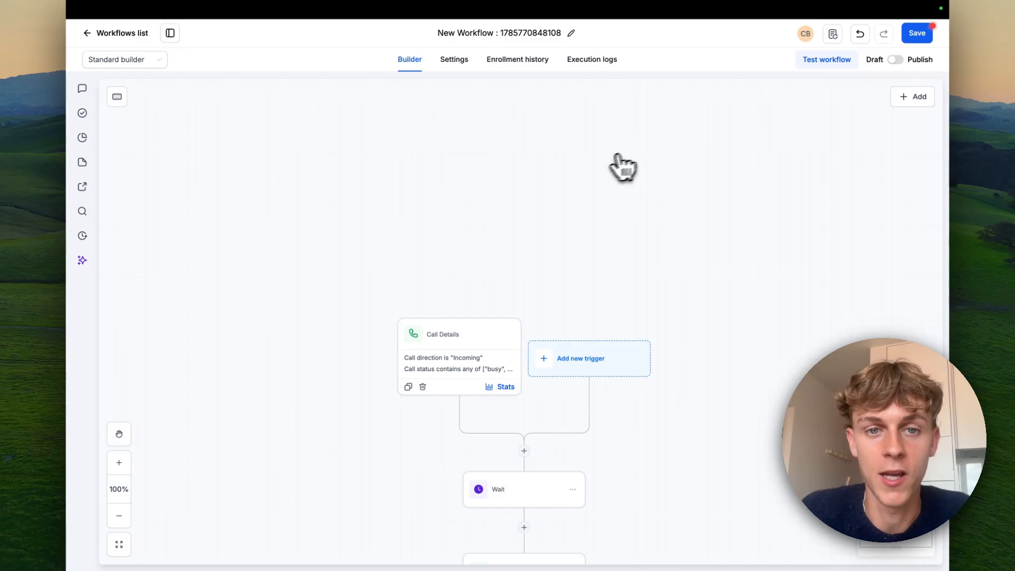
mouse_move(454, 33)
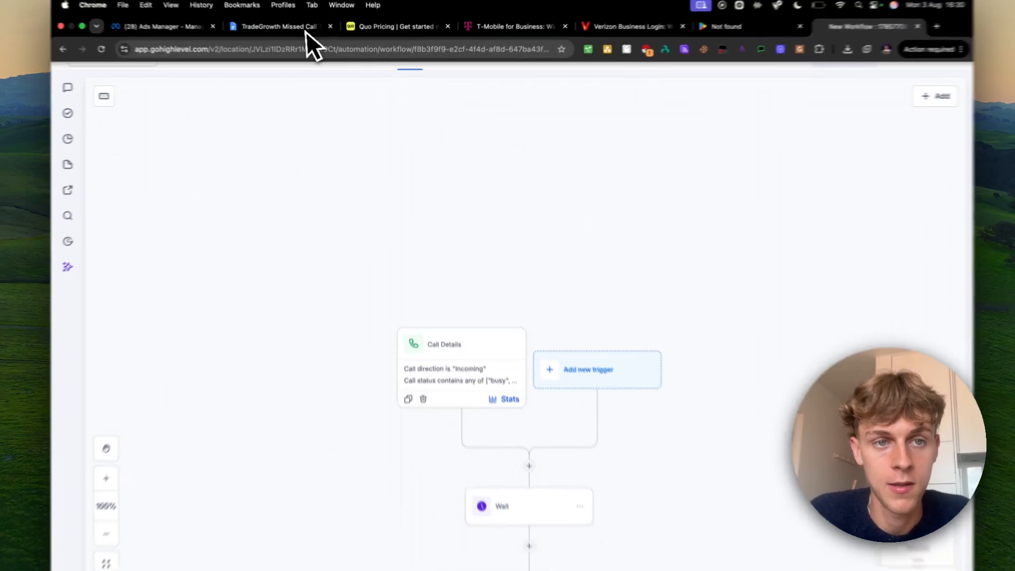
left_click(306, 30)
scroll(333, 227, "up", 7)
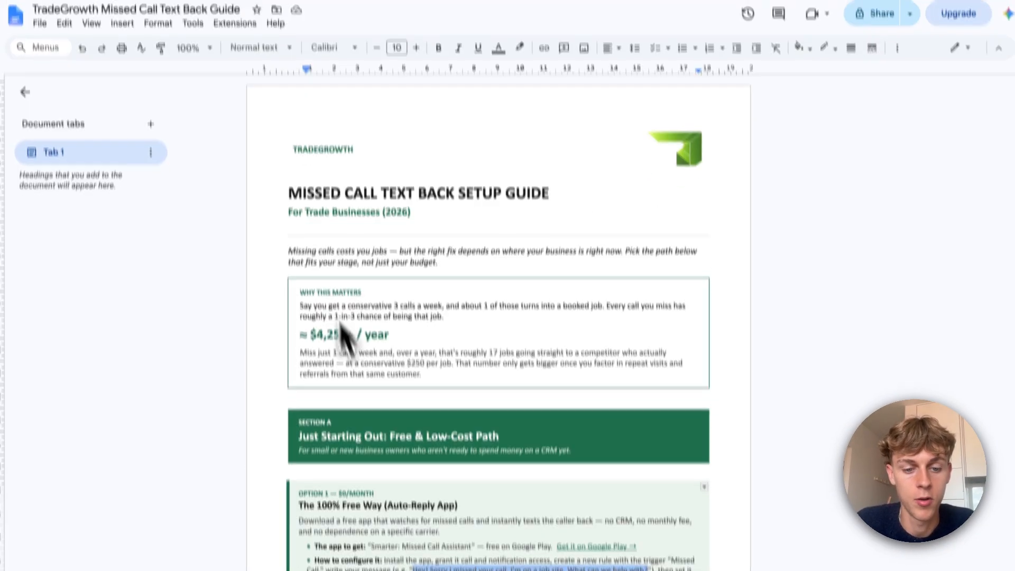
scroll(343, 336, "down", 5)
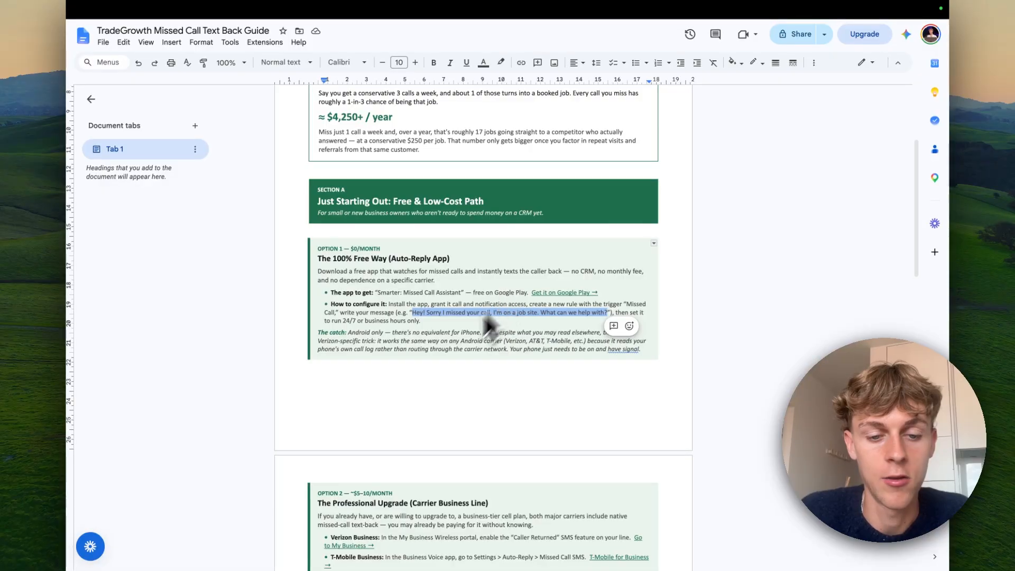
scroll(410, 392, "down", 4)
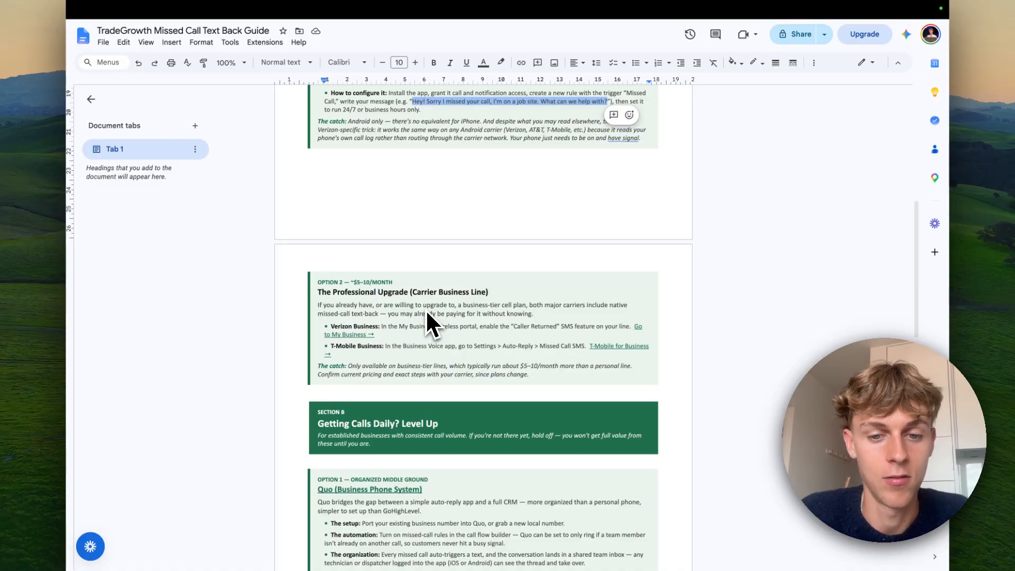
scroll(453, 312, "down", 3)
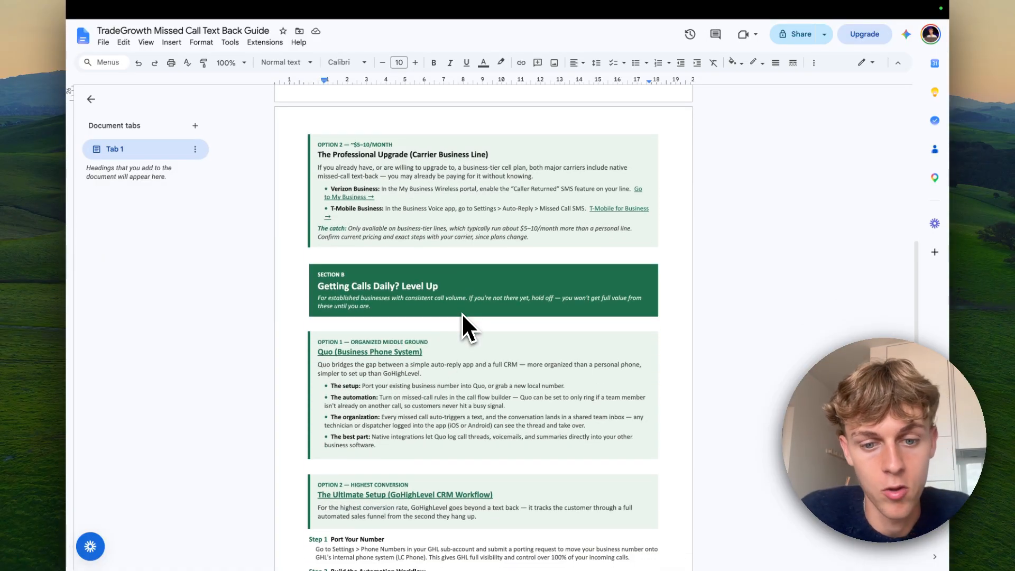
scroll(461, 313, "down", 2)
scroll(461, 313, "down", 1)
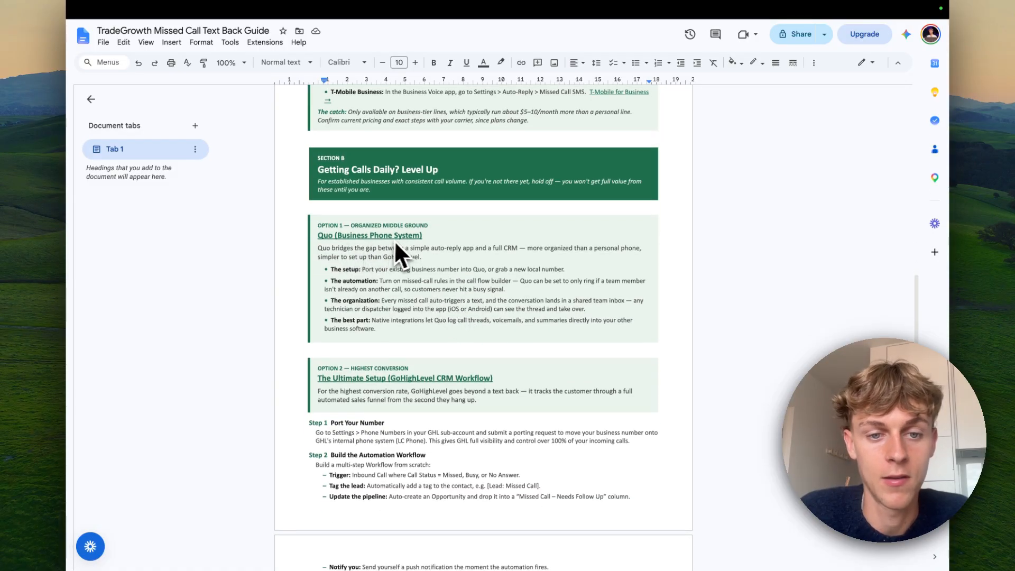
scroll(421, 244, "down", 3)
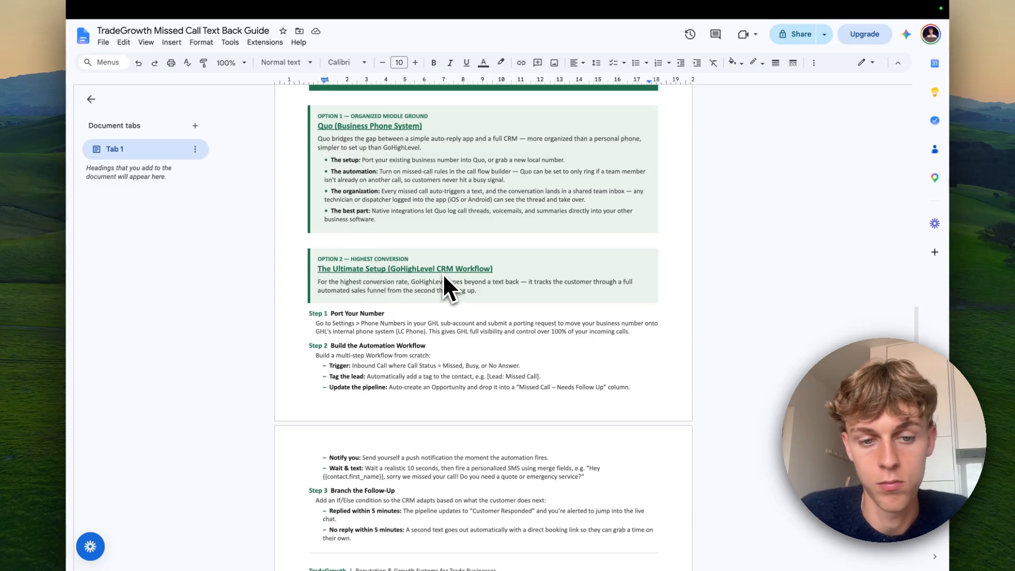
scroll(447, 284, "down", 1)
scroll(447, 288, "up", 15)
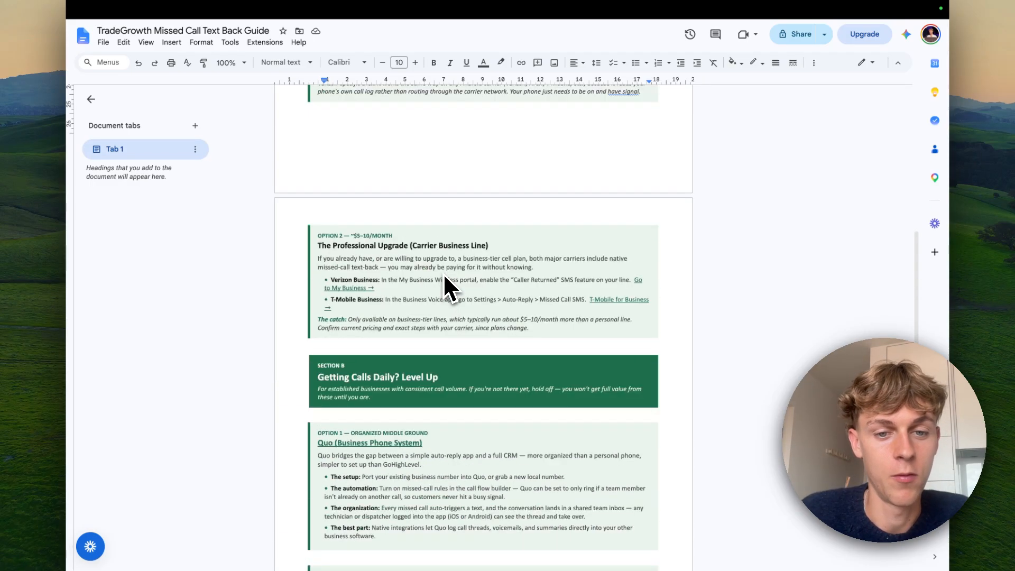